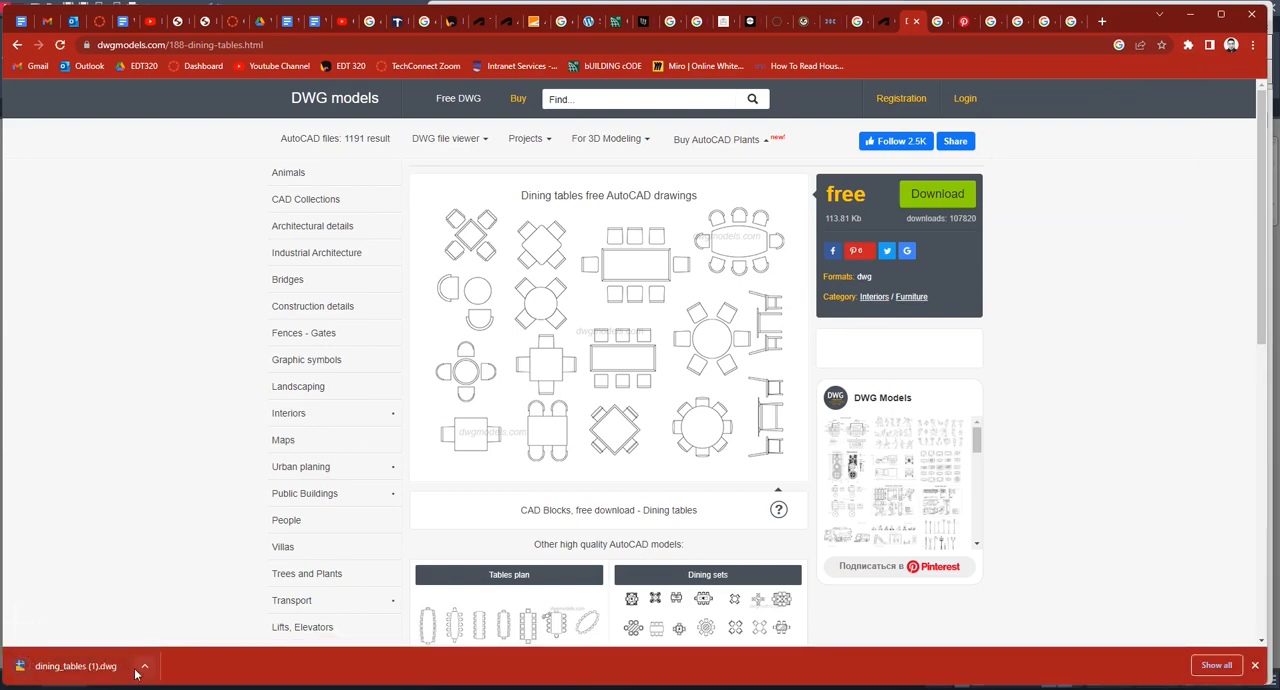
# Open the downloaded dining_tables (1).dwg drawing in AutoCAD.
pyautogui.click(75, 666)
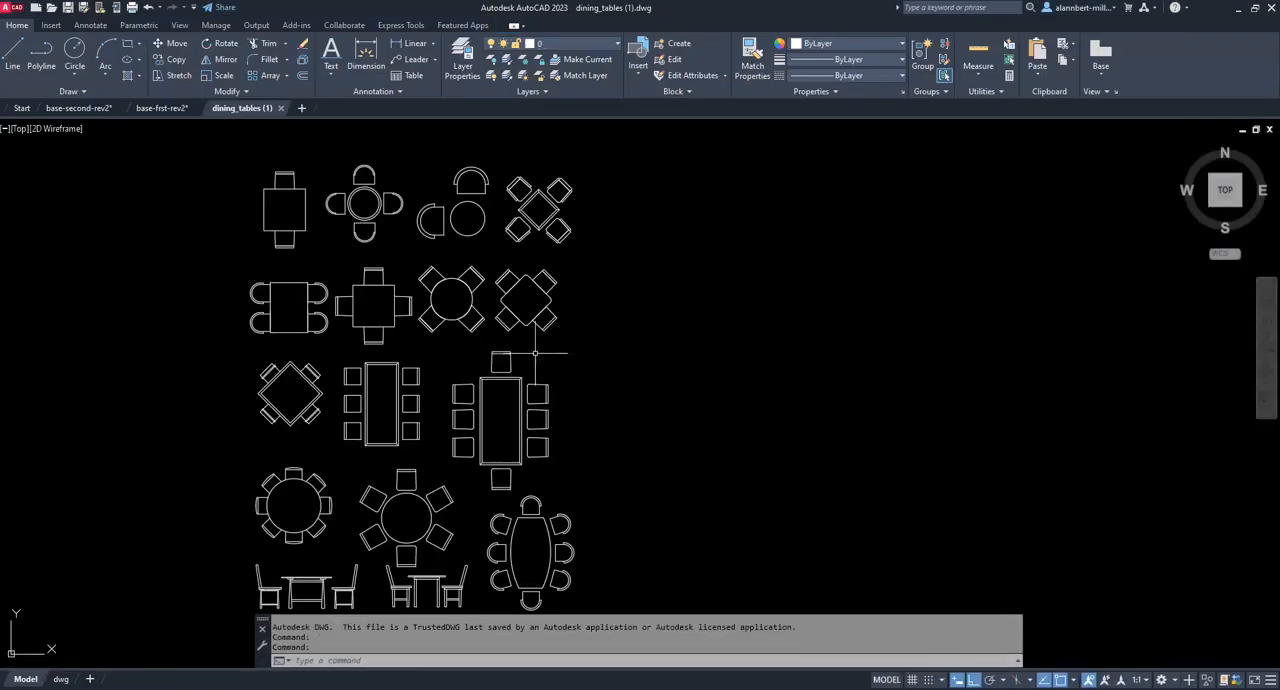
pyautogui.scroll(-2, 412, 288)
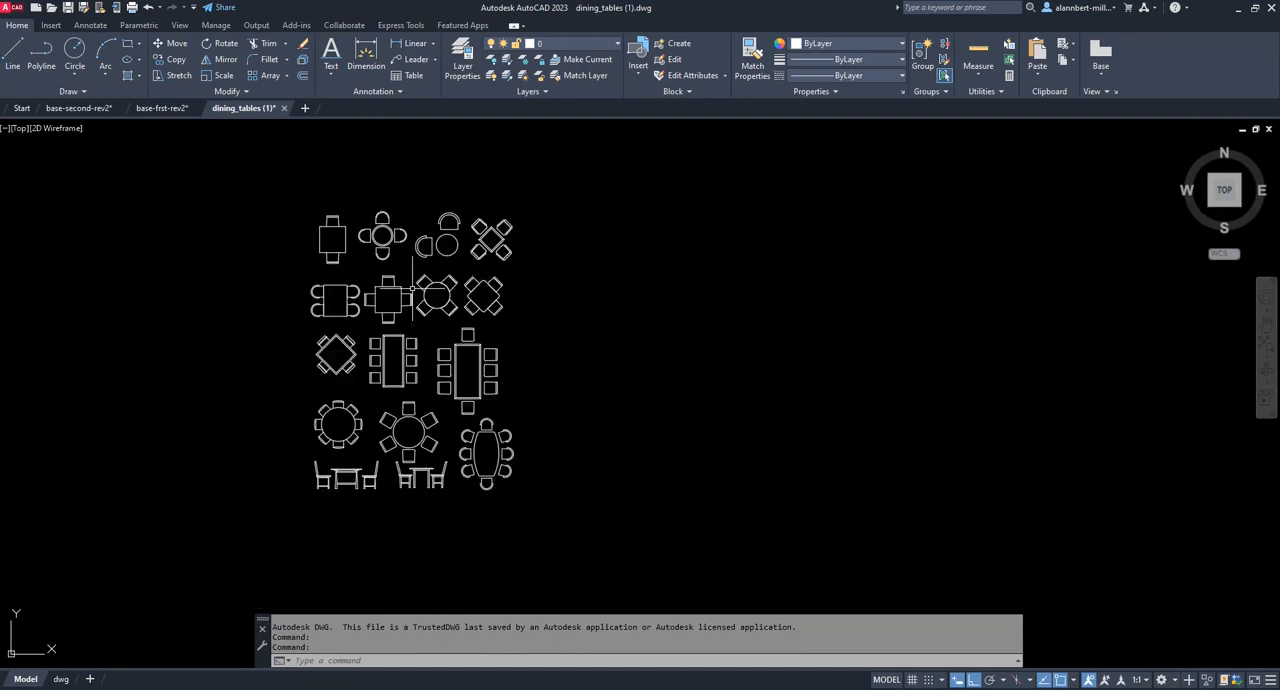
pyautogui.scroll(2, 412, 288)
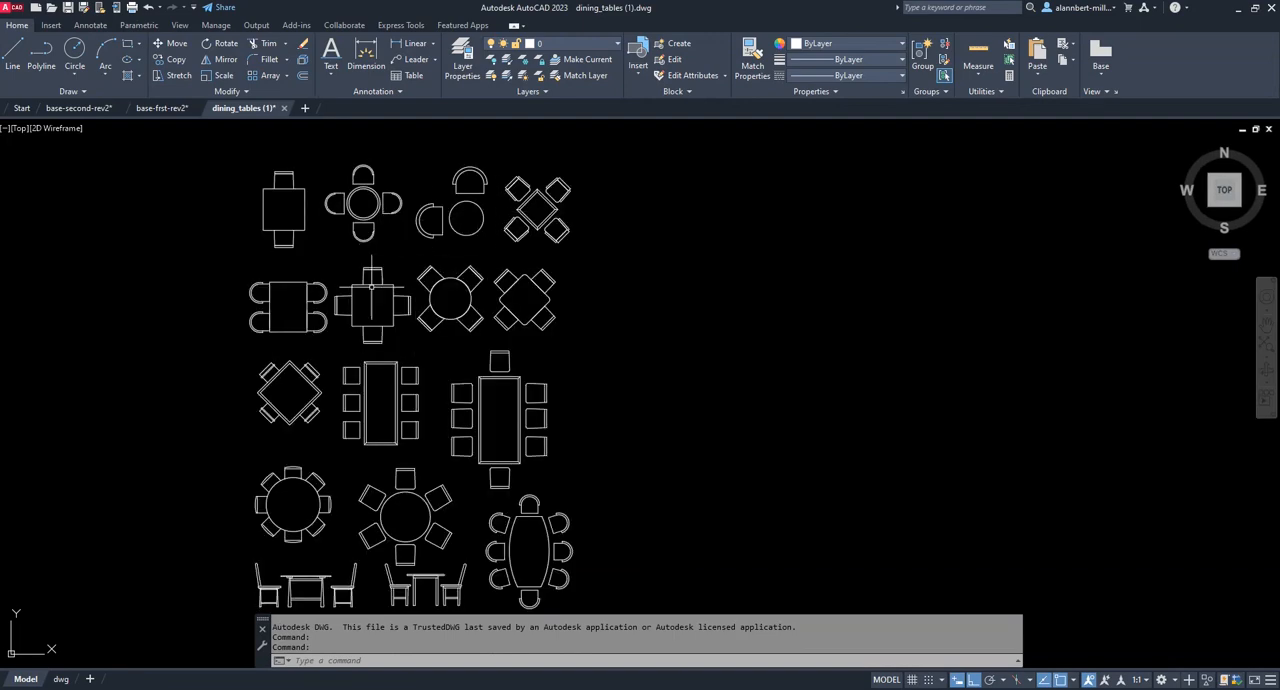
# Copy the round four-chair dining table block with curved-back chairs to the clipboard.
pyautogui.click(370, 192)
pyautogui.rightClick(372, 191)
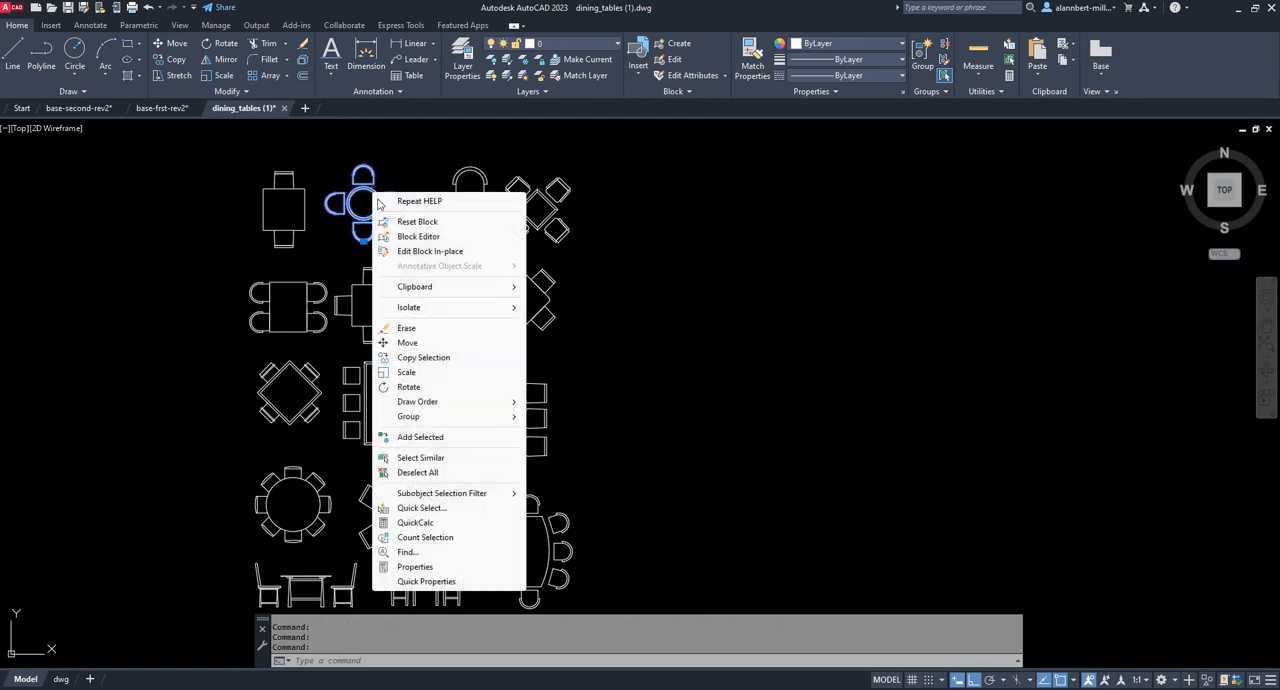
pyautogui.moveTo(428, 288)
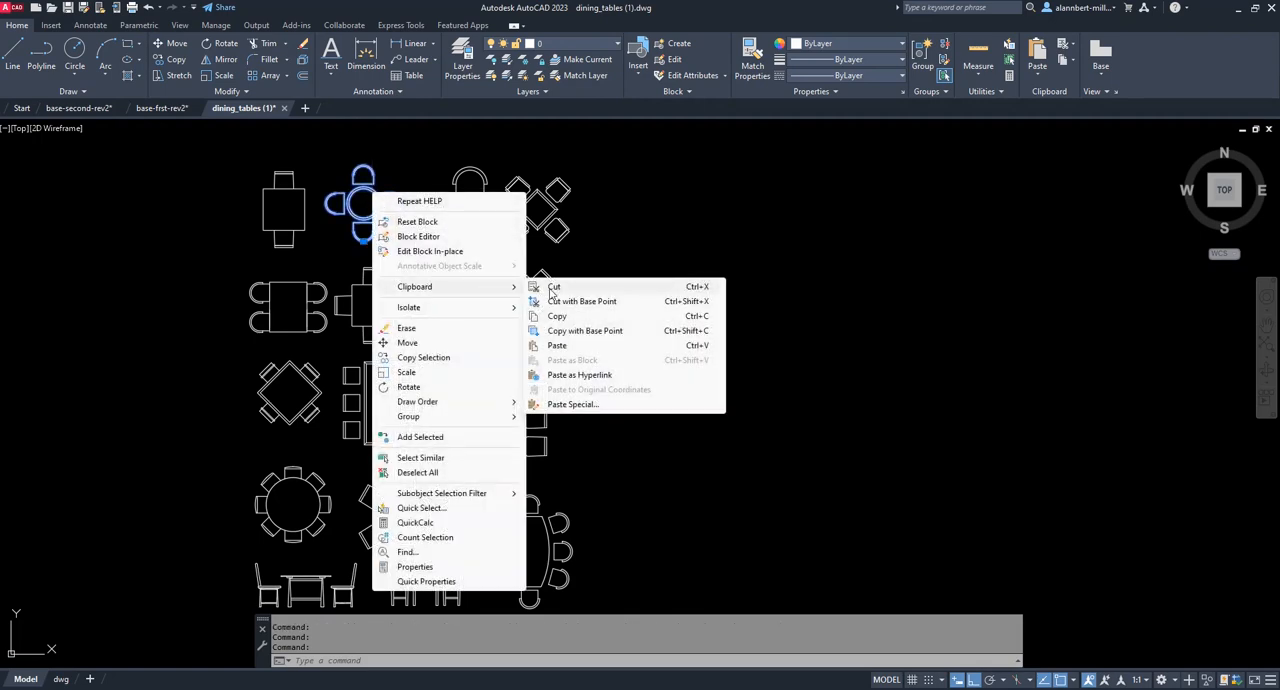
pyautogui.click(557, 316)
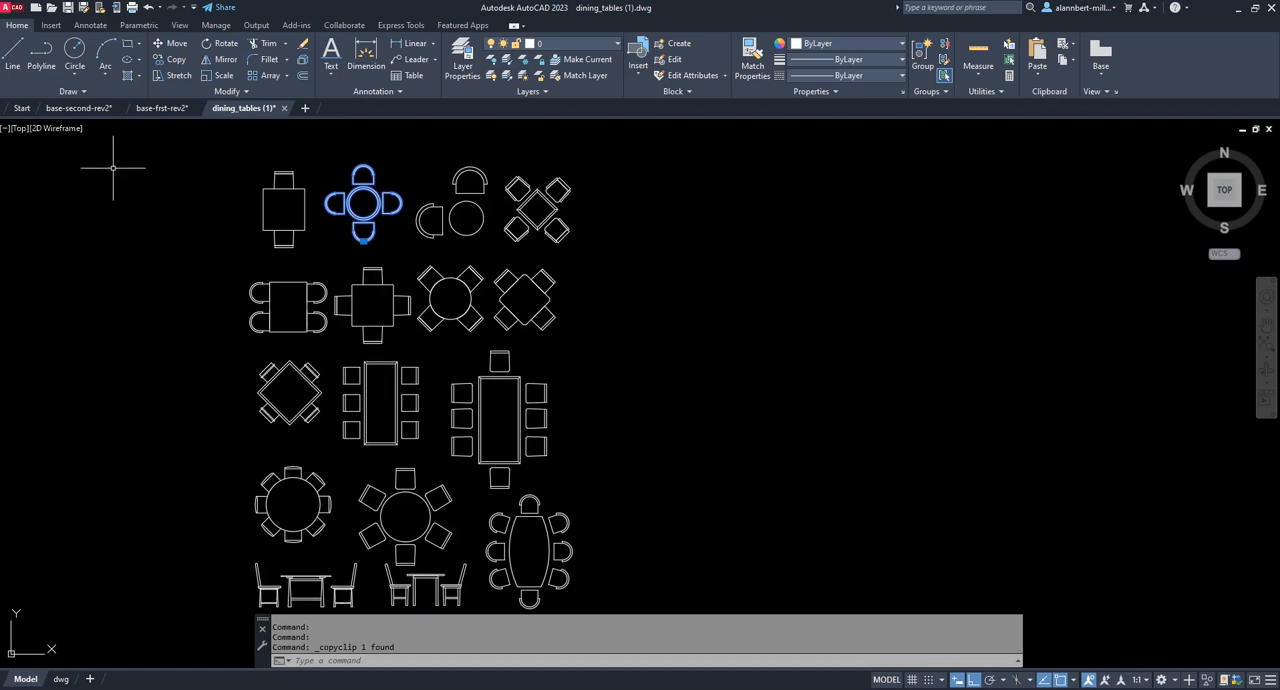
# Paste the copied dining table into the cafe area in the model space of base-frst-rev2.
pyautogui.click(155, 108)
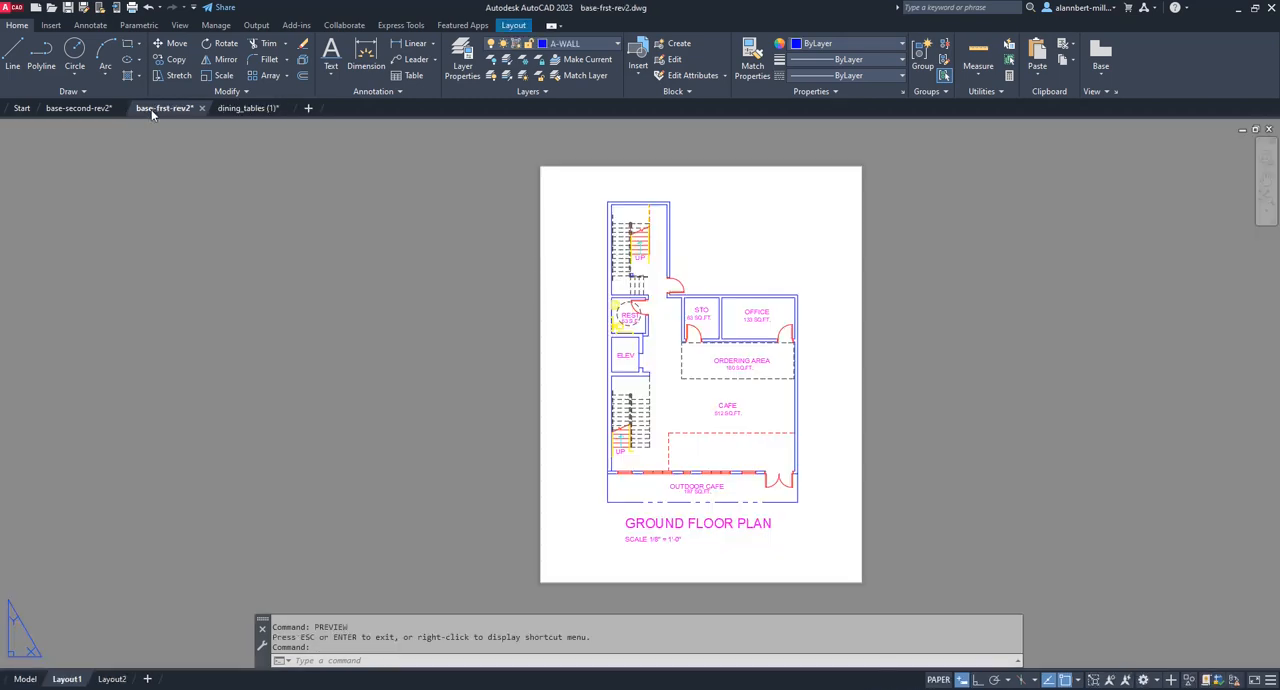
pyautogui.click(25, 679)
pyautogui.scroll(2, 600, 336)
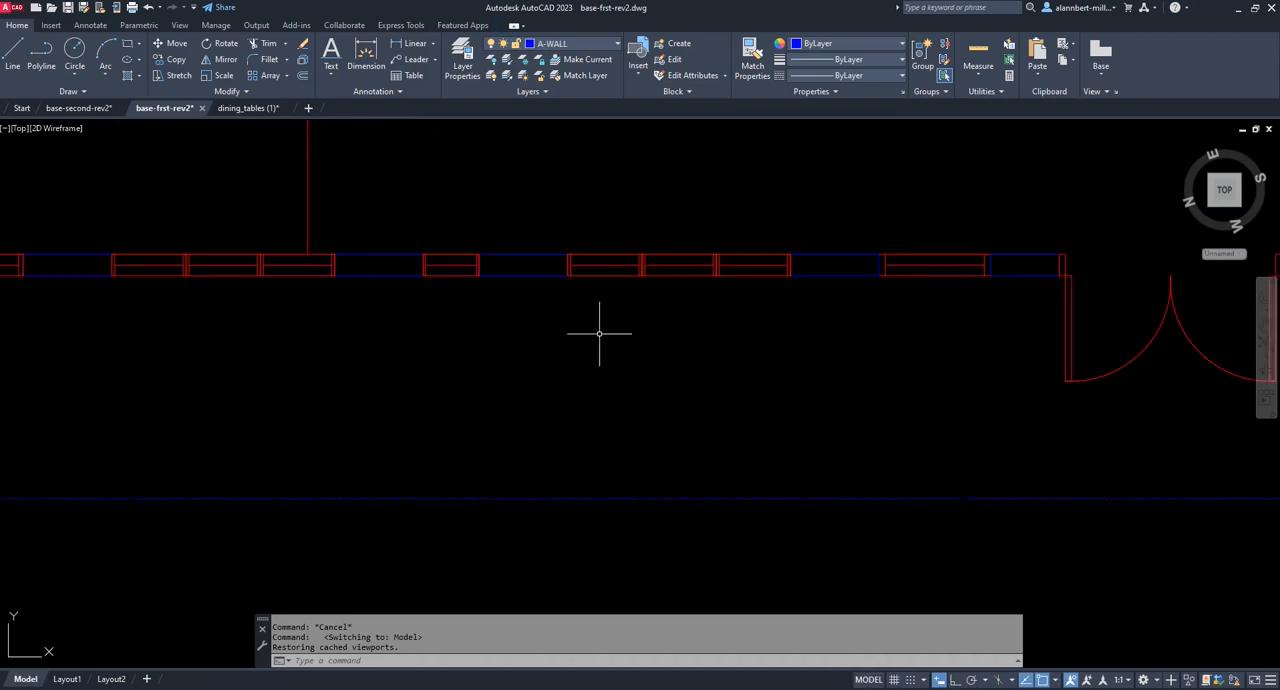
pyautogui.scroll(-5, 600, 337)
pyautogui.rightClick(788, 267)
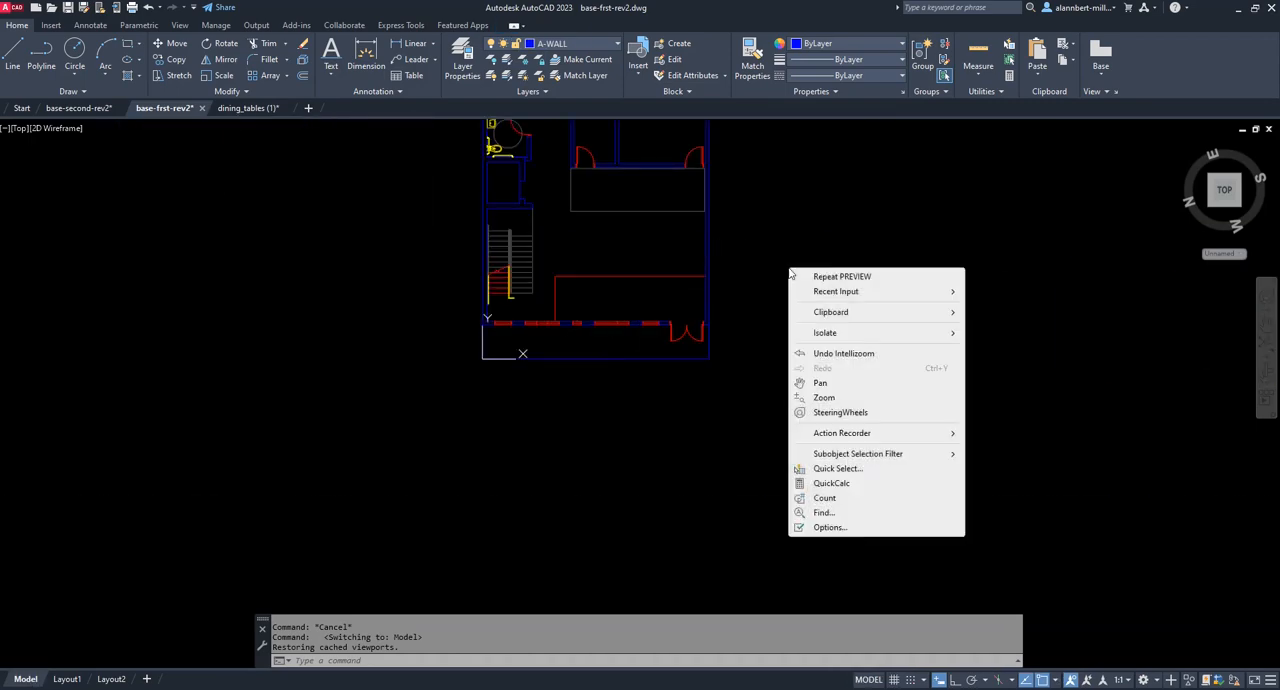
pyautogui.moveTo(871, 313)
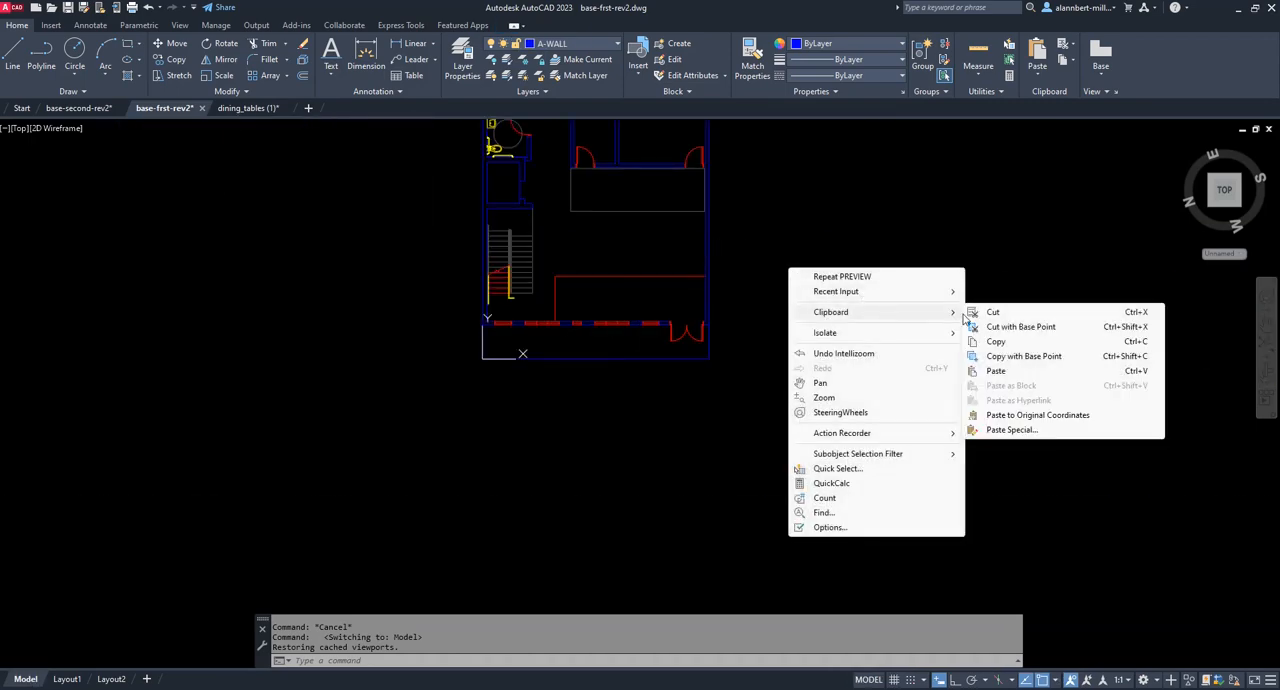
pyautogui.click(996, 370)
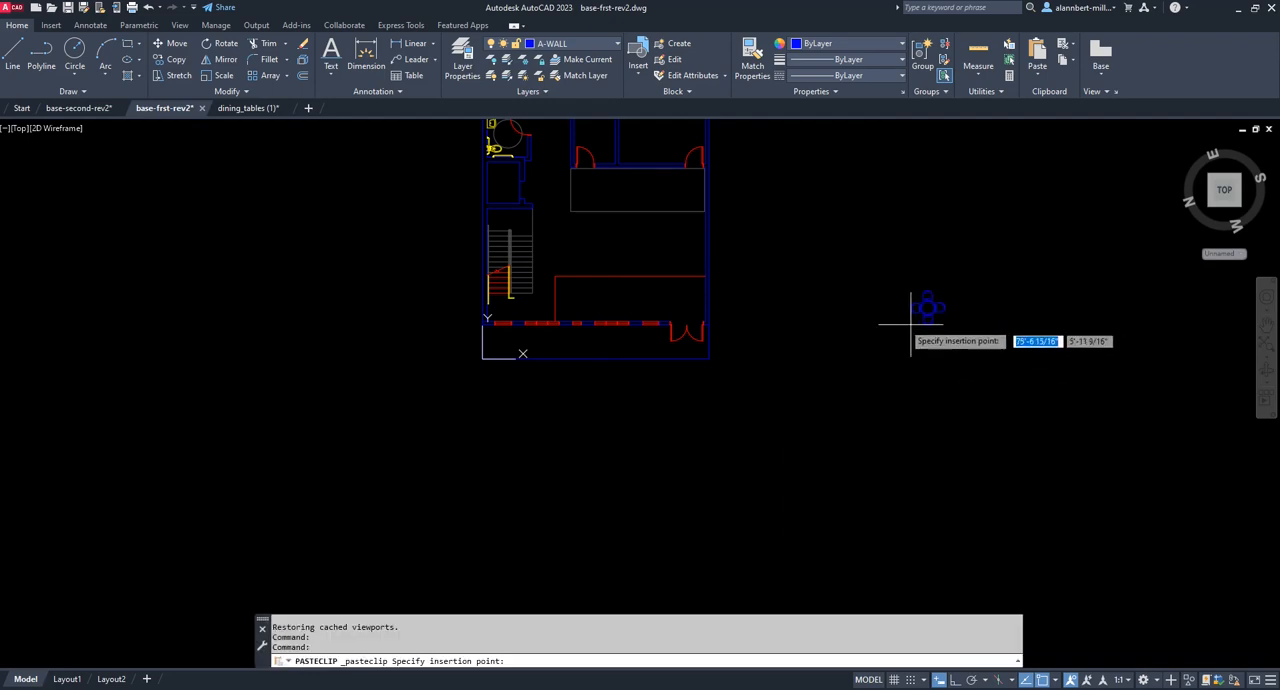
pyautogui.click(602, 262)
# Assign the pasted dining table block to the A-STRS layer.
pyautogui.scroll(4, 610, 248)
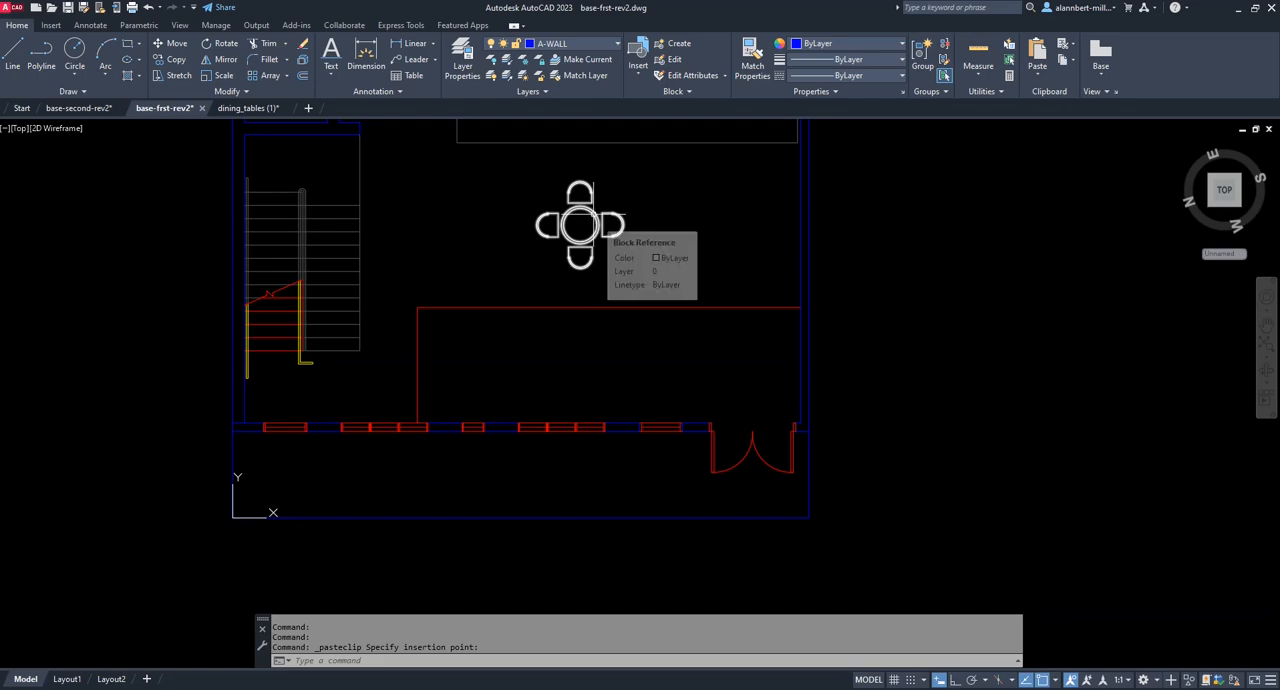
pyautogui.click(592, 213)
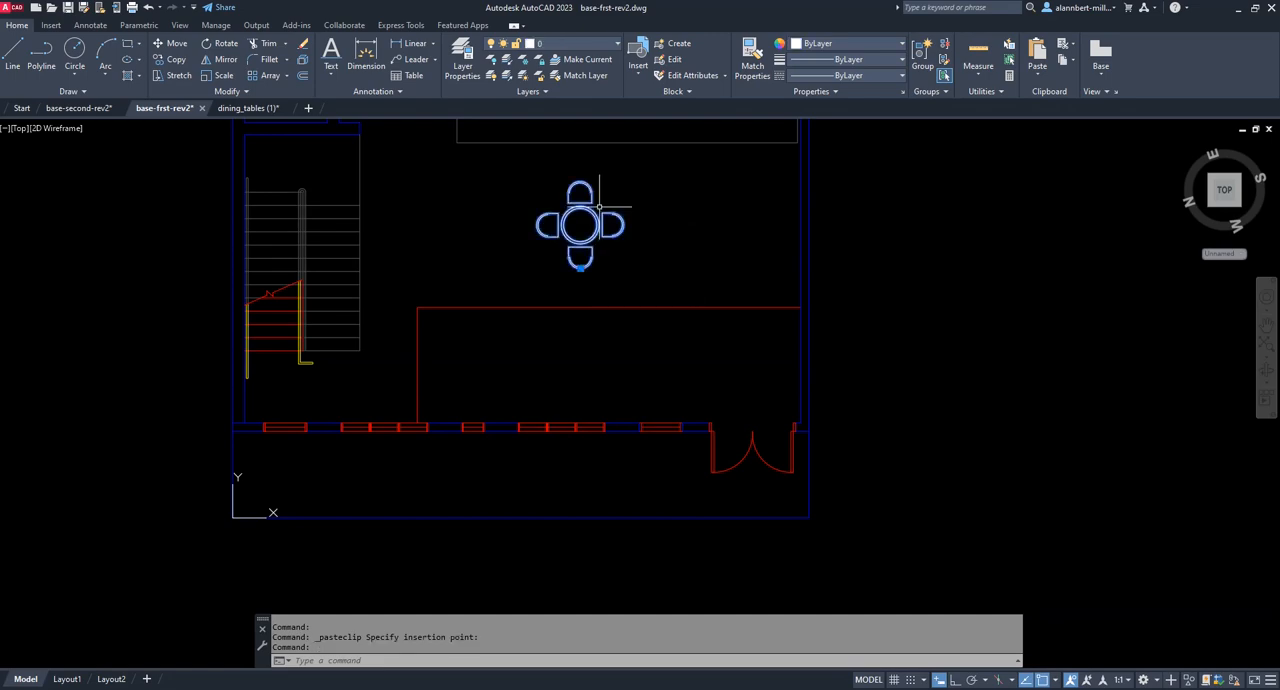
pyautogui.click(611, 47)
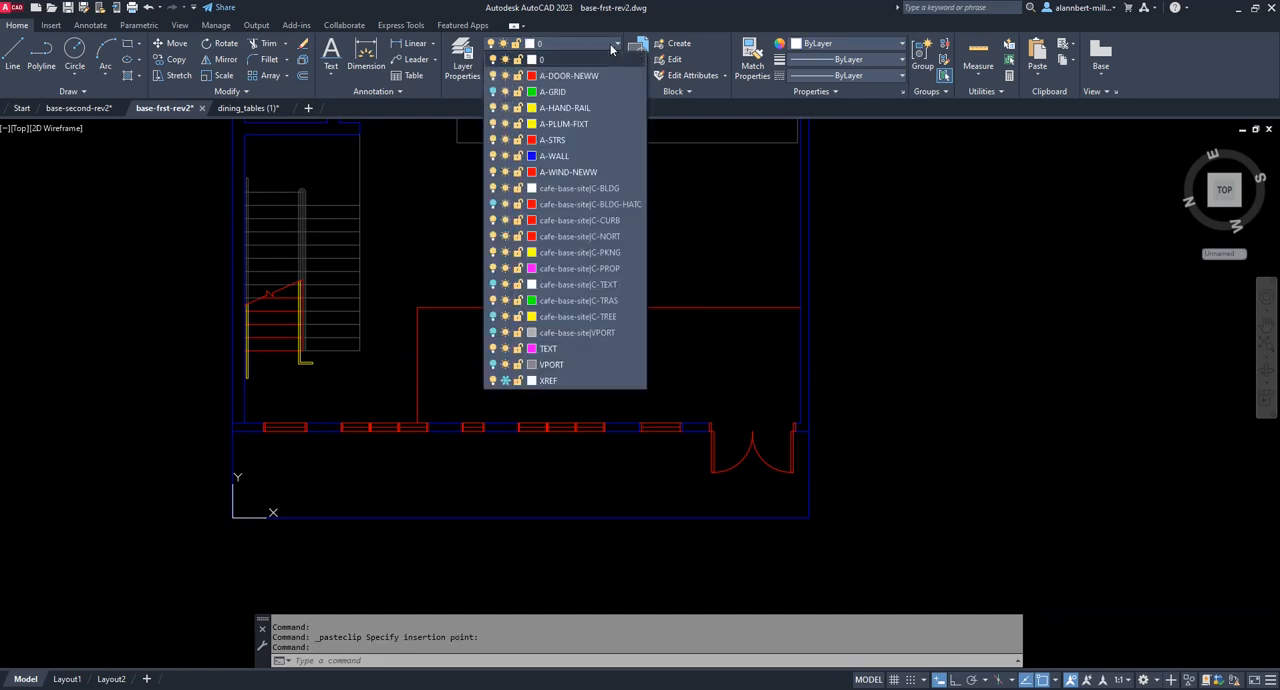
pyautogui.click(567, 142)
pyautogui.click(570, 205)
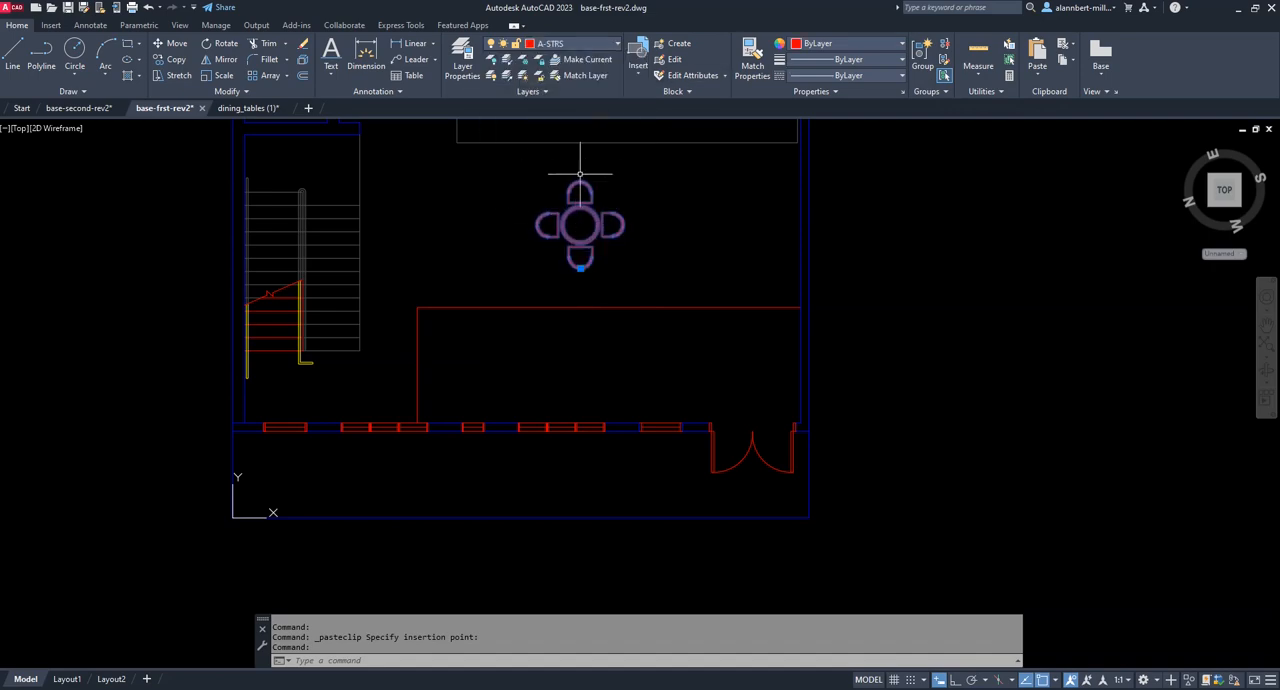
pyautogui.click(604, 46)
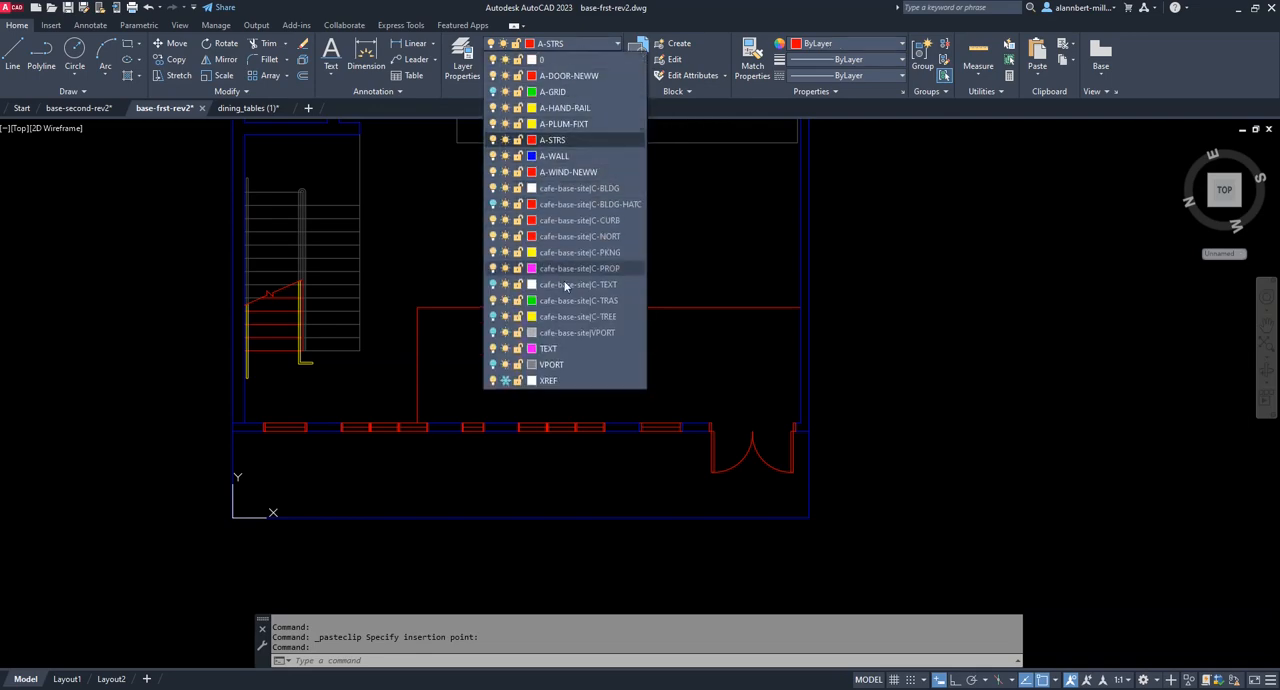
pyautogui.click(617, 48)
# Create a new layer named A-FURN and give it index color 253.
pyautogui.click(461, 62)
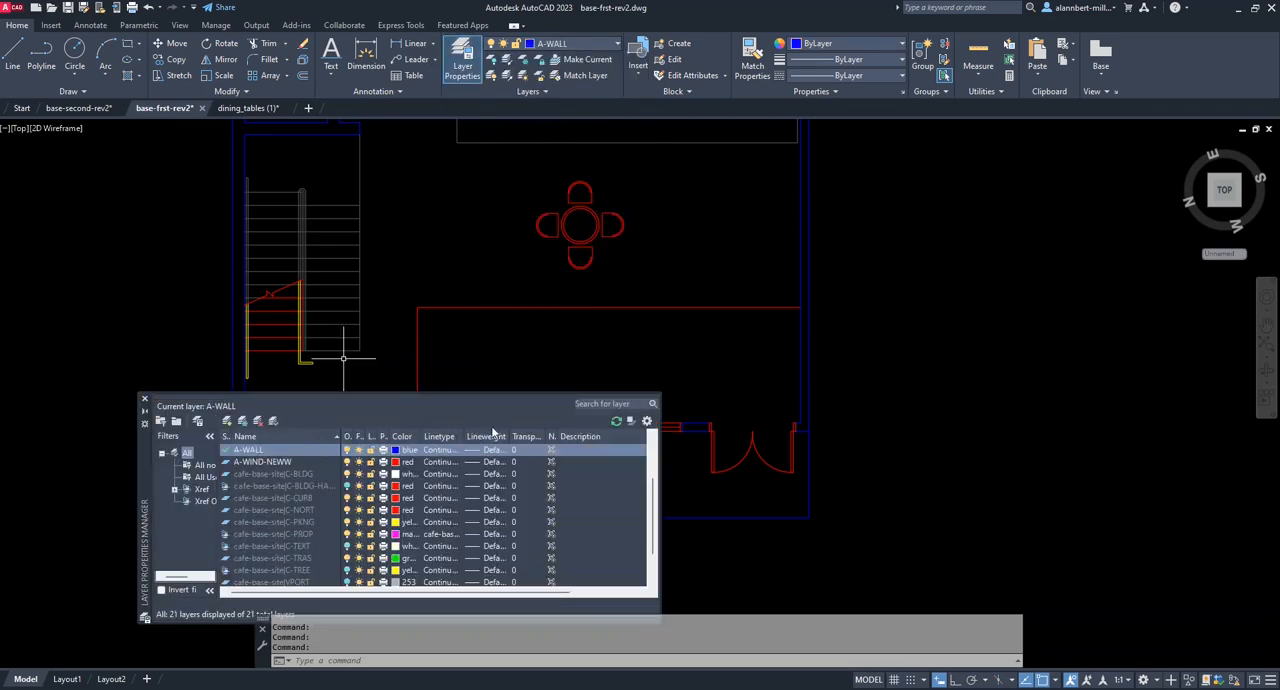
pyautogui.click(228, 421)
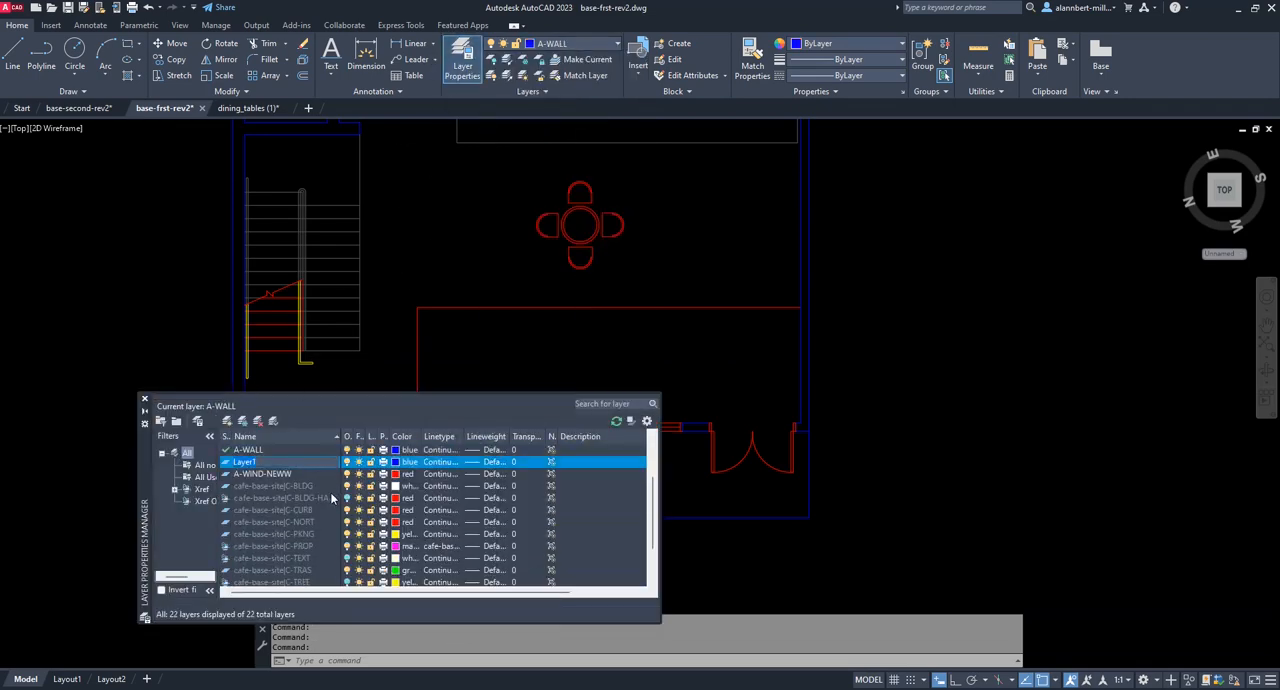
pyautogui.write('A-FURN')
pyautogui.click(406, 462)
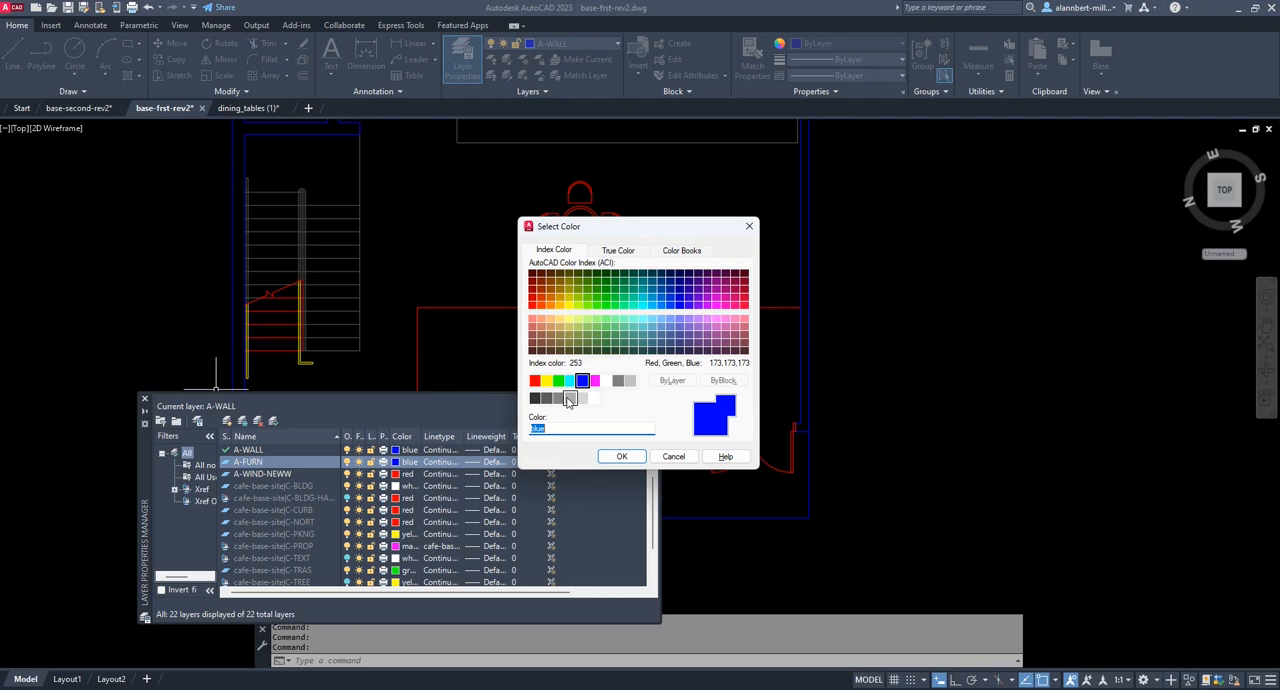
pyautogui.click(568, 399)
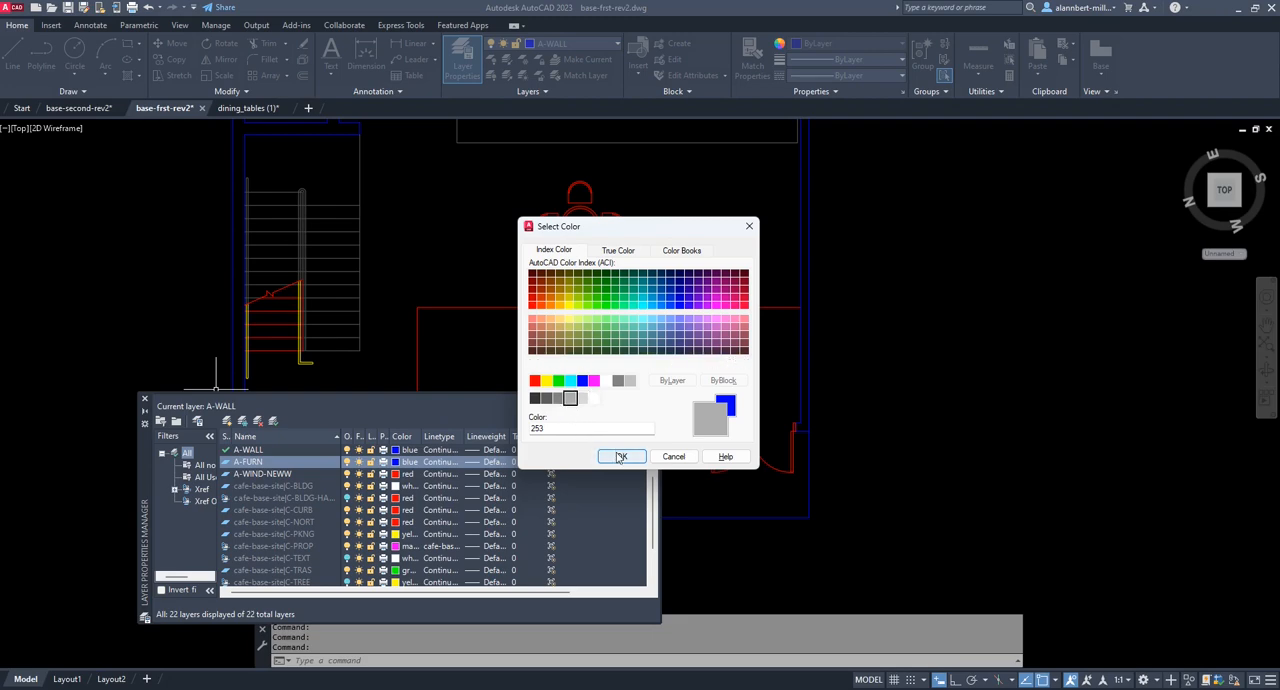
pyautogui.click(620, 456)
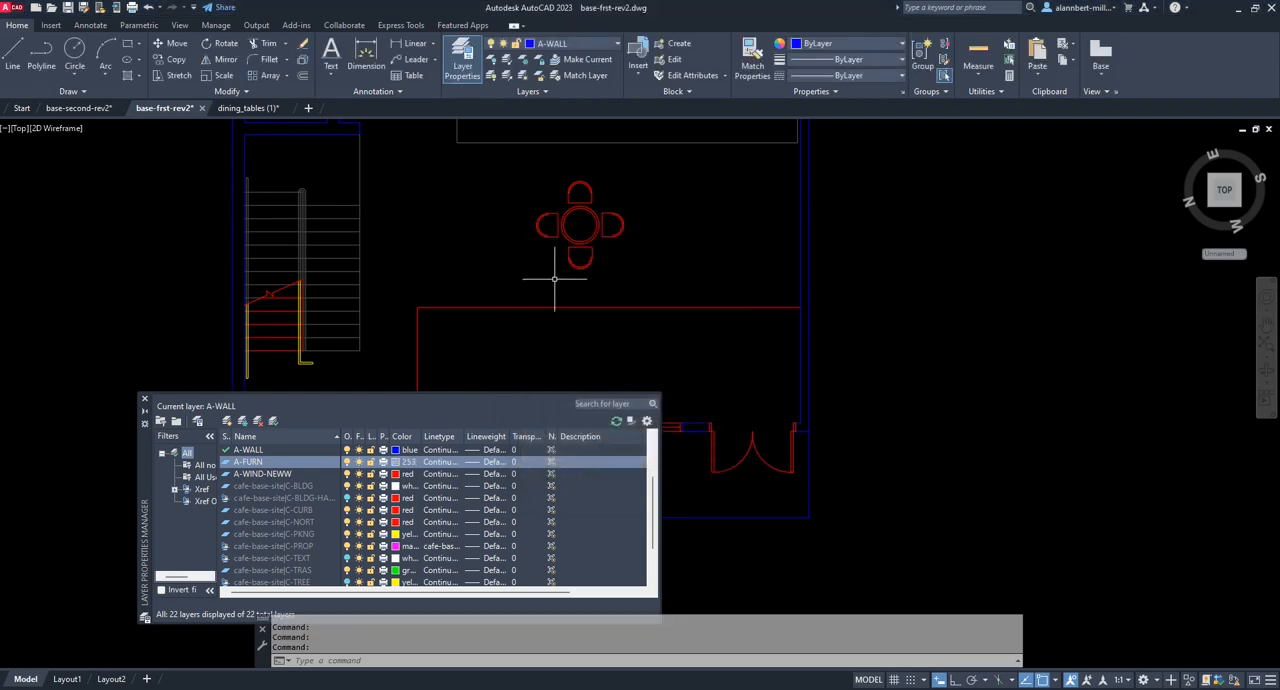
# Assign the dining table block to the A-FURN layer, then close the layer manager and clear the selection.
pyautogui.click(594, 44)
pyautogui.click(563, 93)
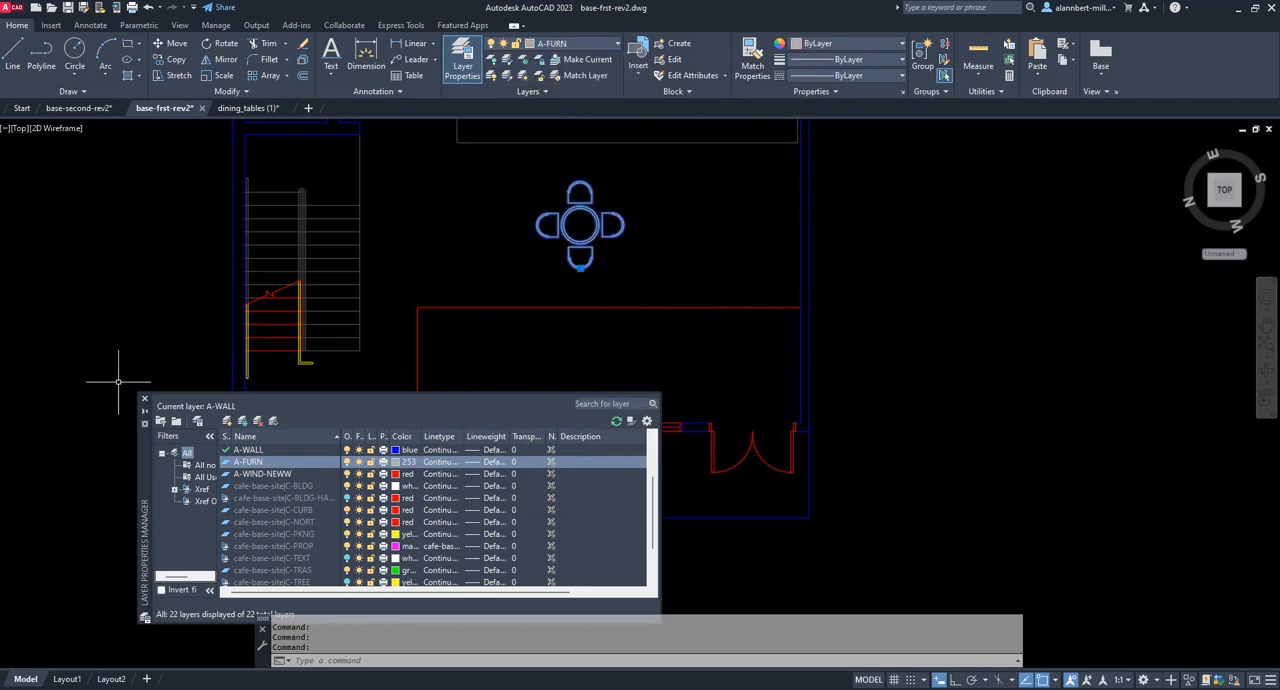
pyautogui.click(144, 398)
pyautogui.press('Escape')
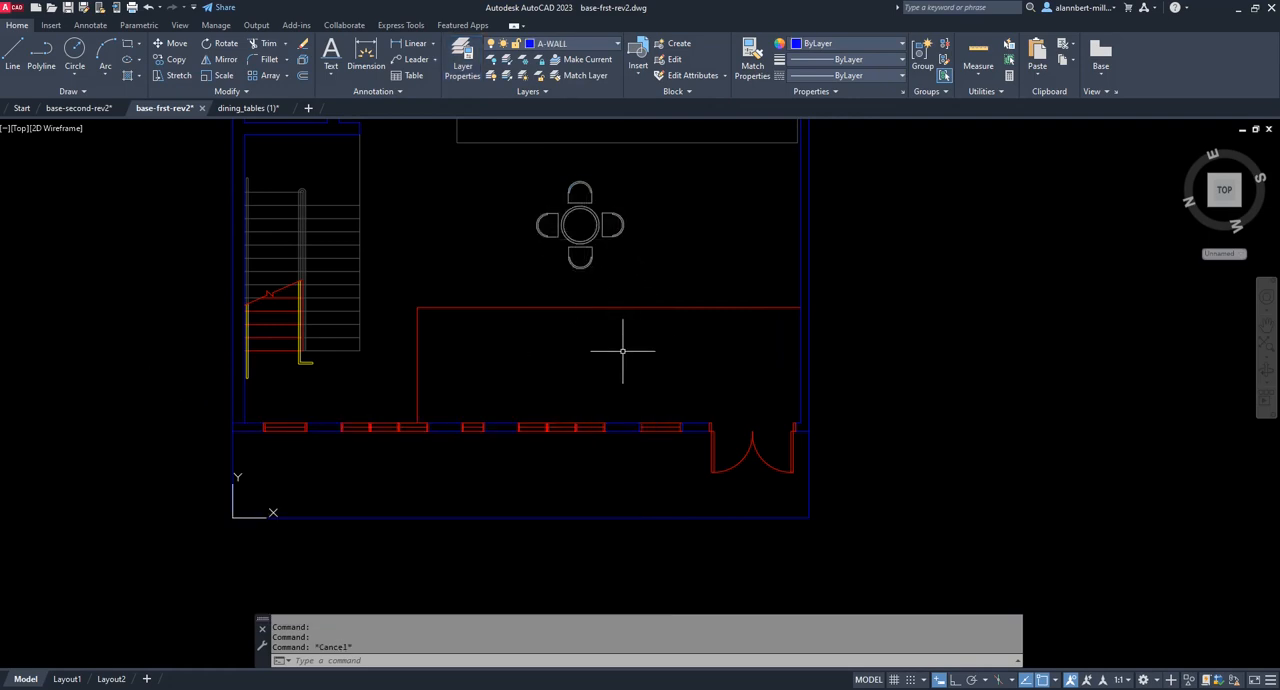
# Try to preview the plot from model space.
pyautogui.write('preview')
pyautogui.press('Return')
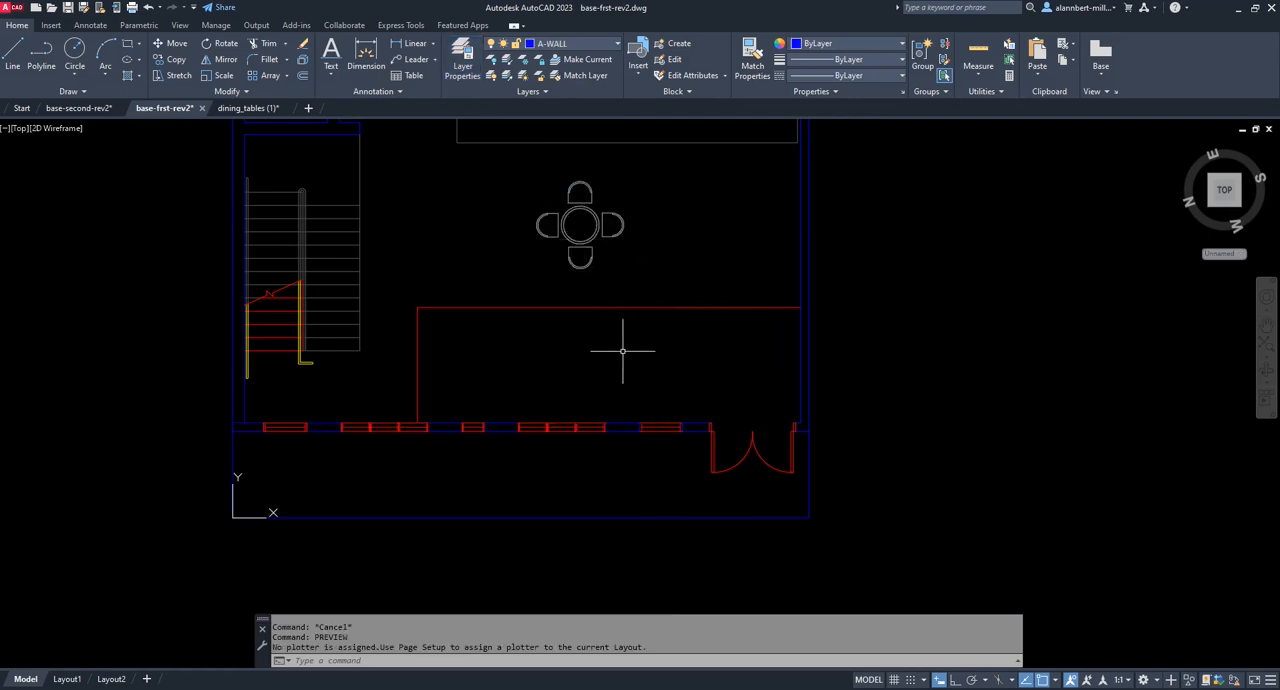
pyautogui.press('Escape')
pyautogui.press('Escape')
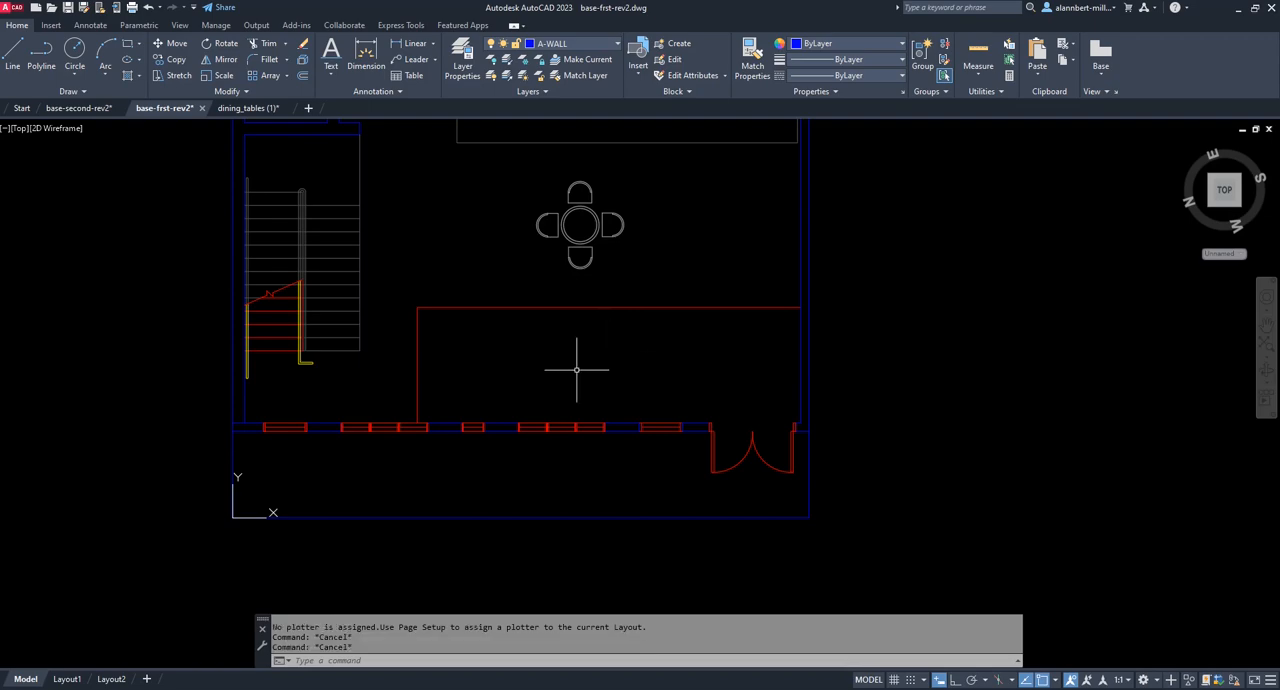
# Preview the plot of Layout1, examine how the dining table prints in the cafe area, and close the preview.
pyautogui.click(66, 680)
pyautogui.scroll(5, 725, 402)
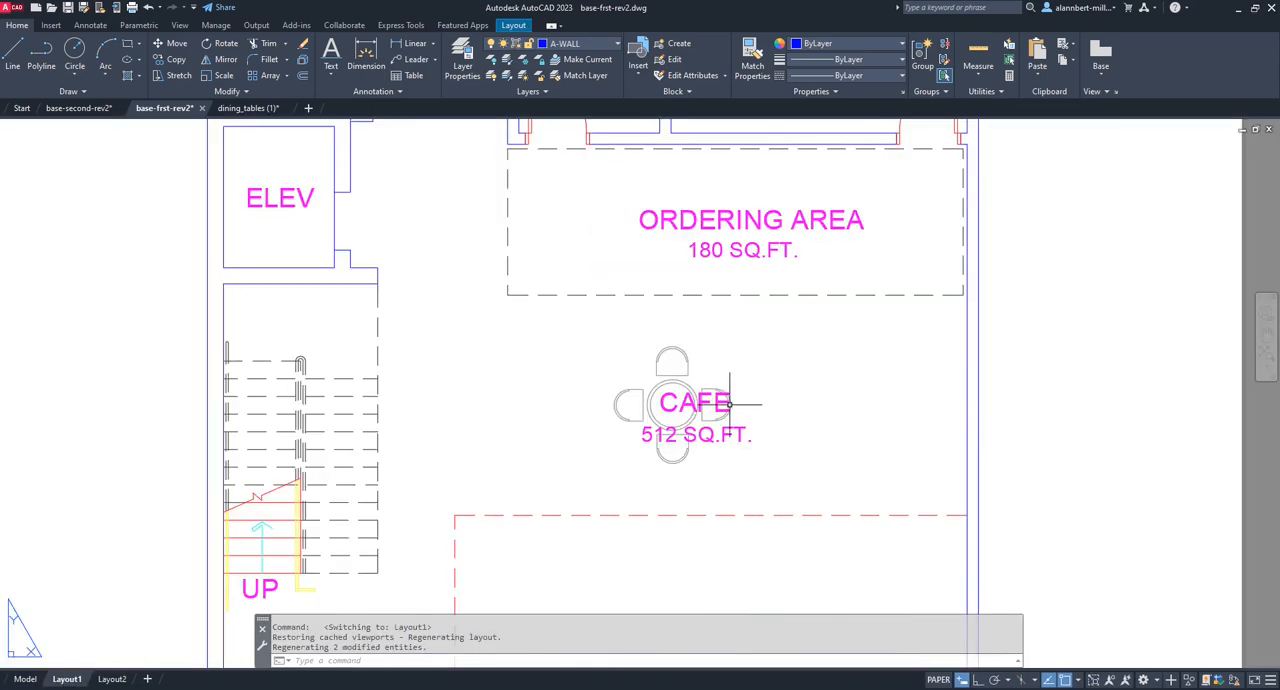
pyautogui.press('Return')
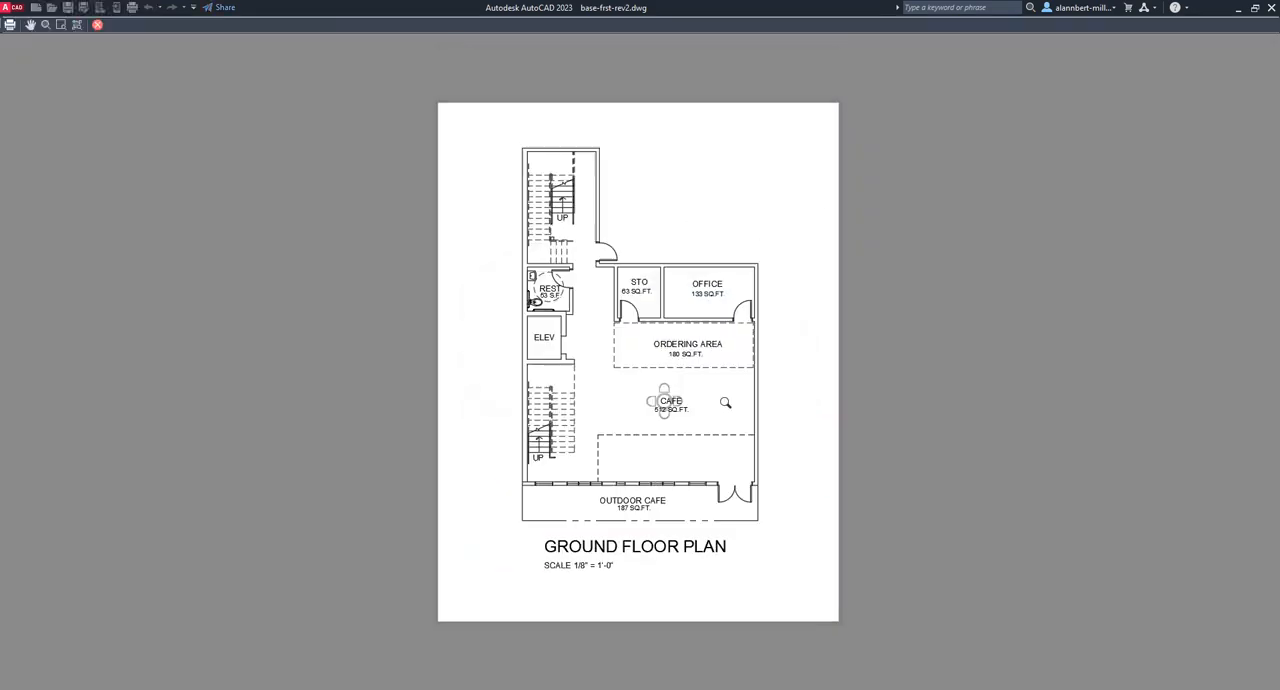
pyautogui.scroll(5, 661, 417)
pyautogui.scroll(4, 768, 386)
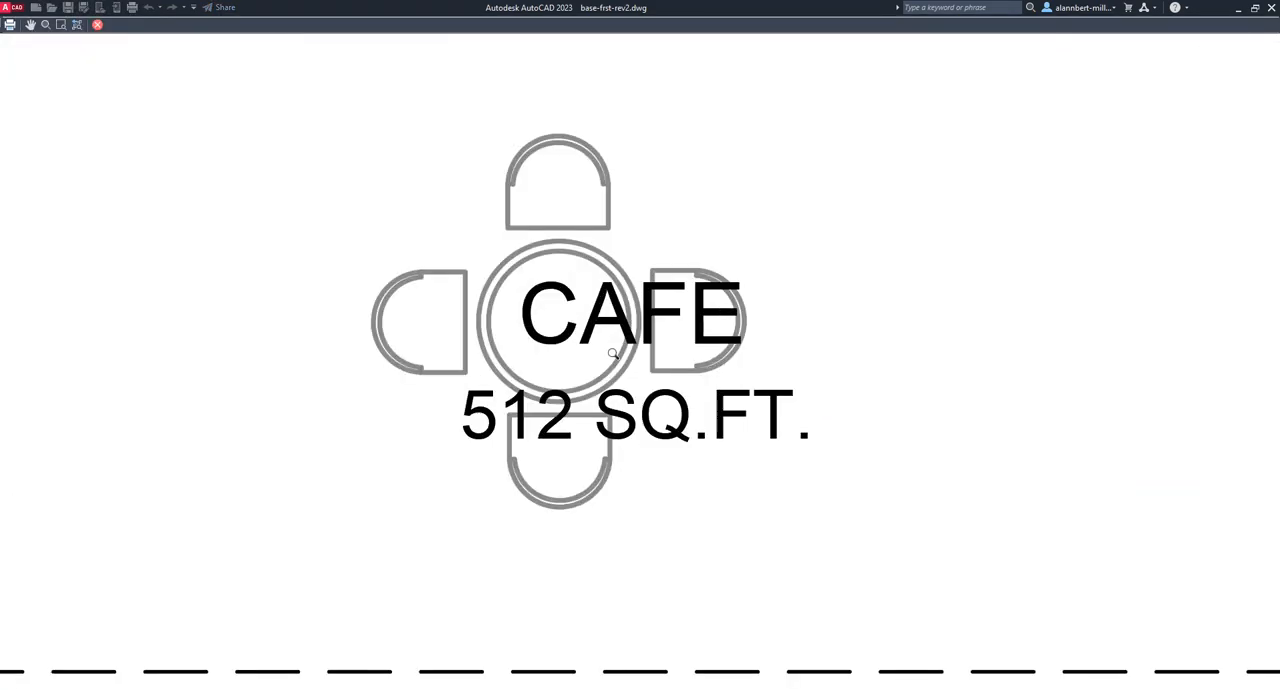
pyautogui.scroll(-9, 660, 330)
pyautogui.scroll(5, 610, 332)
pyautogui.scroll(2, 608, 333)
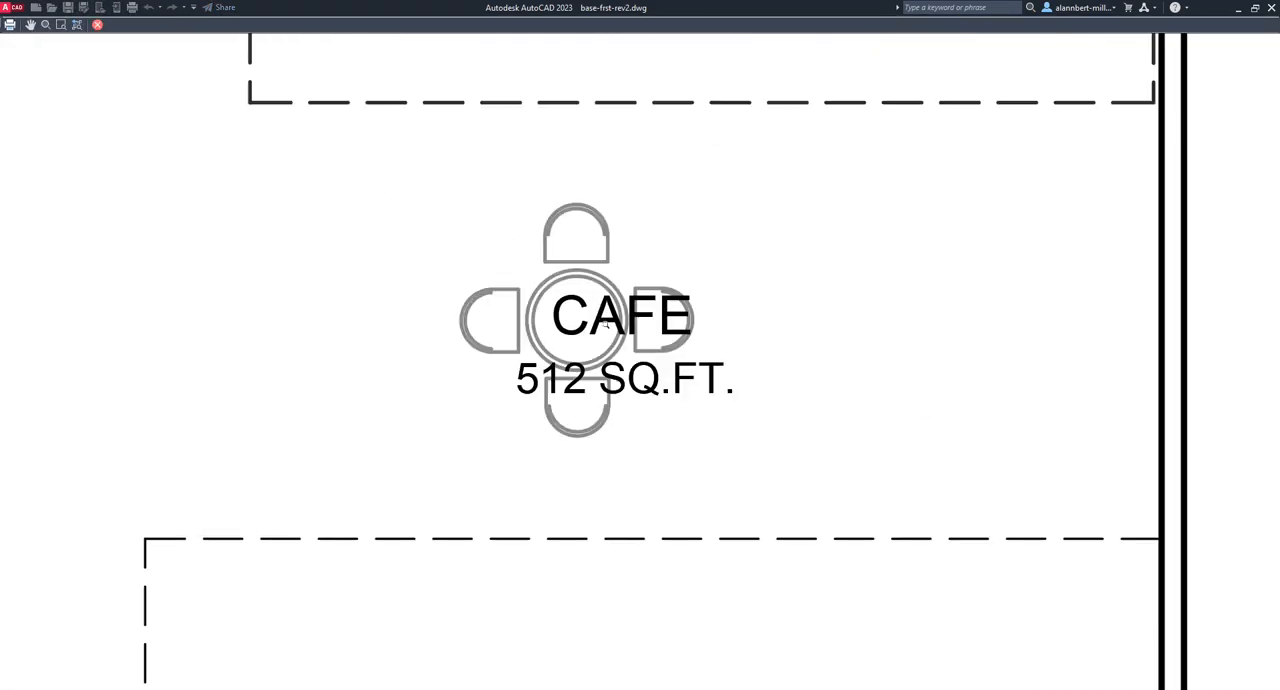
pyautogui.scroll(-4, 608, 333)
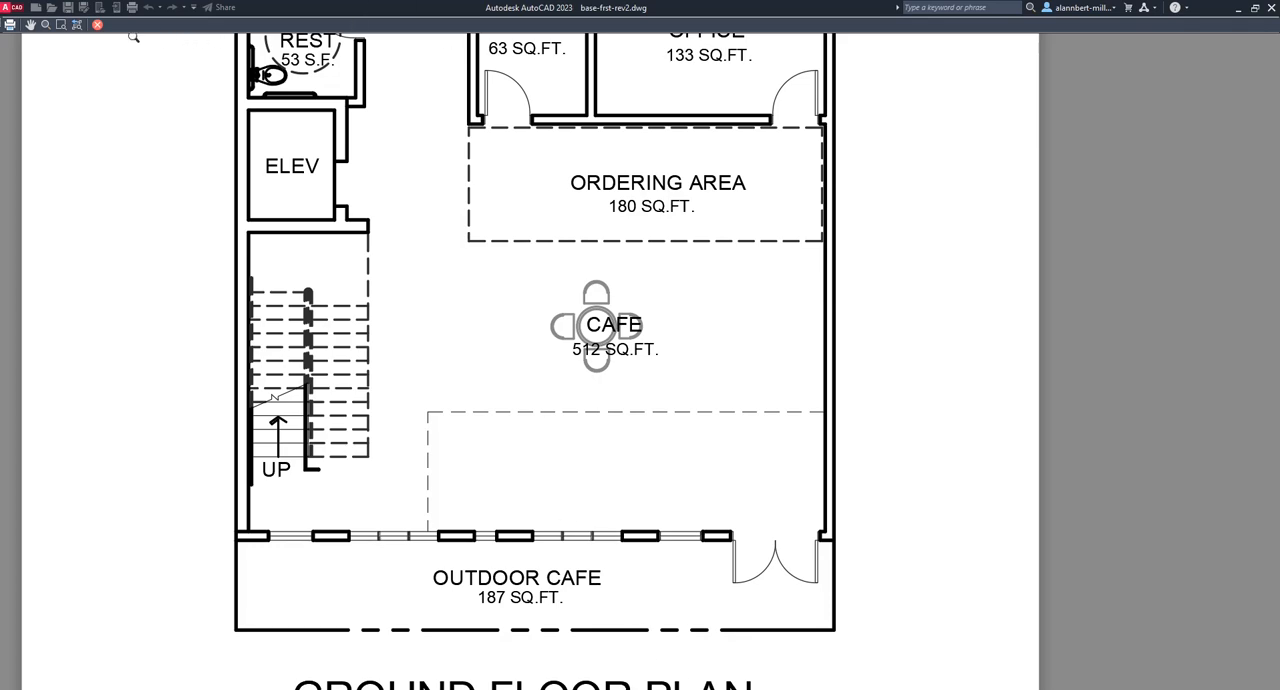
pyautogui.click(99, 26)
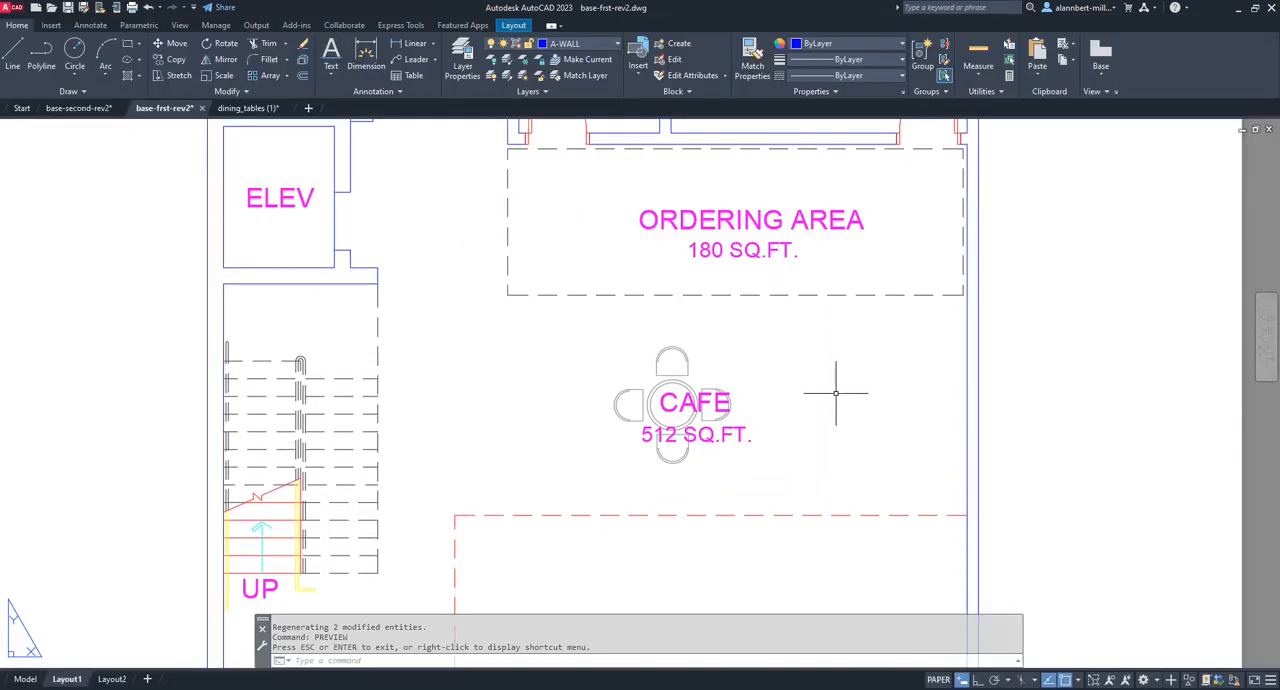
# Return to model space and rotate the four-seat dining table block 45° about the centre of its round table.
pyautogui.click(25, 679)
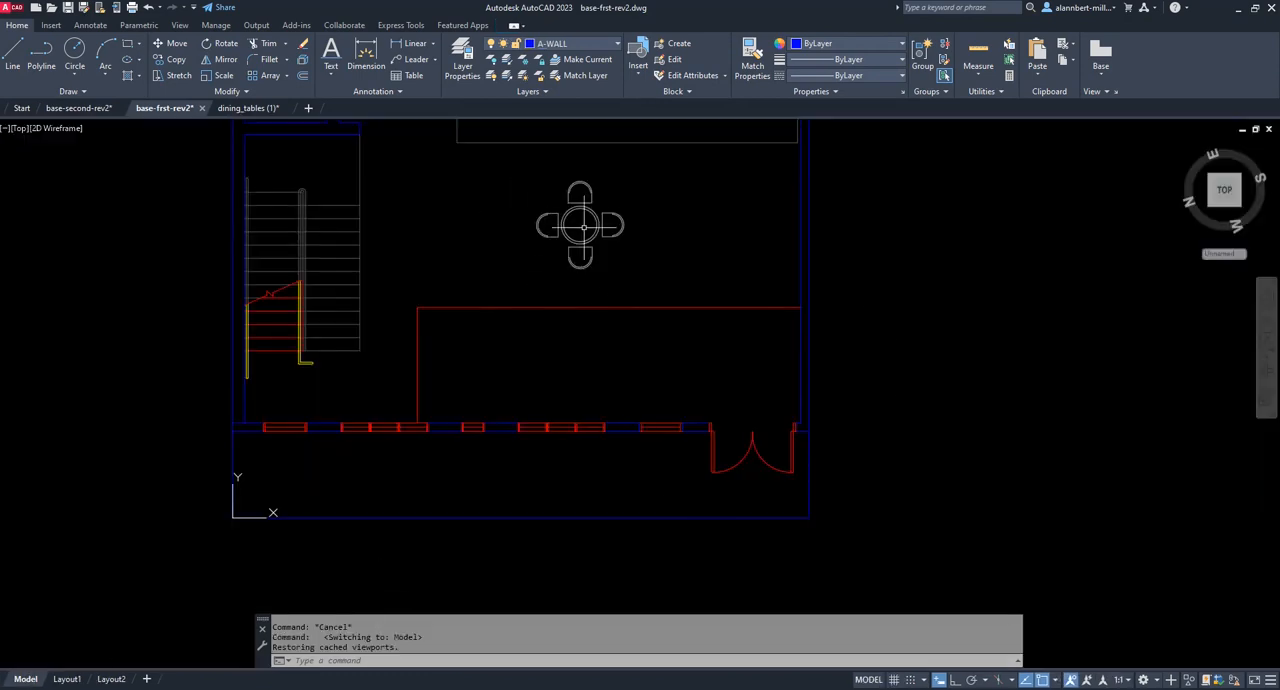
pyautogui.write('ro')
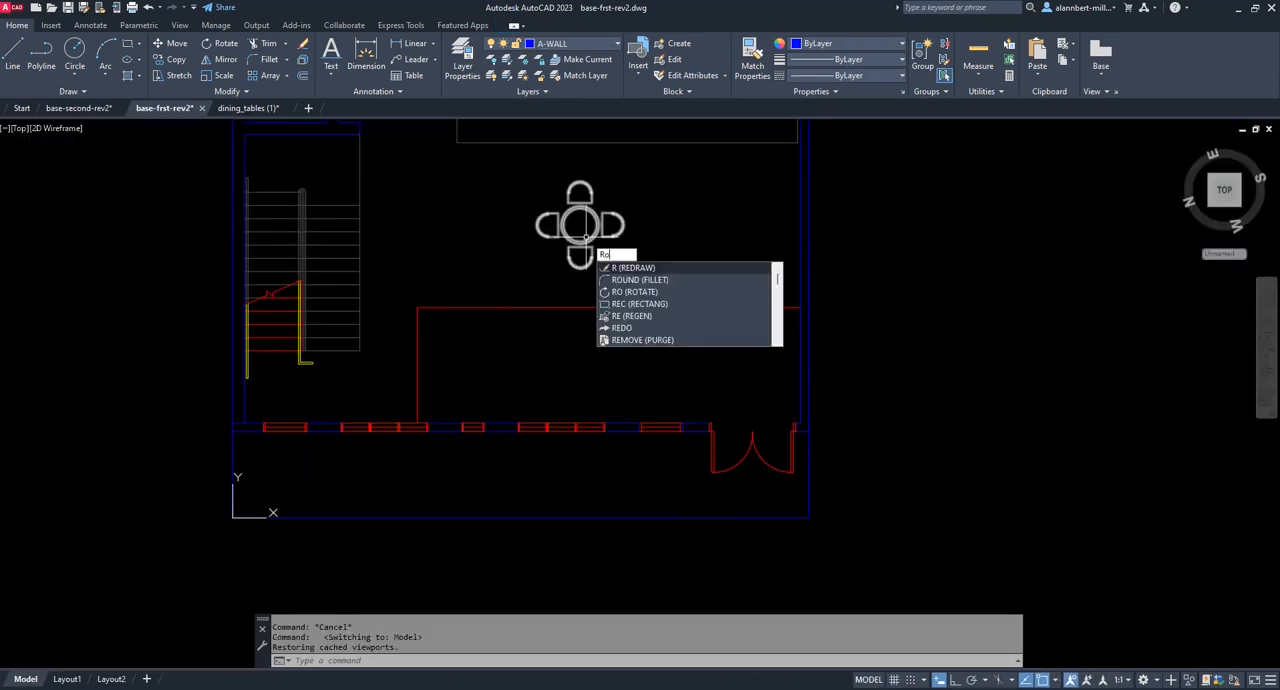
pyautogui.press('Return')
pyautogui.click(612, 256)
pyautogui.click(554, 197)
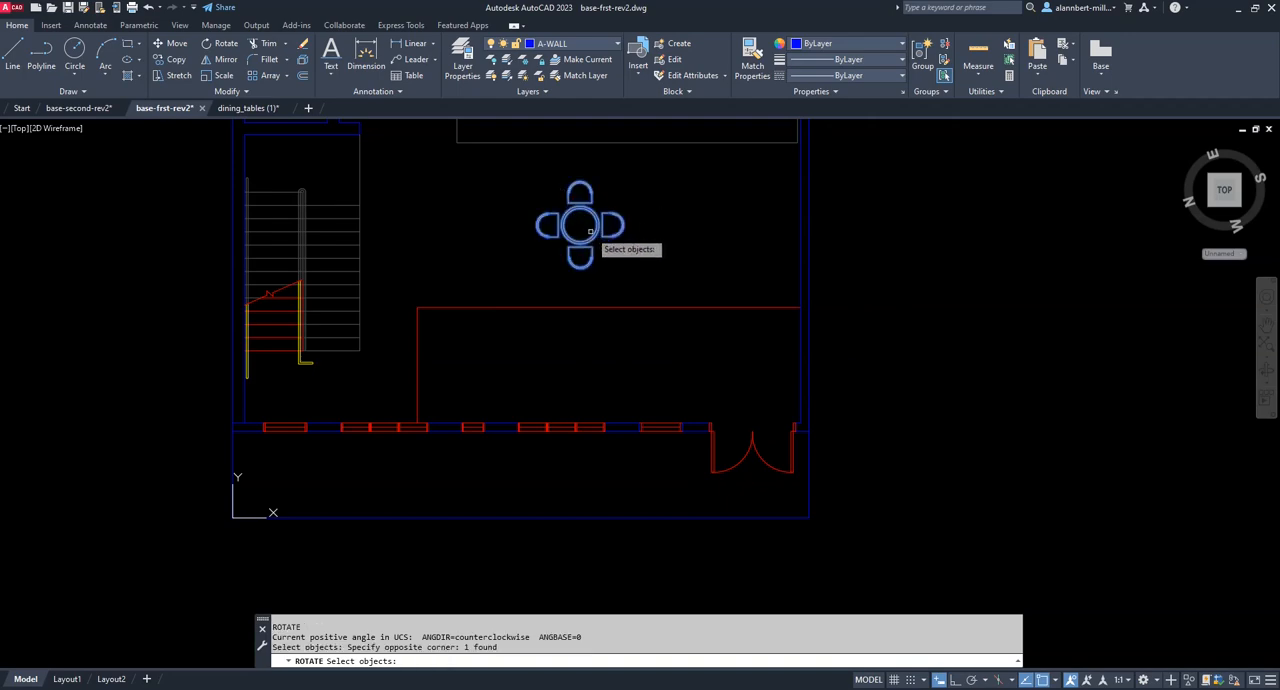
pyautogui.press('Return')
pyautogui.write('cen')
pyautogui.press('Return')
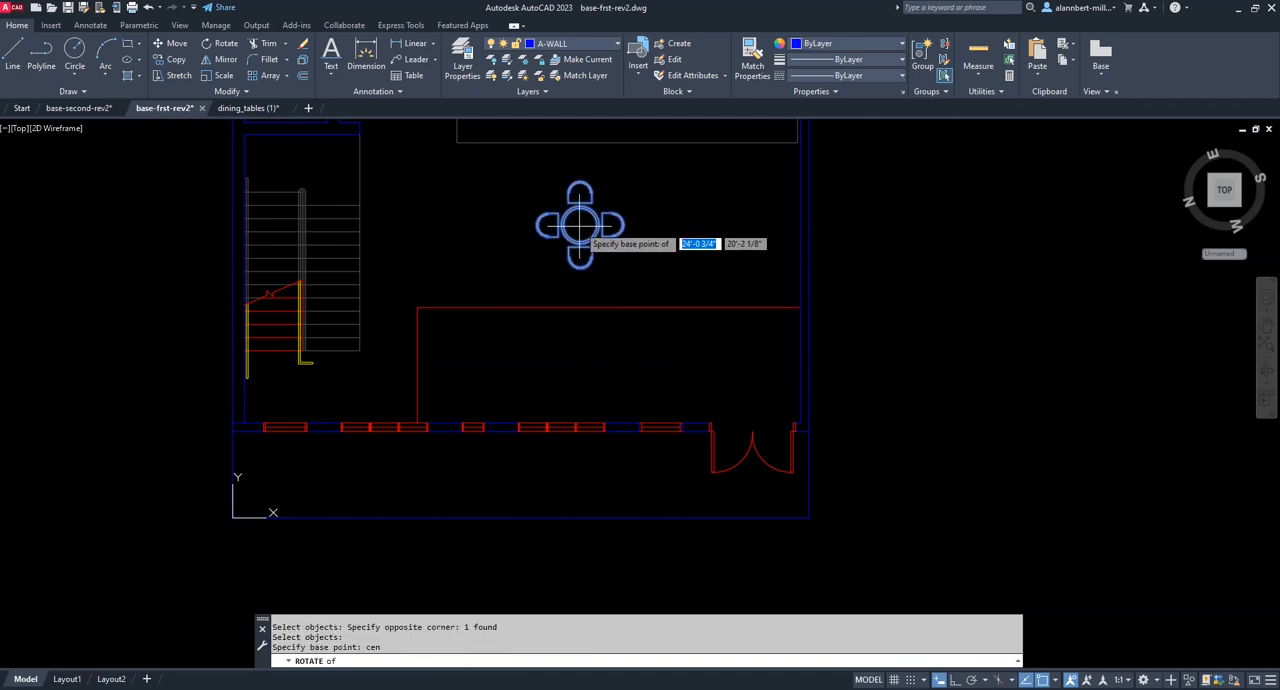
pyautogui.click(581, 230)
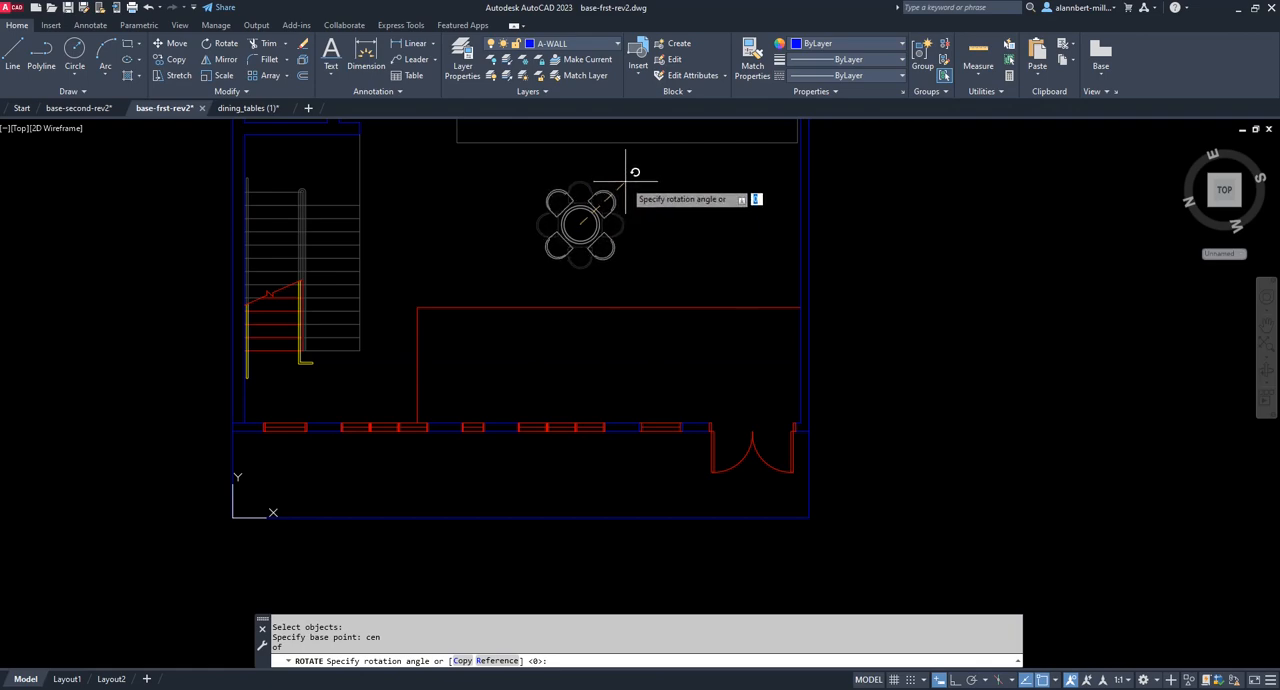
pyautogui.click(624, 185)
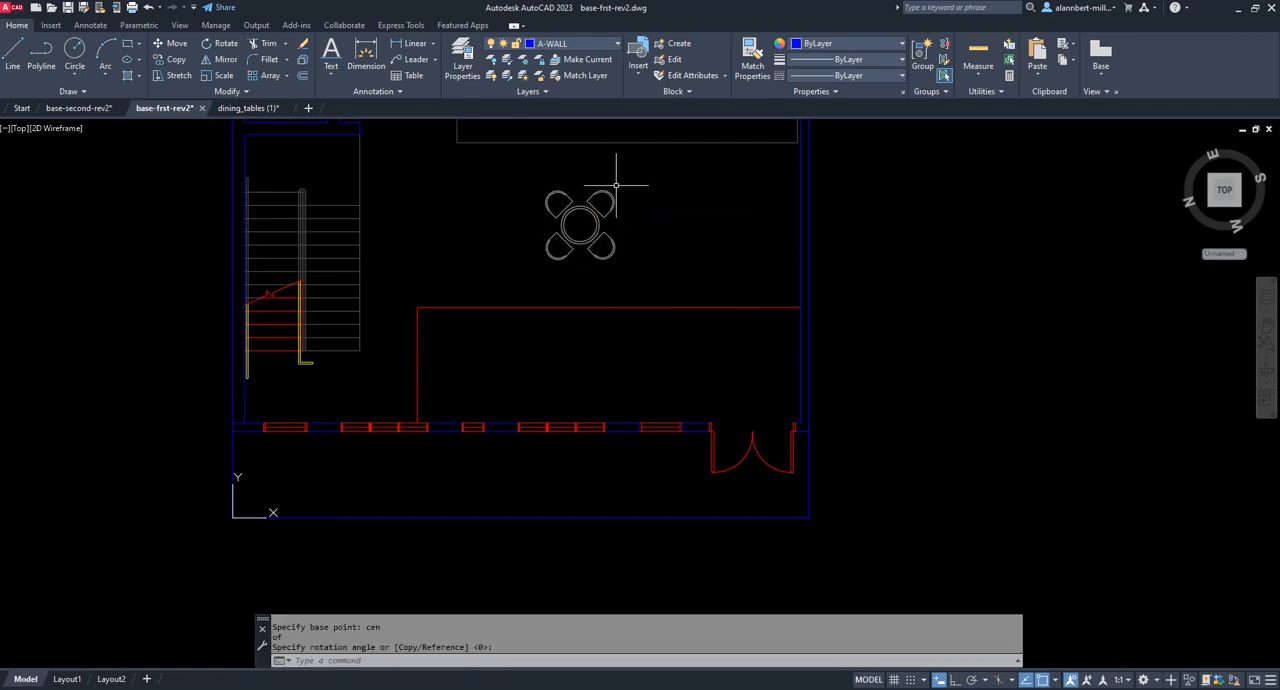
# Move the rotated dining table down and toward the cafe's right wall, just above the red boundary line.
pyautogui.write('m')
pyautogui.press('Return')
pyautogui.click(586, 222)
pyautogui.press('Return')
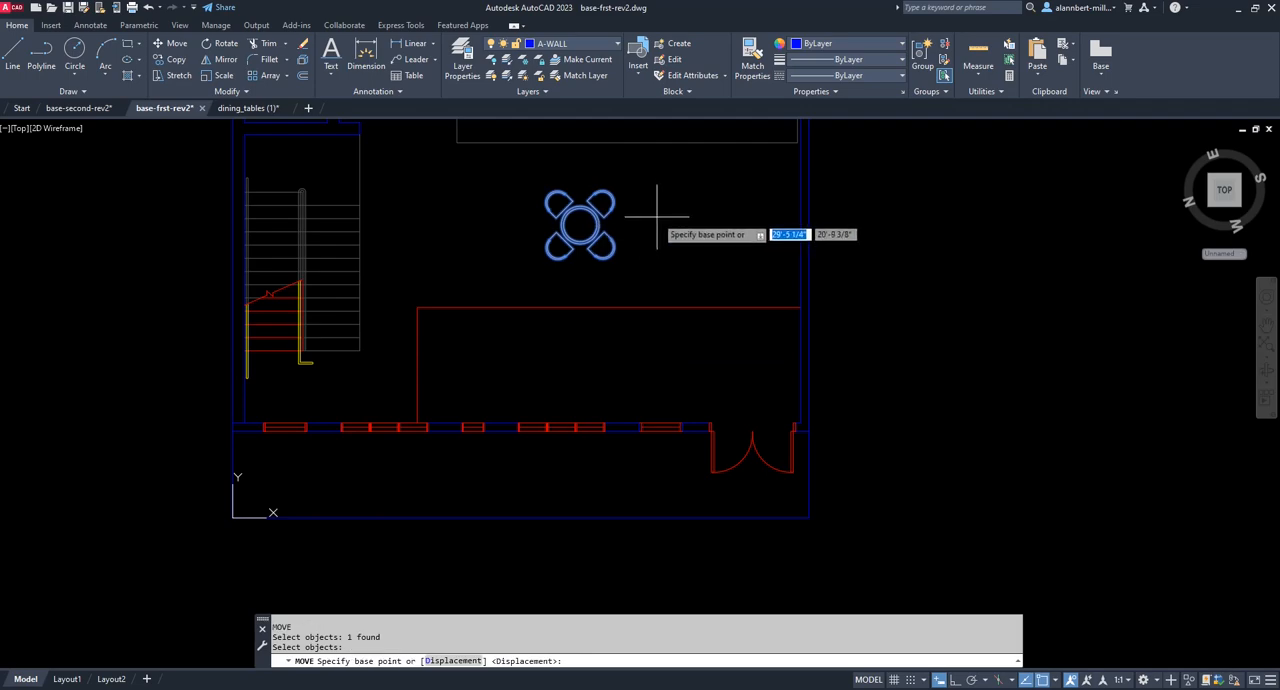
pyautogui.click(657, 213)
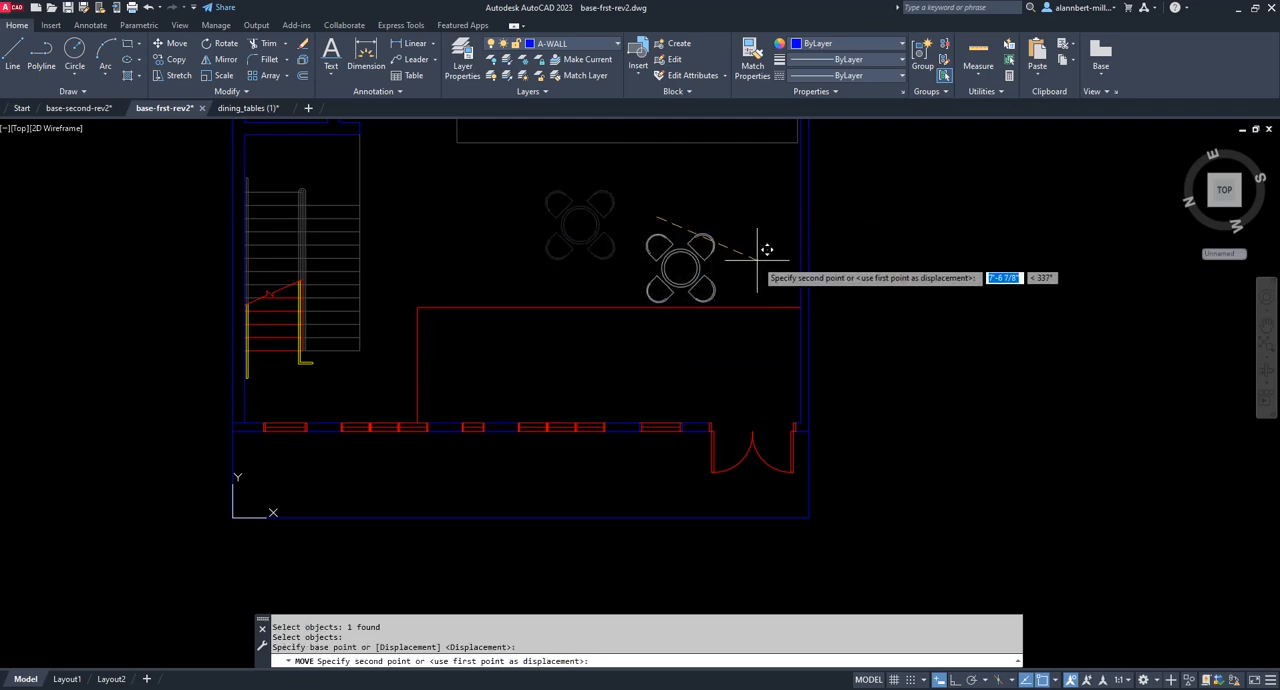
pyautogui.click(755, 252)
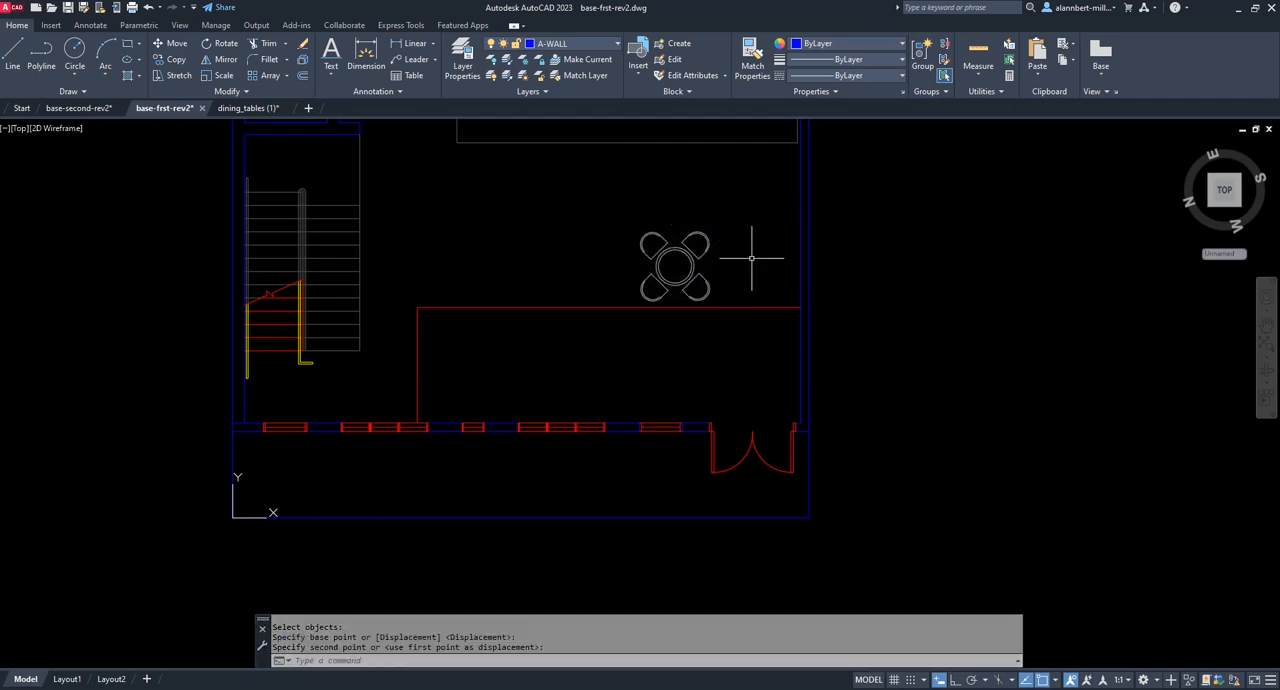
# Copy the dining table three times leftward with Ortho on, forming a straight row of four spaced about 6'-4" apart.
pyautogui.write('co')
pyautogui.press('Return')
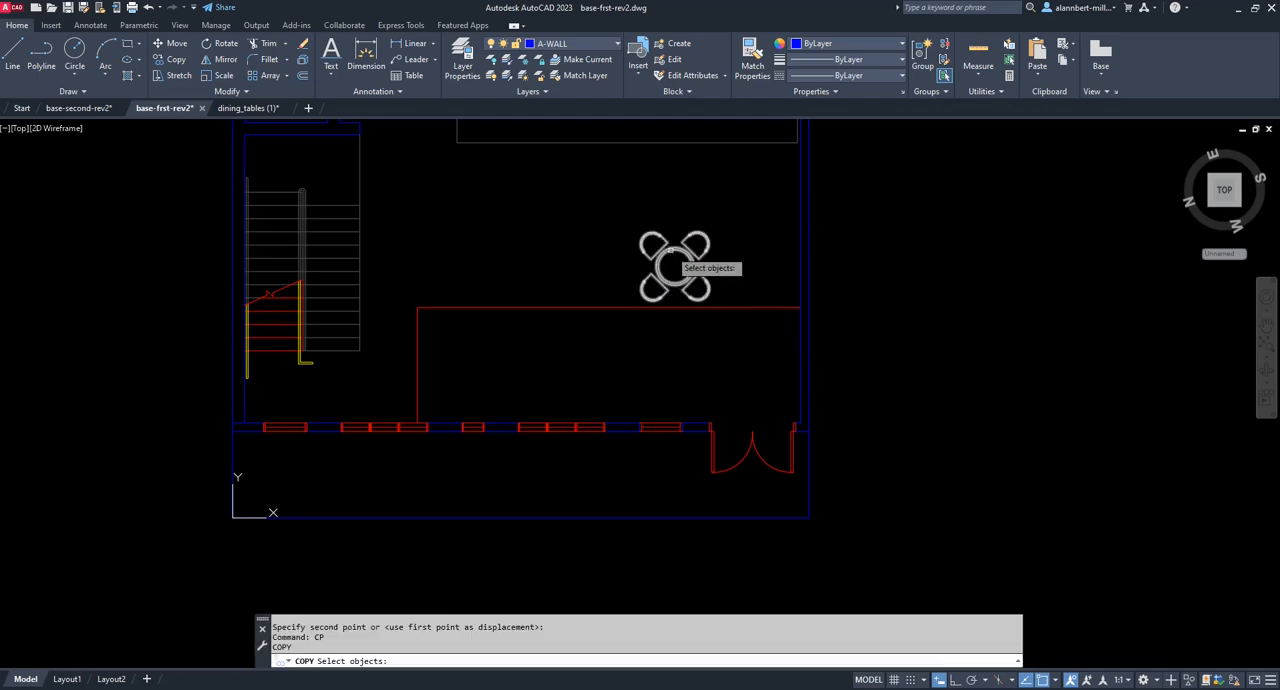
pyautogui.click(668, 250)
pyautogui.press('Return')
pyautogui.click(727, 217)
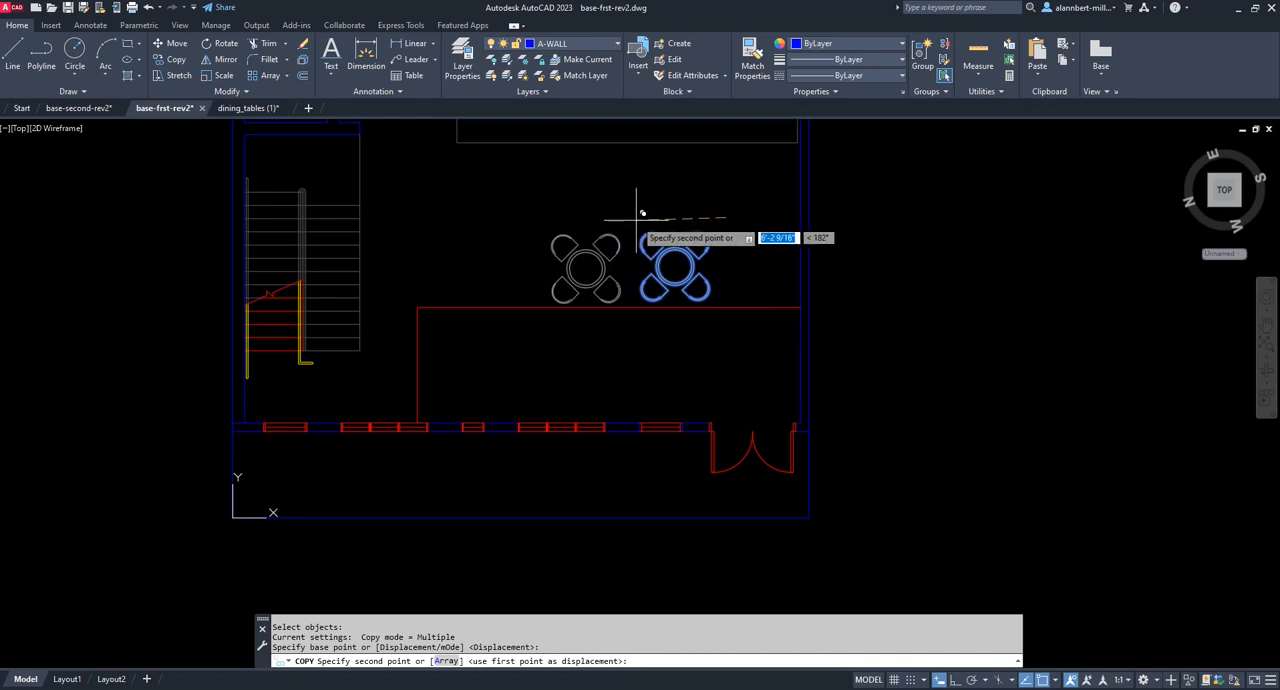
pyautogui.press('F8')
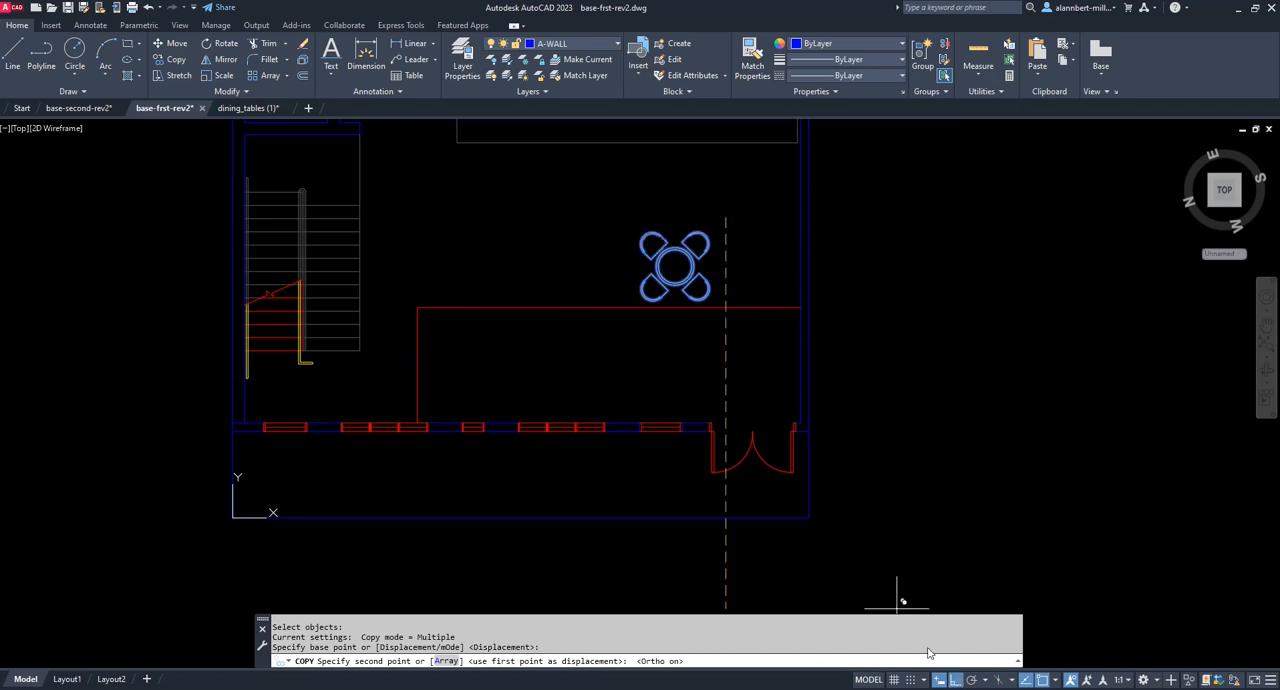
pyautogui.click(640, 197)
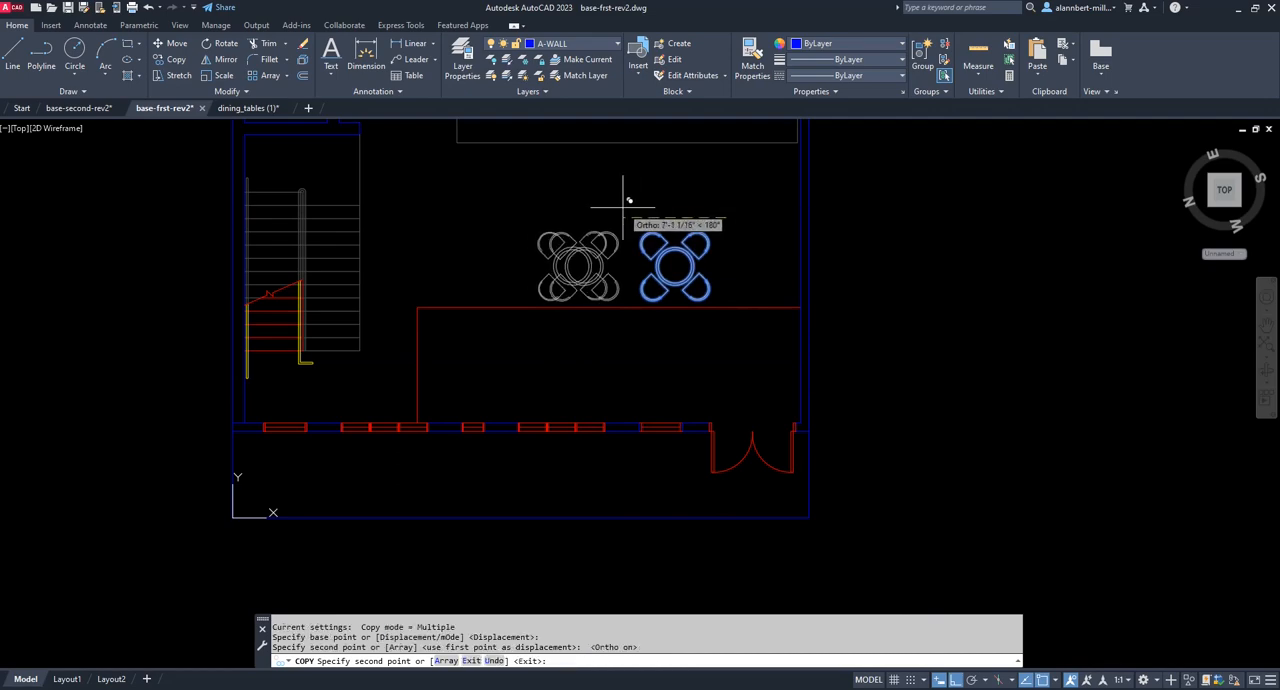
pyautogui.click(551, 203)
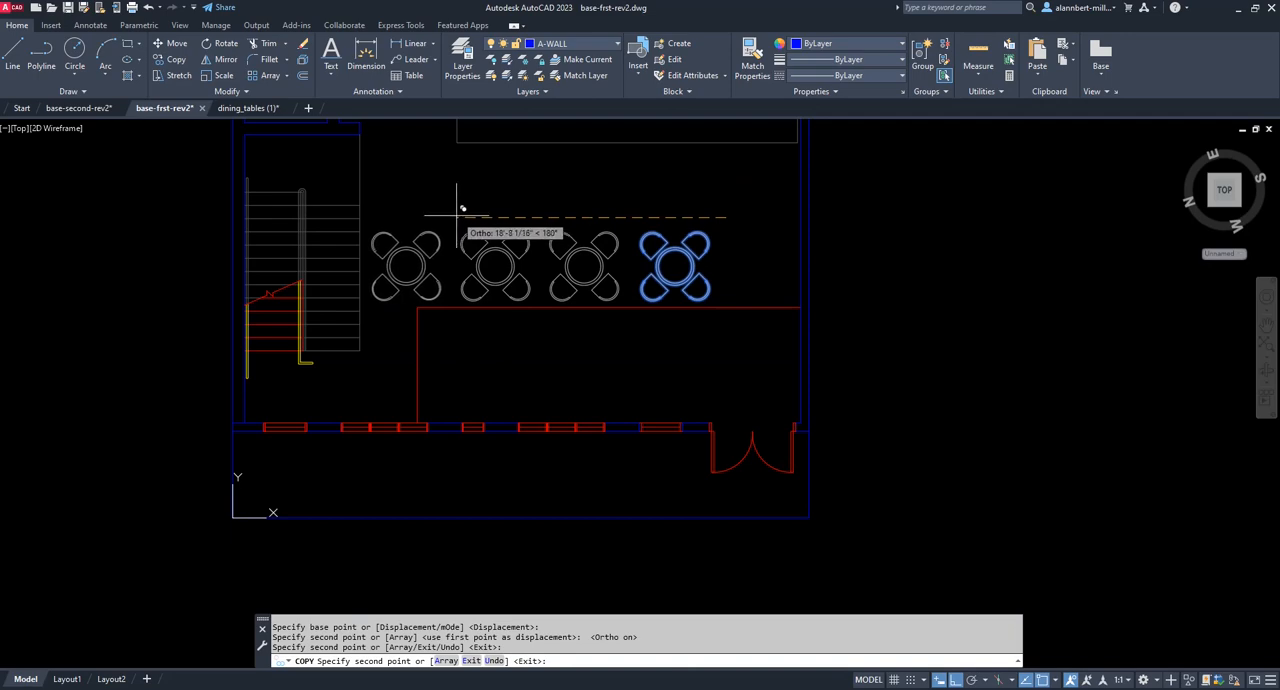
pyautogui.click(457, 213)
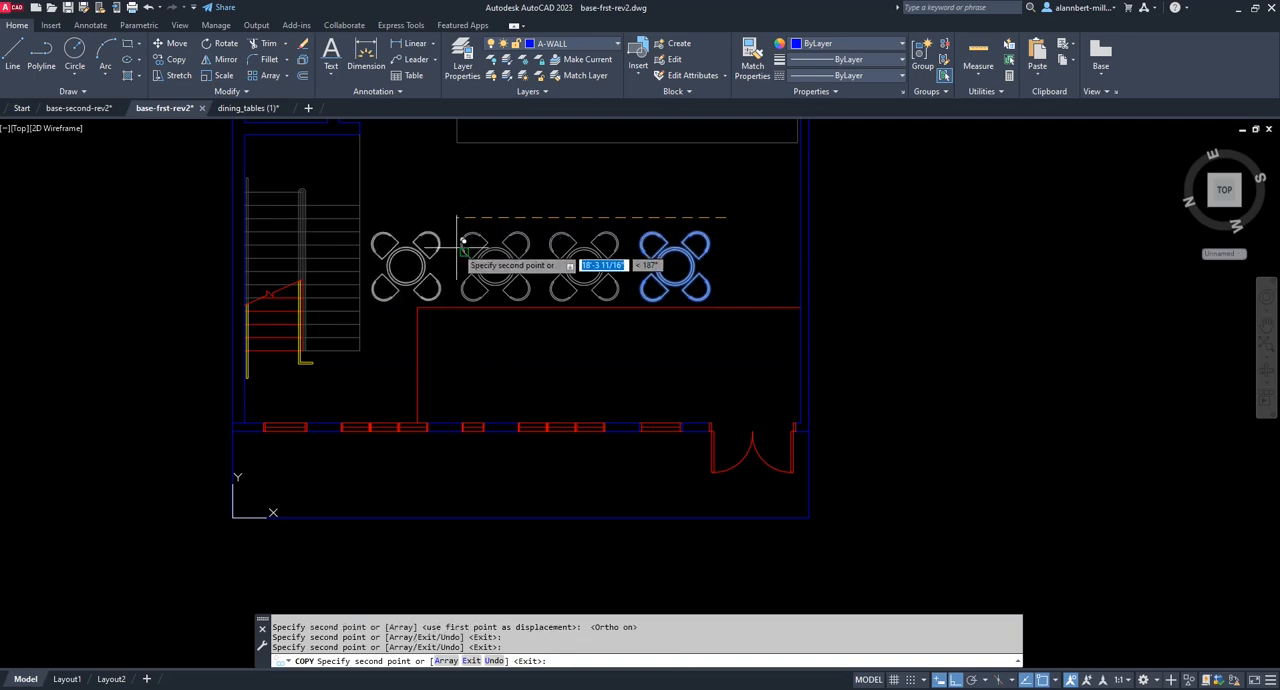
pyautogui.press('Escape')
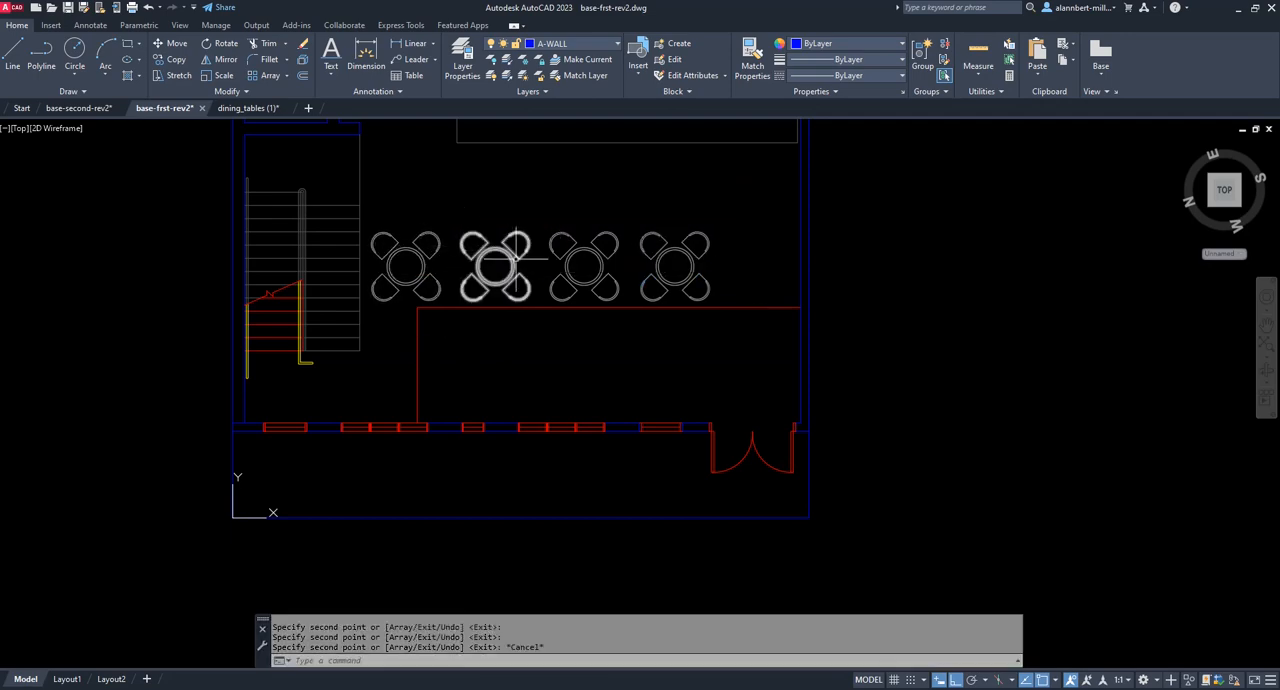
# In the dining_tables (1) drawing, copy the round table block with two armchairs to the clipboard.
pyautogui.click(249, 108)
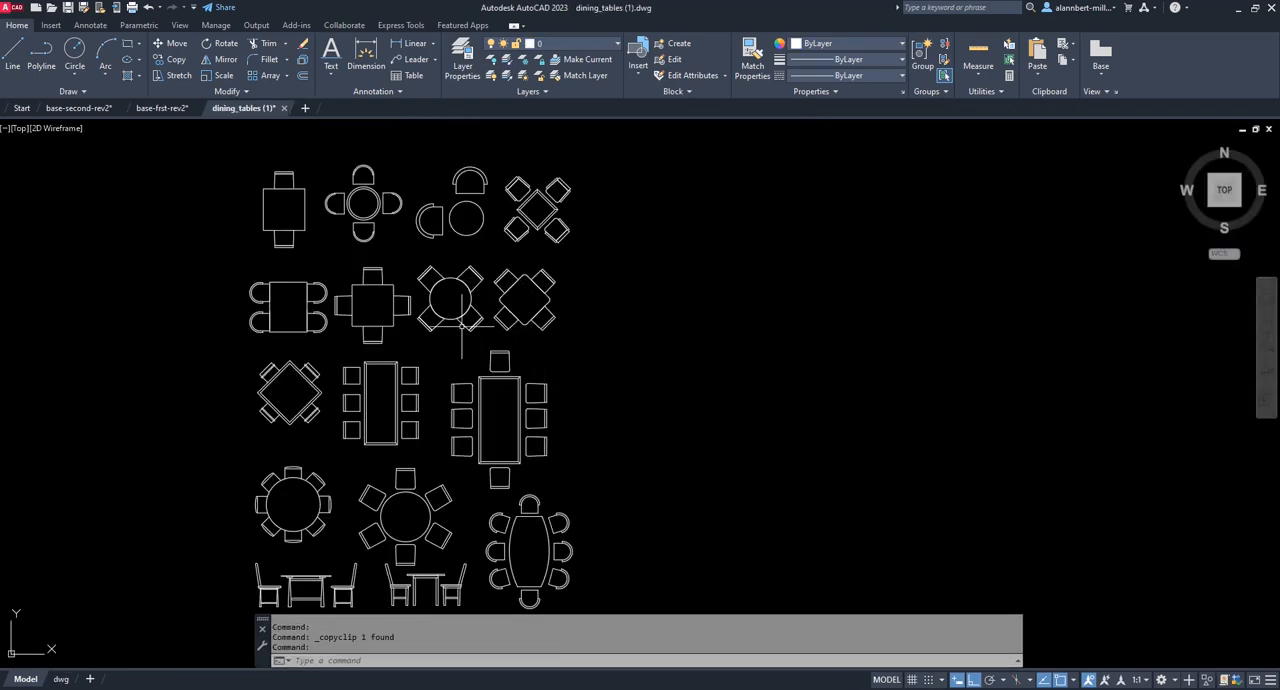
pyautogui.click(481, 172)
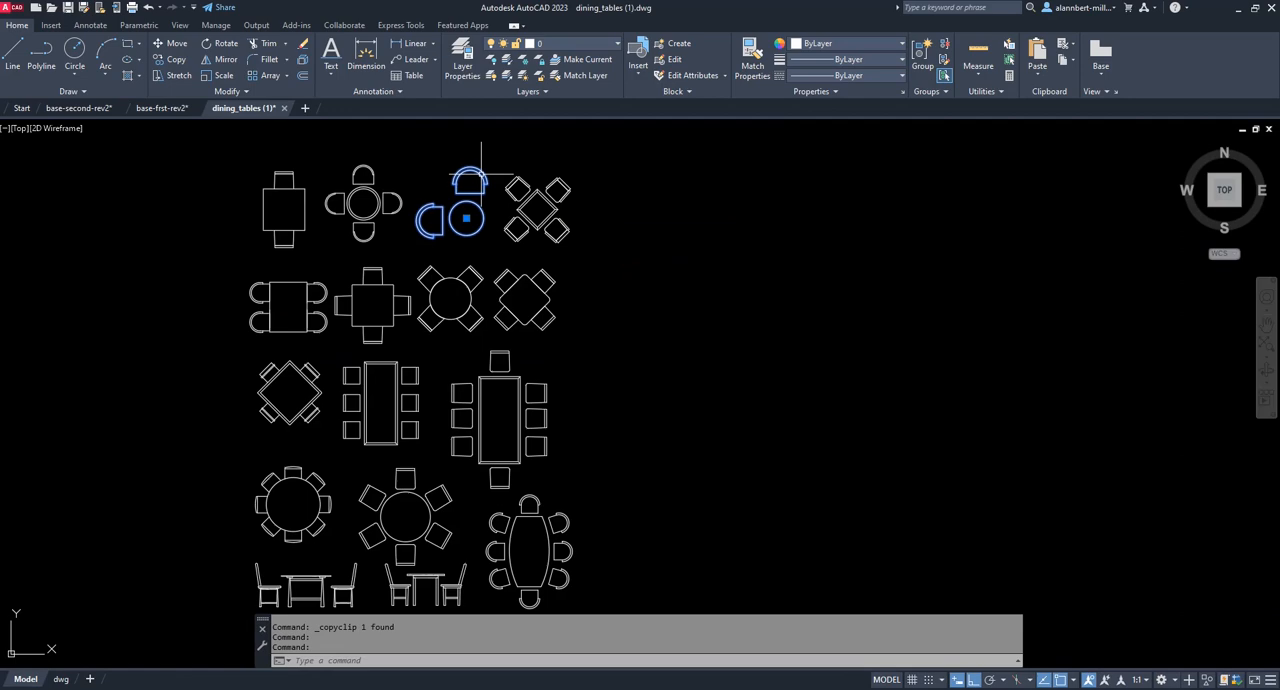
pyautogui.rightClick(481, 172)
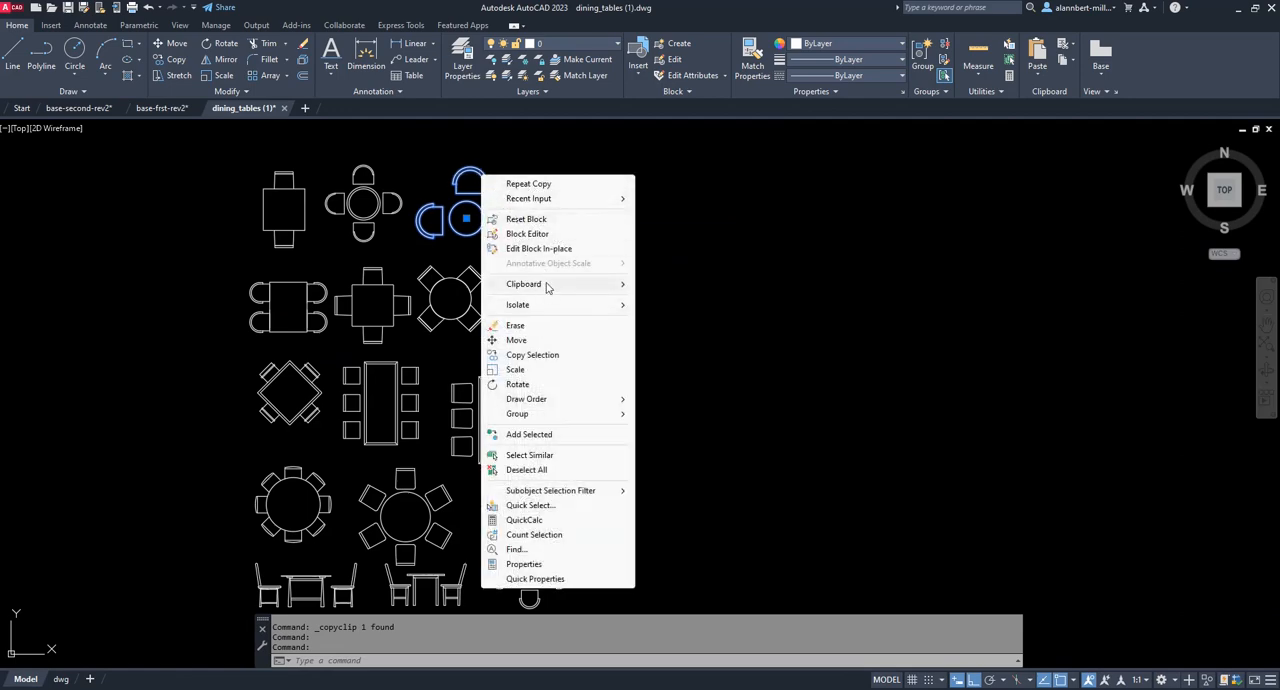
pyautogui.moveTo(547, 287)
pyautogui.click(668, 316)
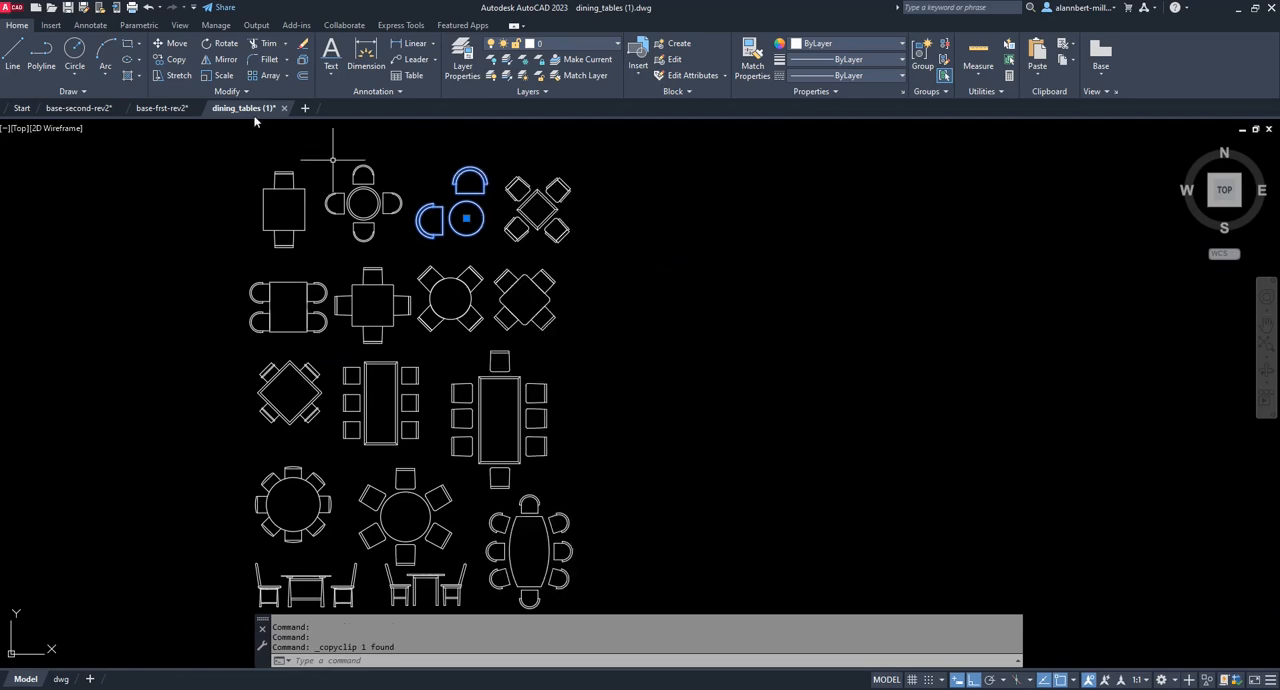
# Paste the two-seat round table block into the base-frst-rev2 plan, between the table row and the front windows.
pyautogui.click(185, 110)
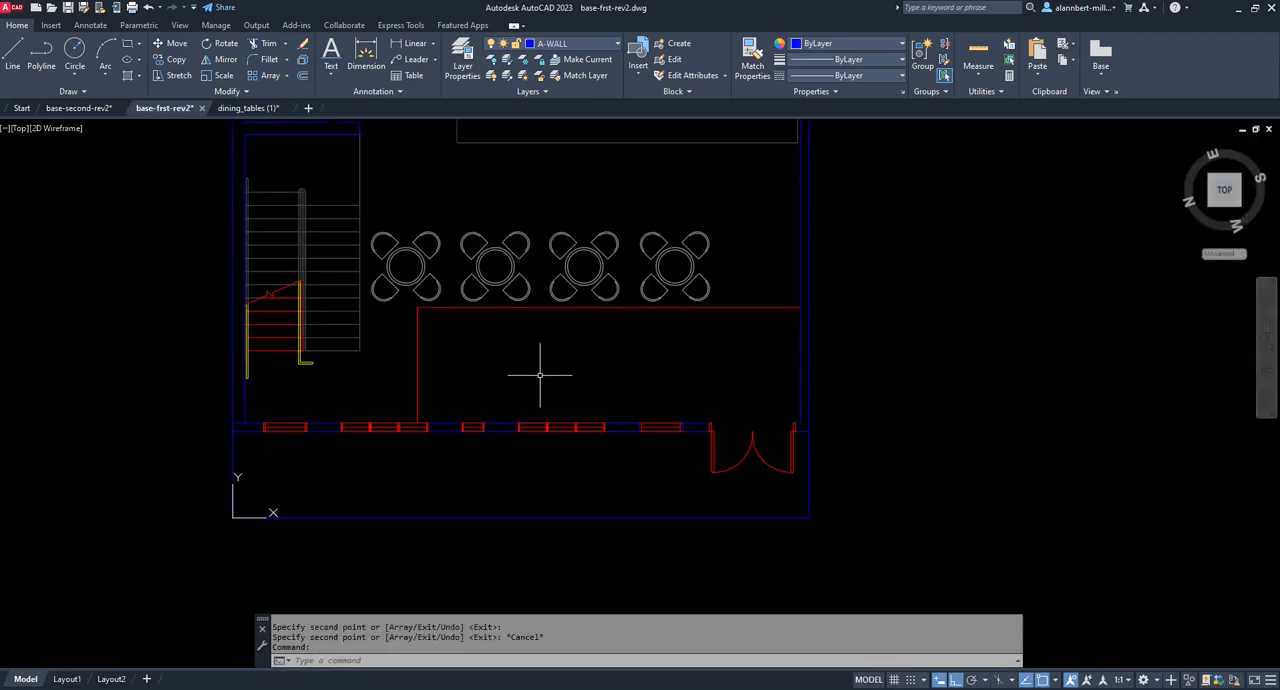
pyautogui.rightClick(544, 369)
pyautogui.moveTo(590, 413)
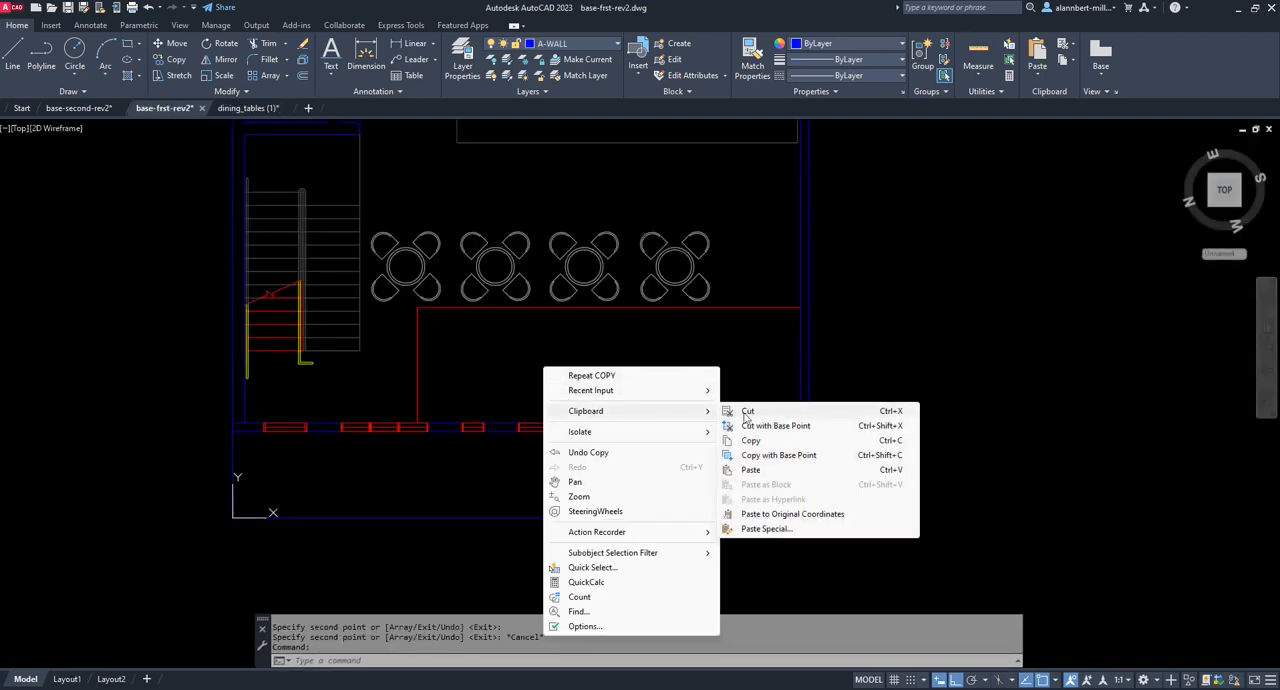
pyautogui.click(756, 469)
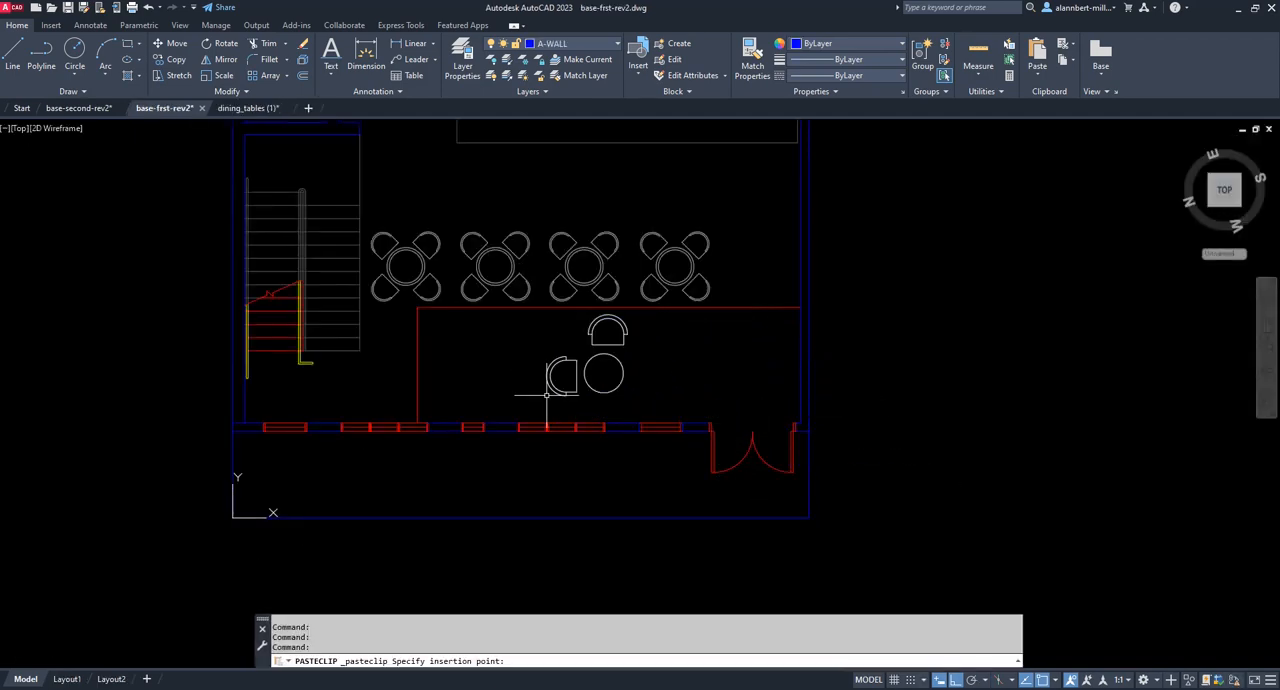
pyautogui.click(623, 348)
# Assign the pasted two-seat table block to the A-FURN layer and clear the selection.
pyautogui.click(611, 340)
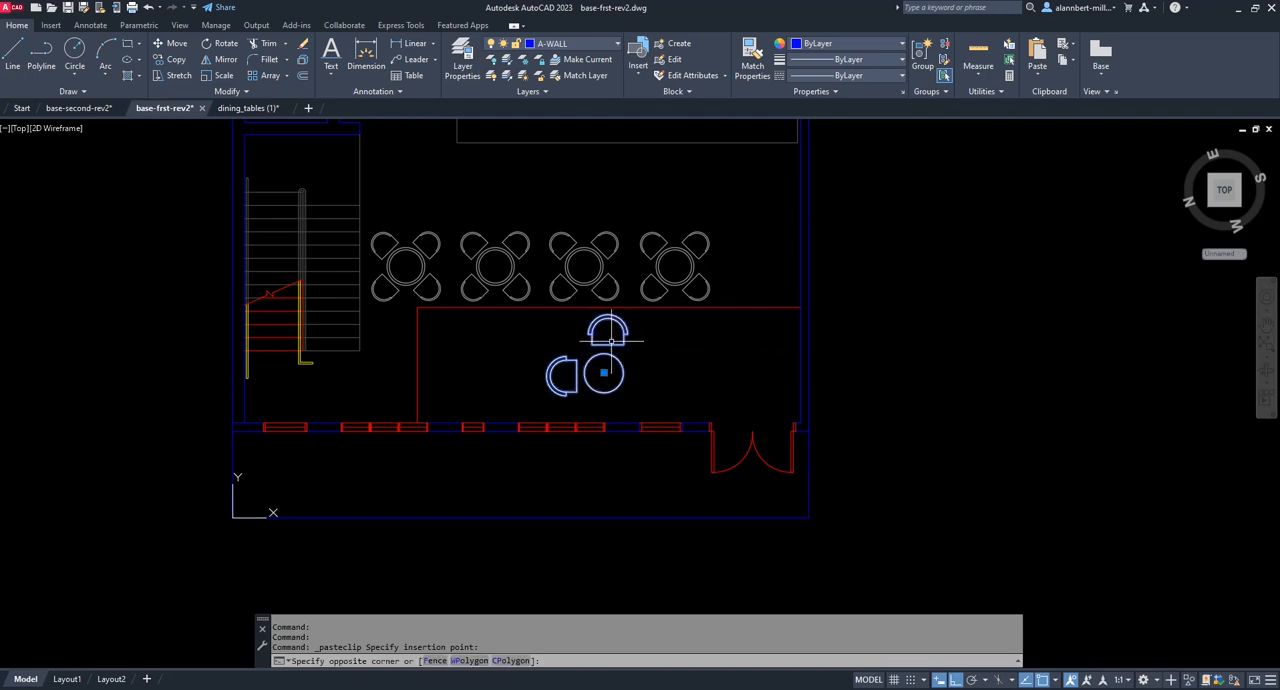
pyautogui.click(600, 40)
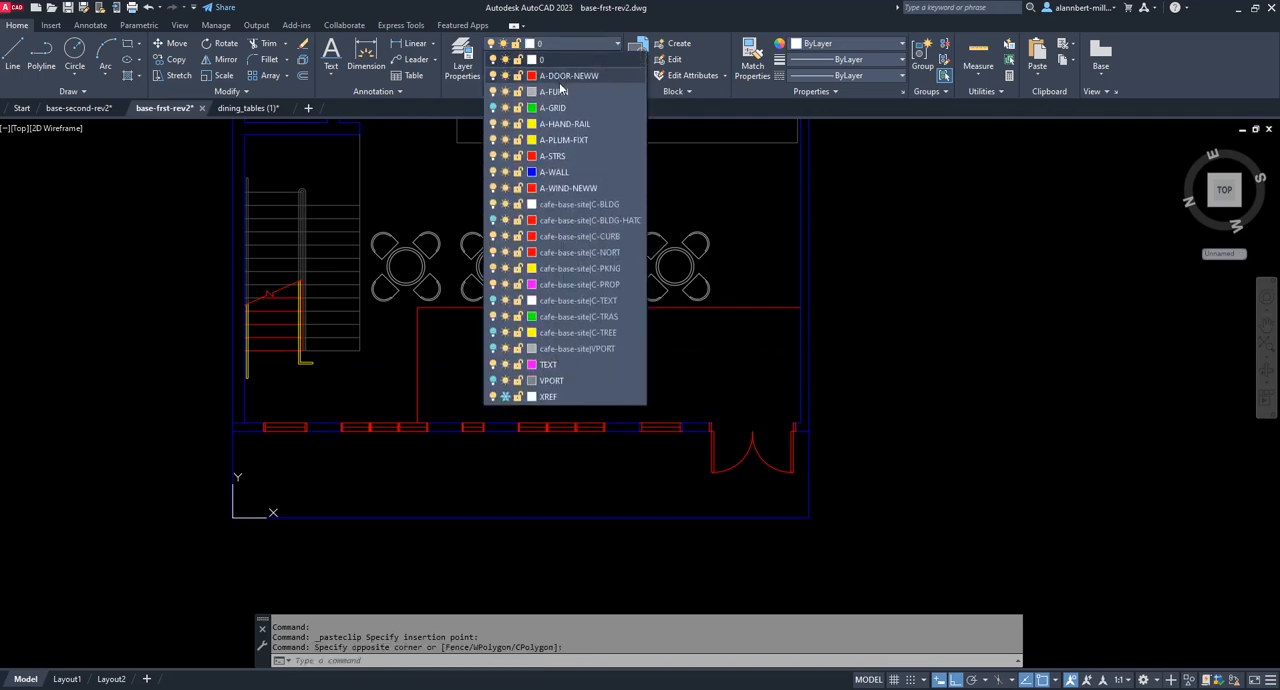
pyautogui.click(562, 88)
pyautogui.press('Escape')
pyautogui.press('Escape')
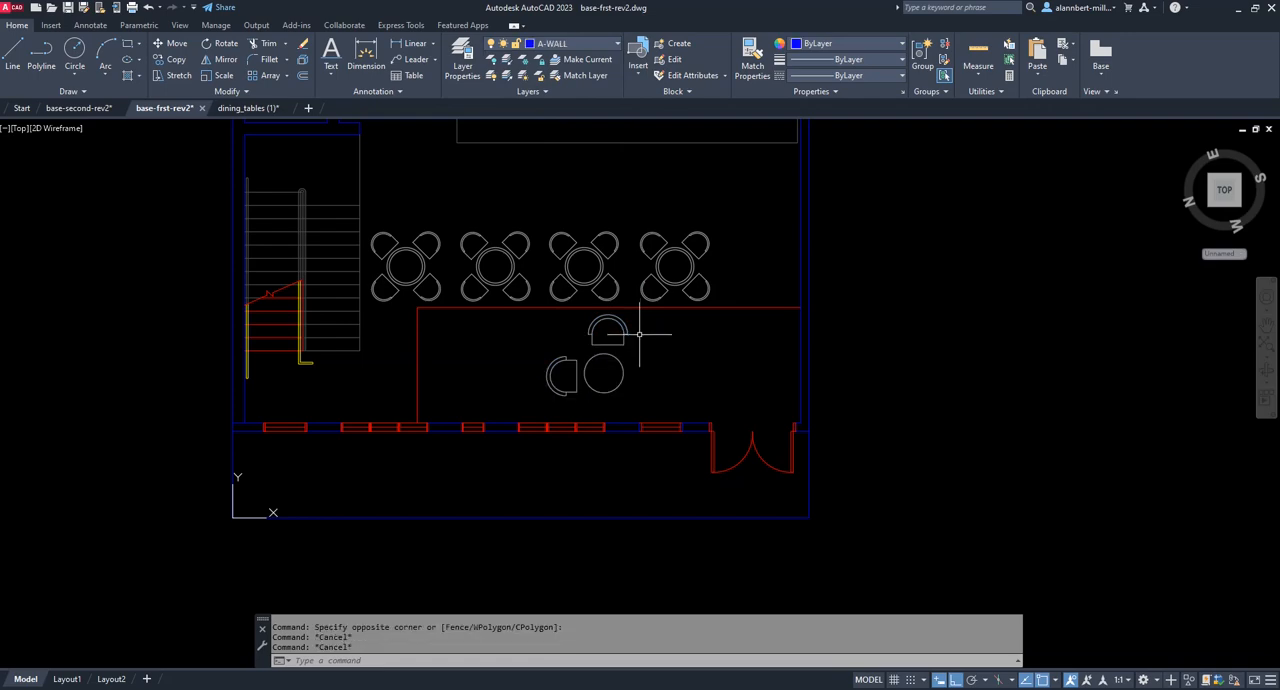
# Rotate the two-seat table block about its table centre with Ortho off, so both chairs sit diagonally on the window side.
pyautogui.write('RO')
pyautogui.press('Return')
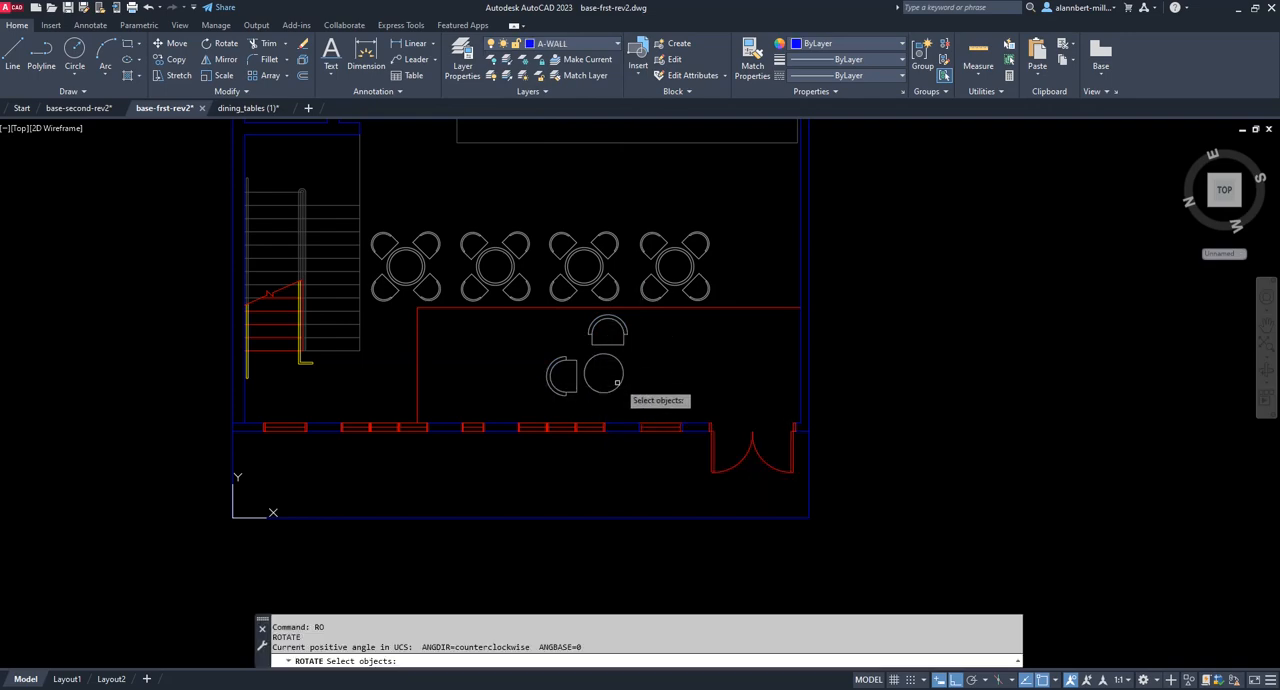
pyautogui.click(621, 380)
pyautogui.press('Return')
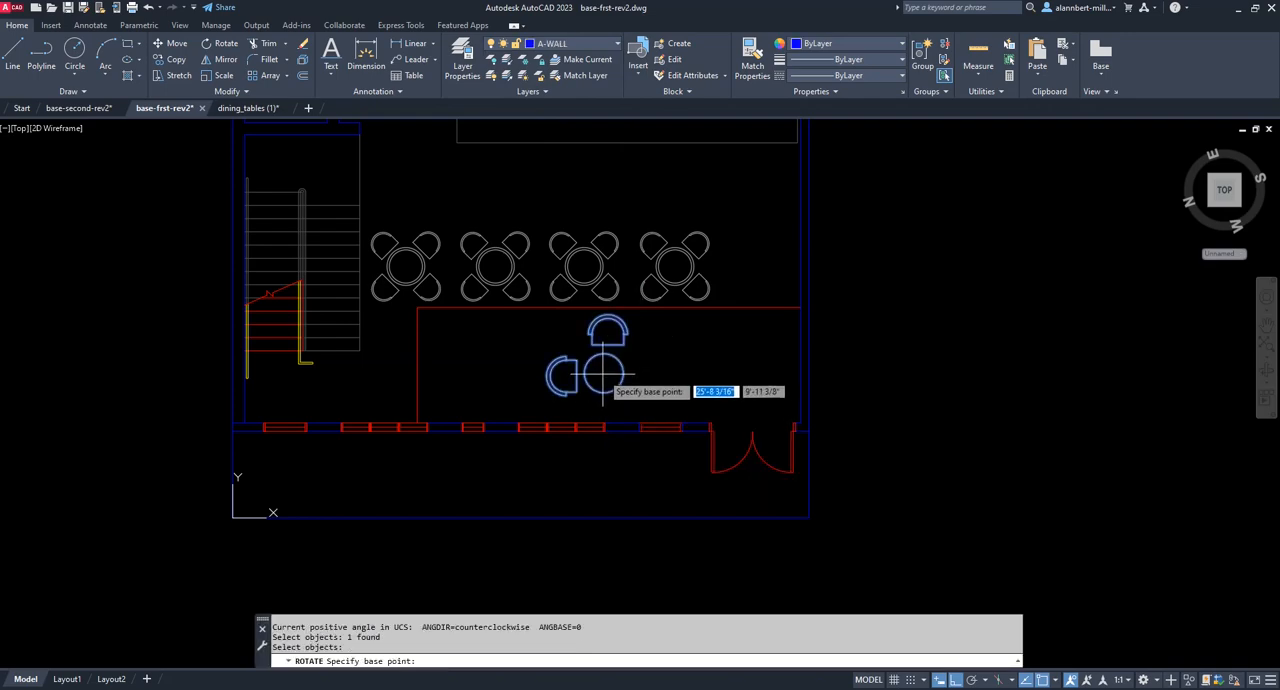
pyautogui.write('cen')
pyautogui.press('Return')
pyautogui.click(603, 373)
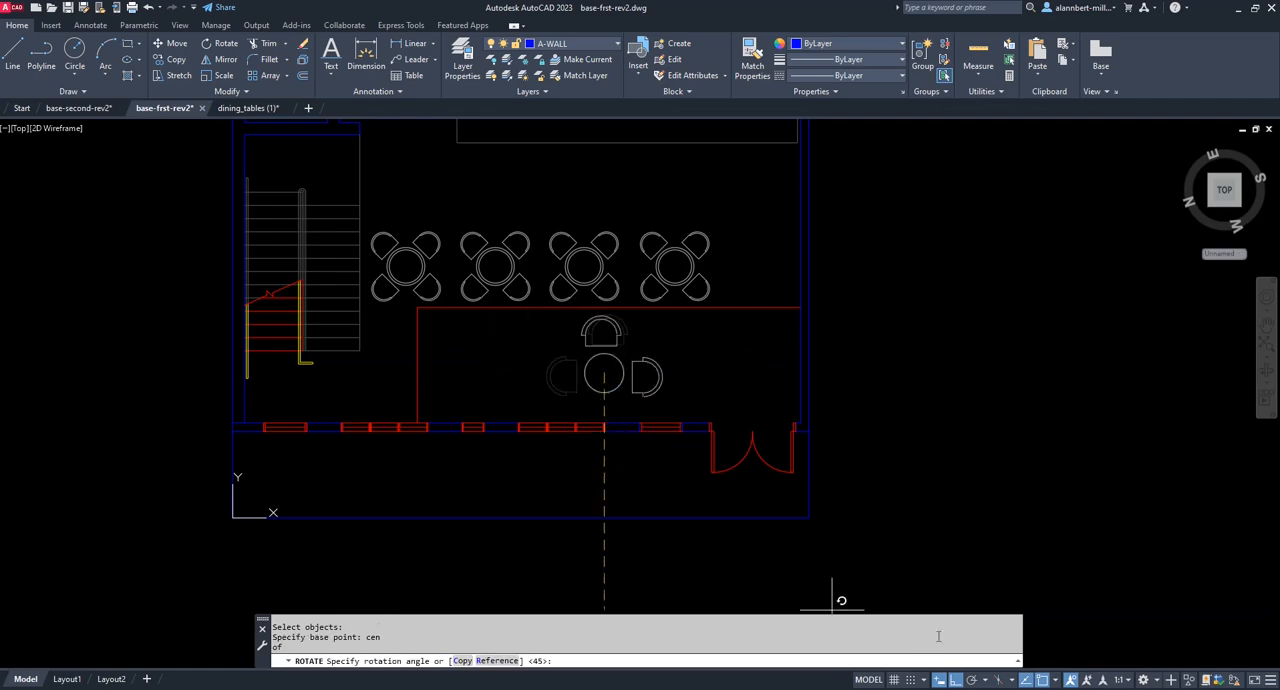
pyautogui.click(958, 680)
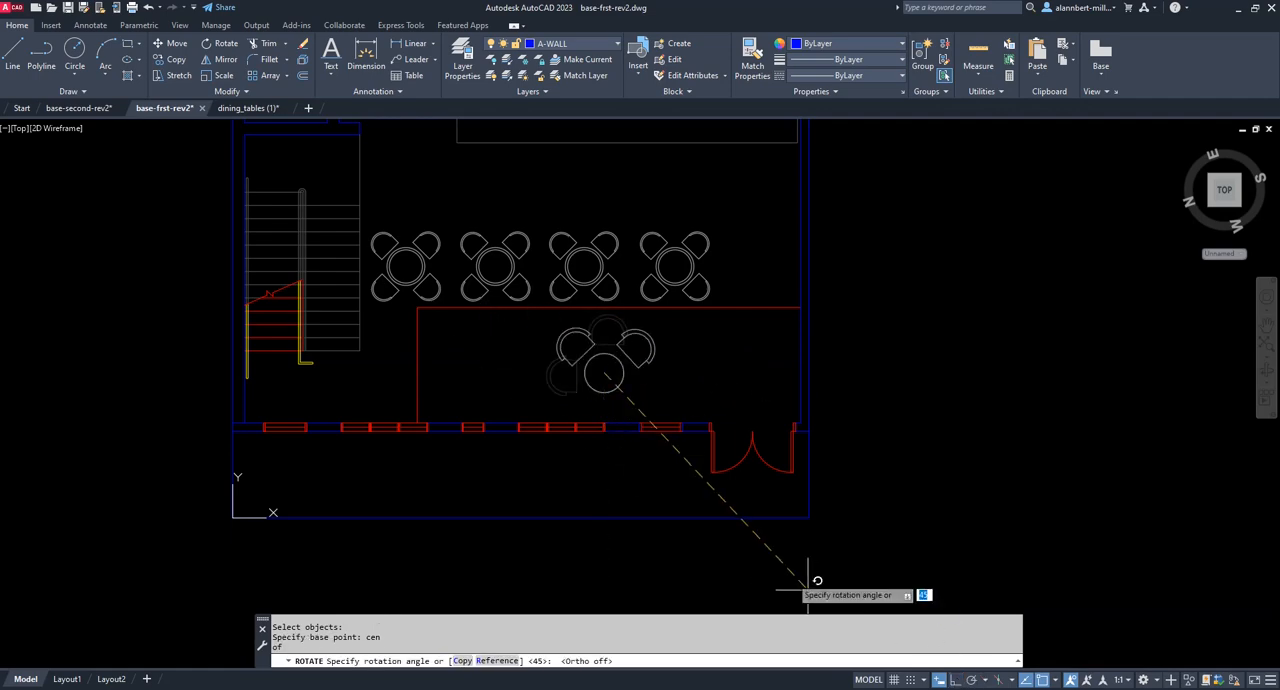
pyautogui.click(495, 265)
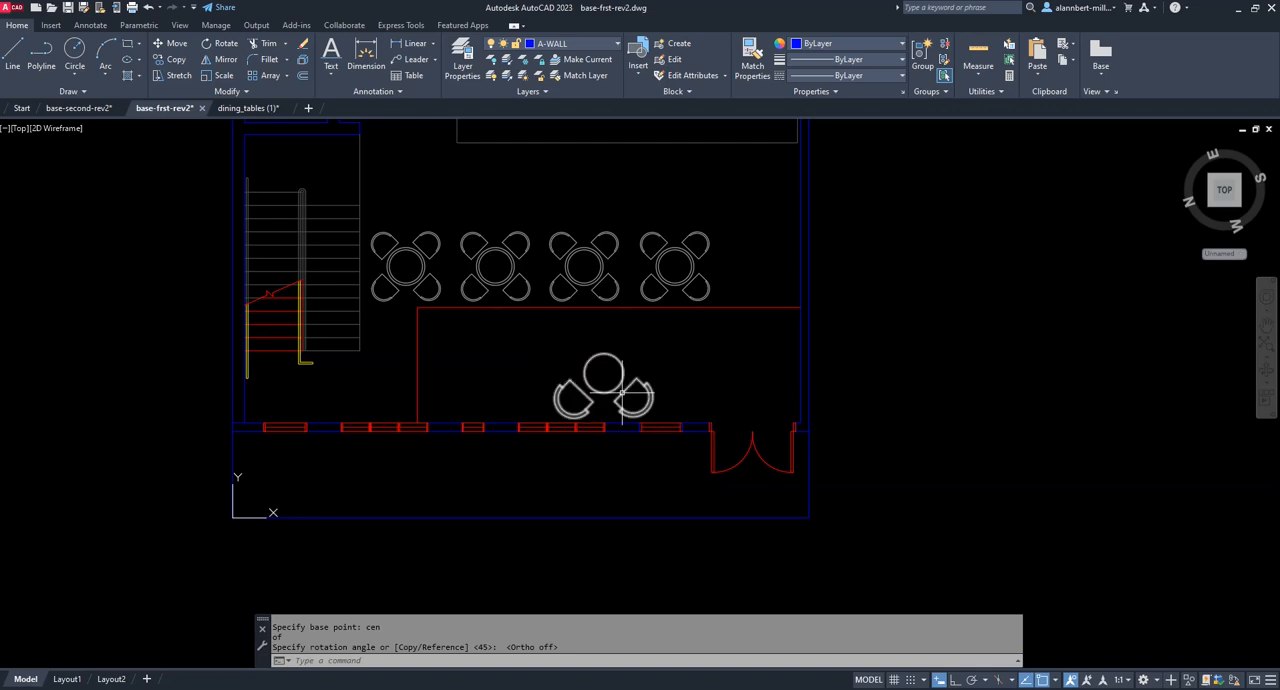
# Explode the two-seat table block into separate objects.
pyautogui.write('x')
pyautogui.press('Return')
pyautogui.click(622, 395)
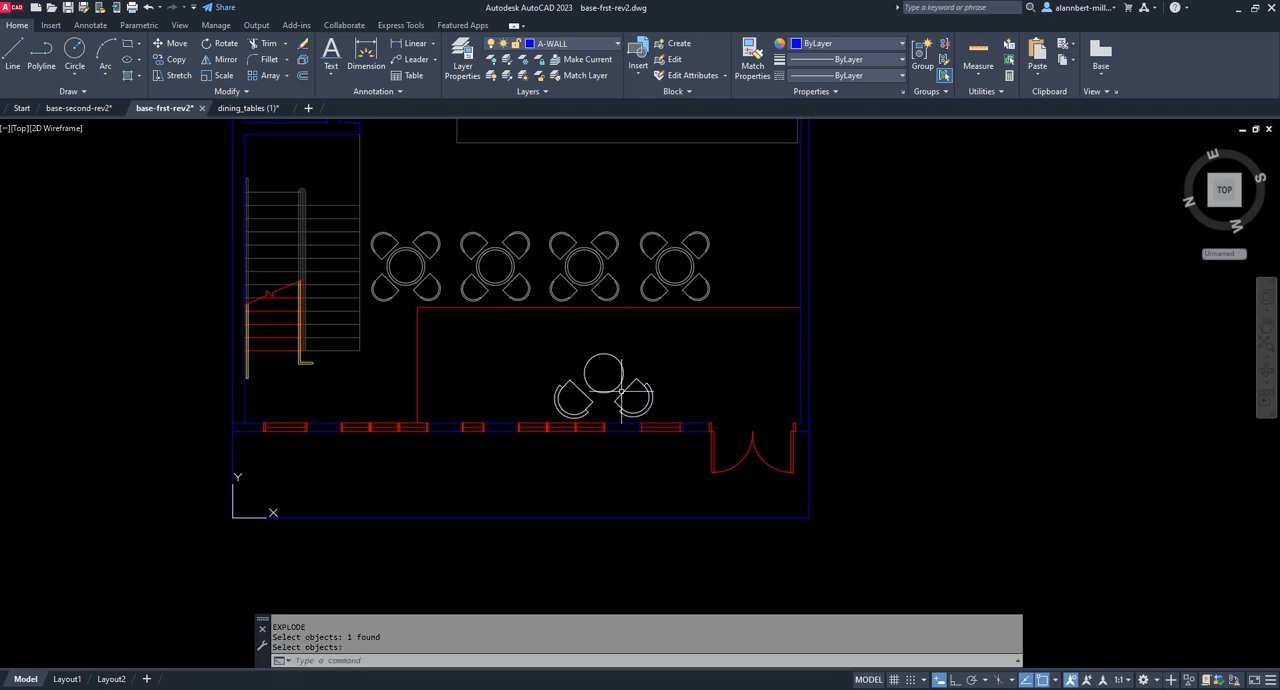
# Assign the exploded two-seat table and chair objects to the A-FURN layer and clear the selection.
pyautogui.click(532, 344)
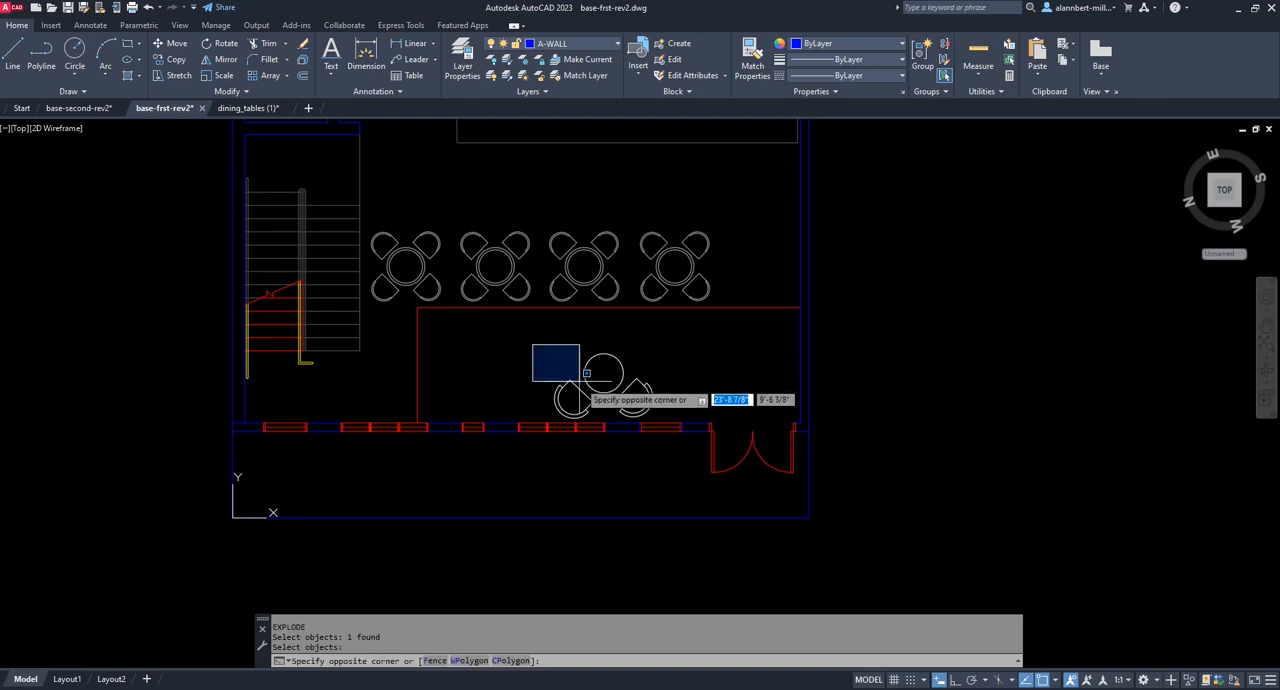
pyautogui.click(660, 419)
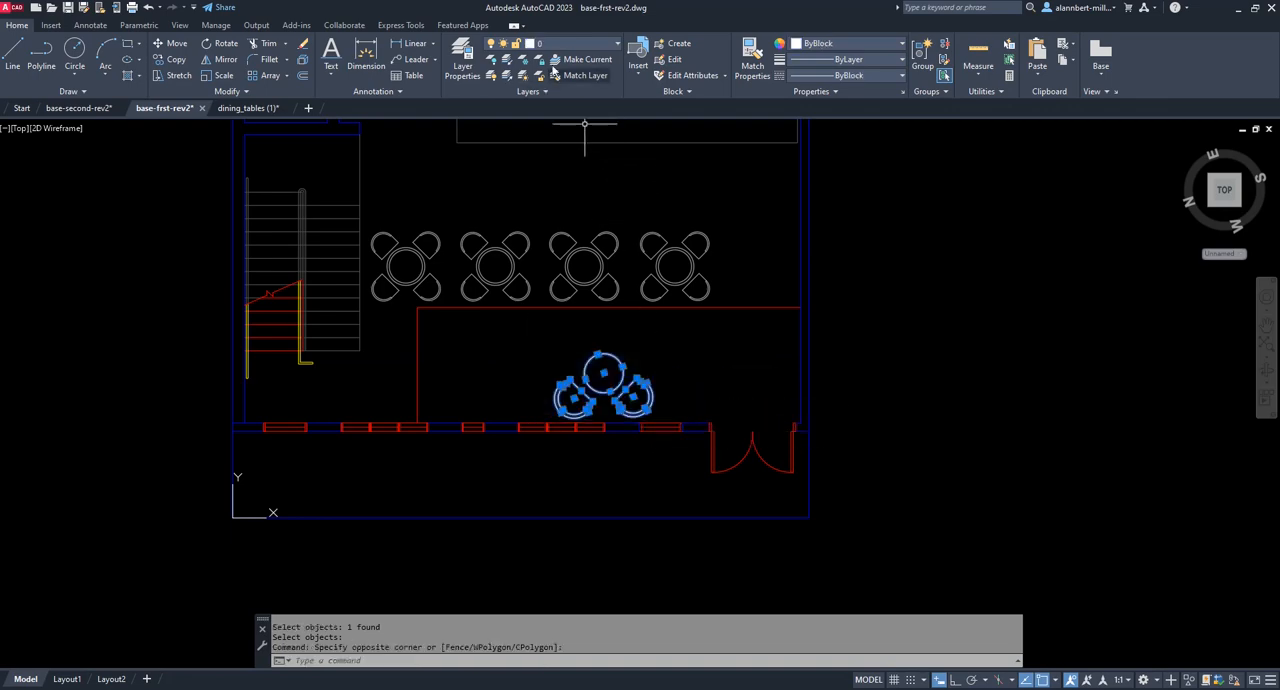
pyautogui.click(611, 46)
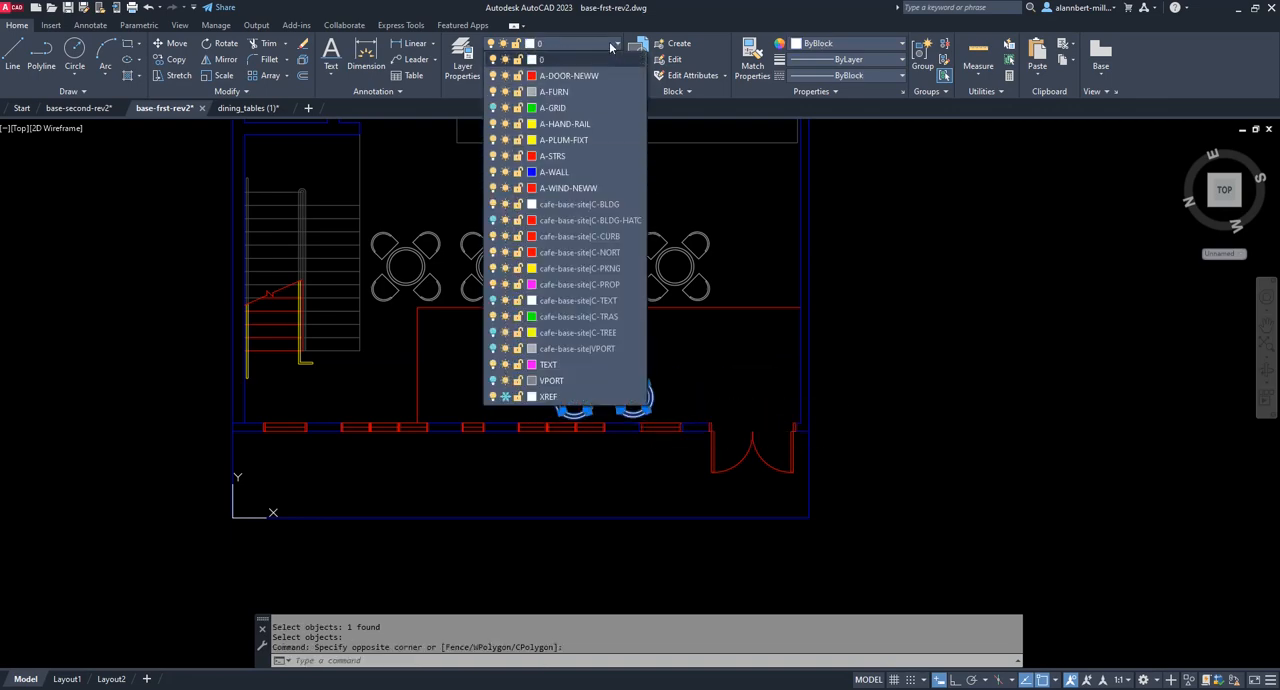
pyautogui.click(573, 91)
pyautogui.press('Escape')
pyautogui.press('Escape')
pyautogui.press('Escape')
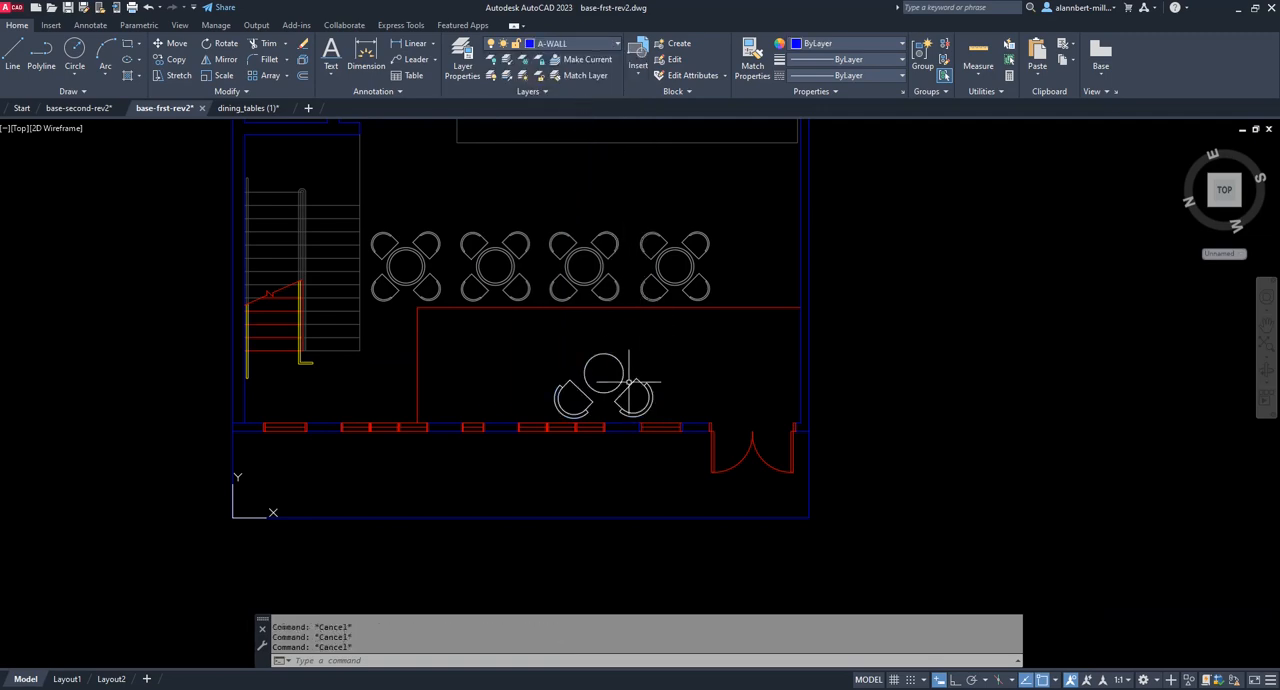
# Set the colour of the exploded two-seat table and chair objects to ByLayer and clear the selection.
pyautogui.scroll(5, 620, 400)
pyautogui.click(420, 276)
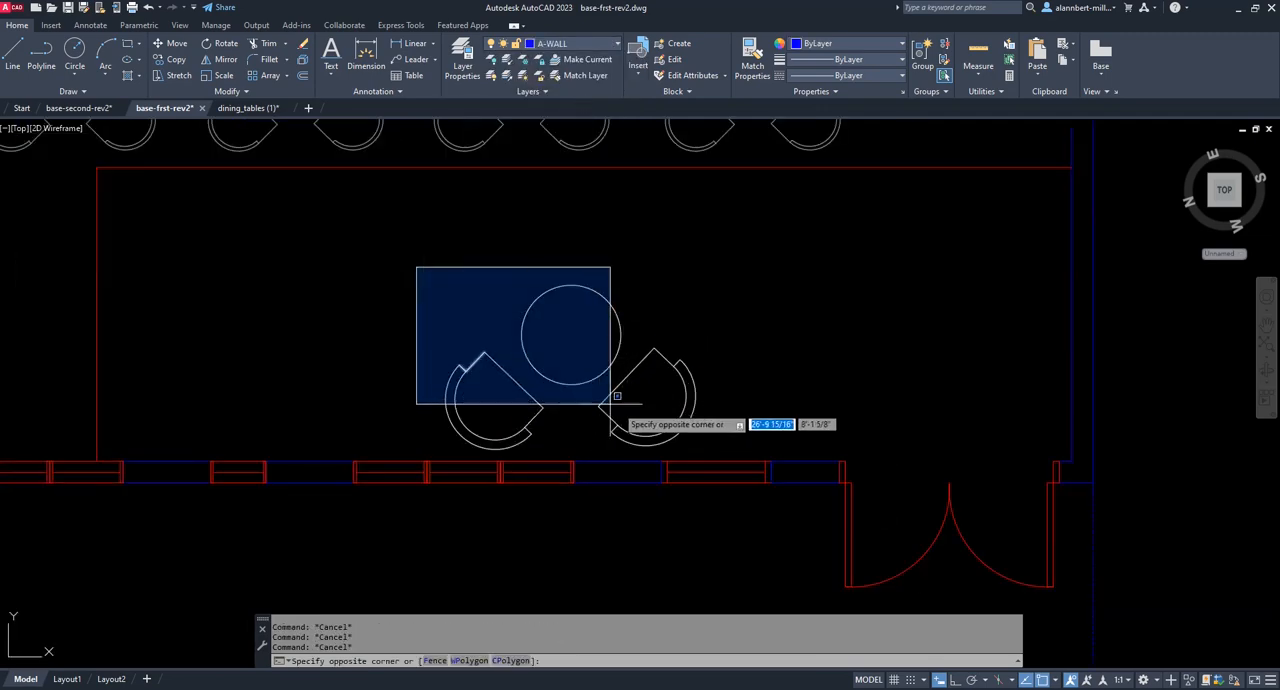
pyautogui.click(708, 452)
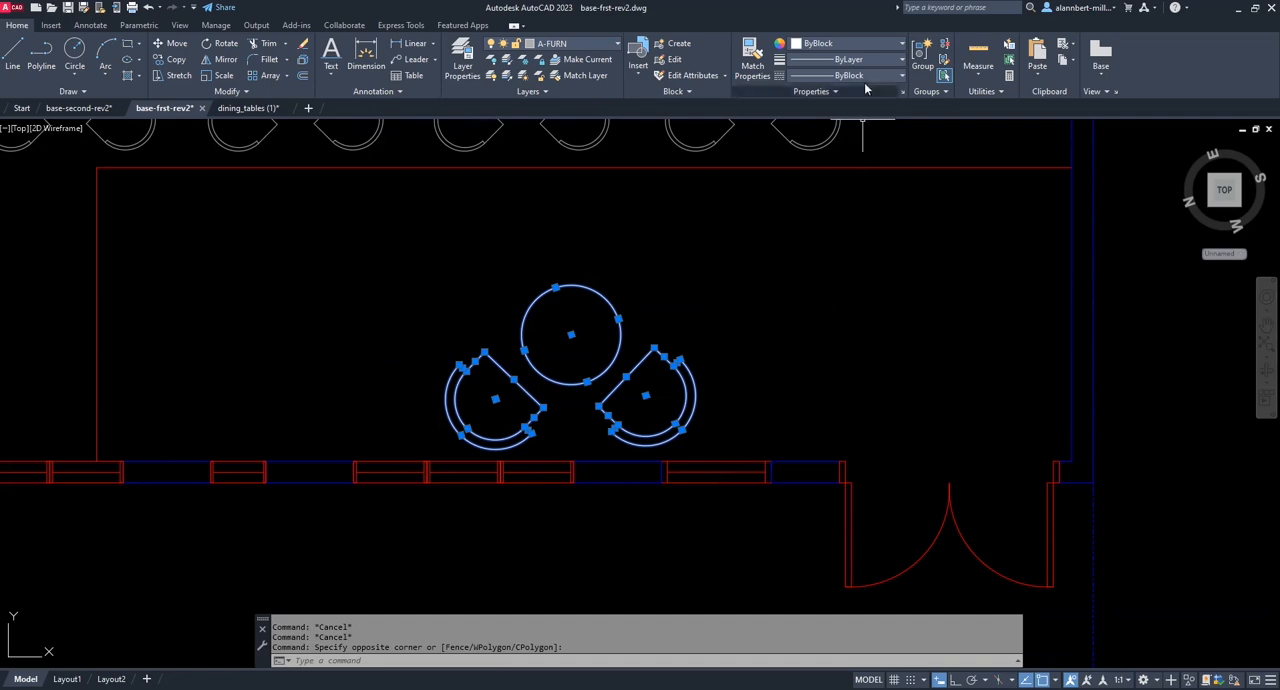
pyautogui.click(851, 46)
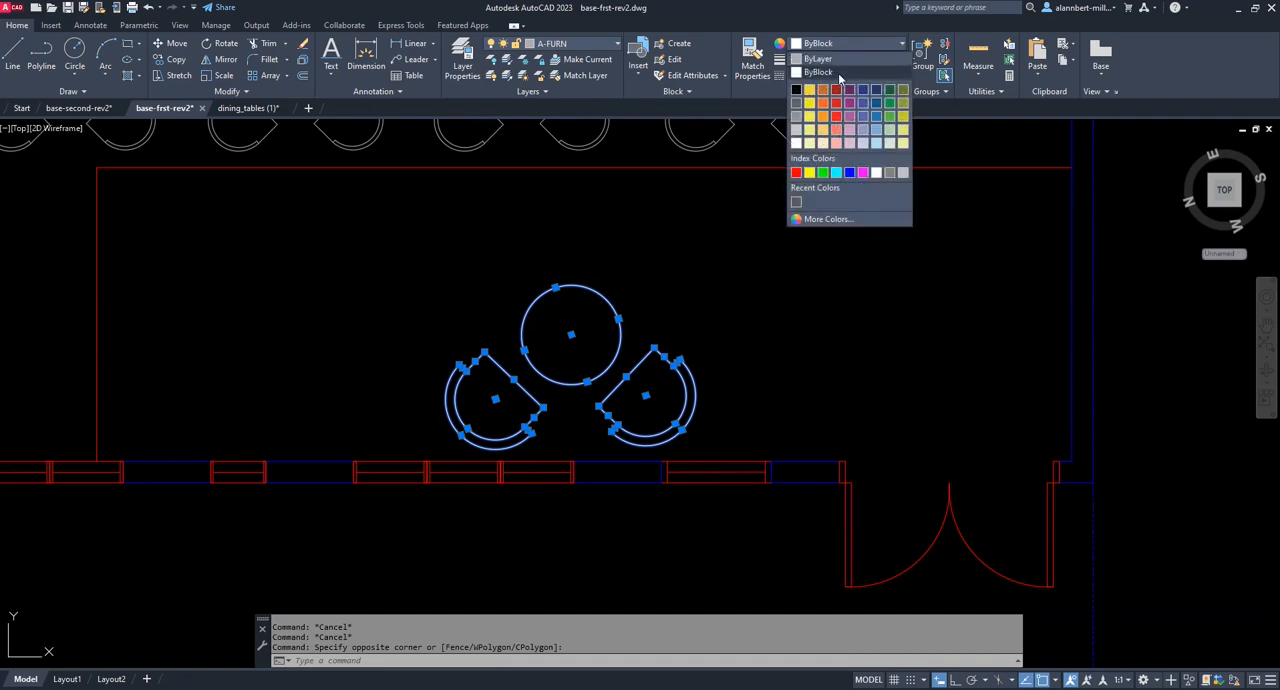
pyautogui.click(818, 53)
pyautogui.press('Escape')
pyautogui.press('Escape')
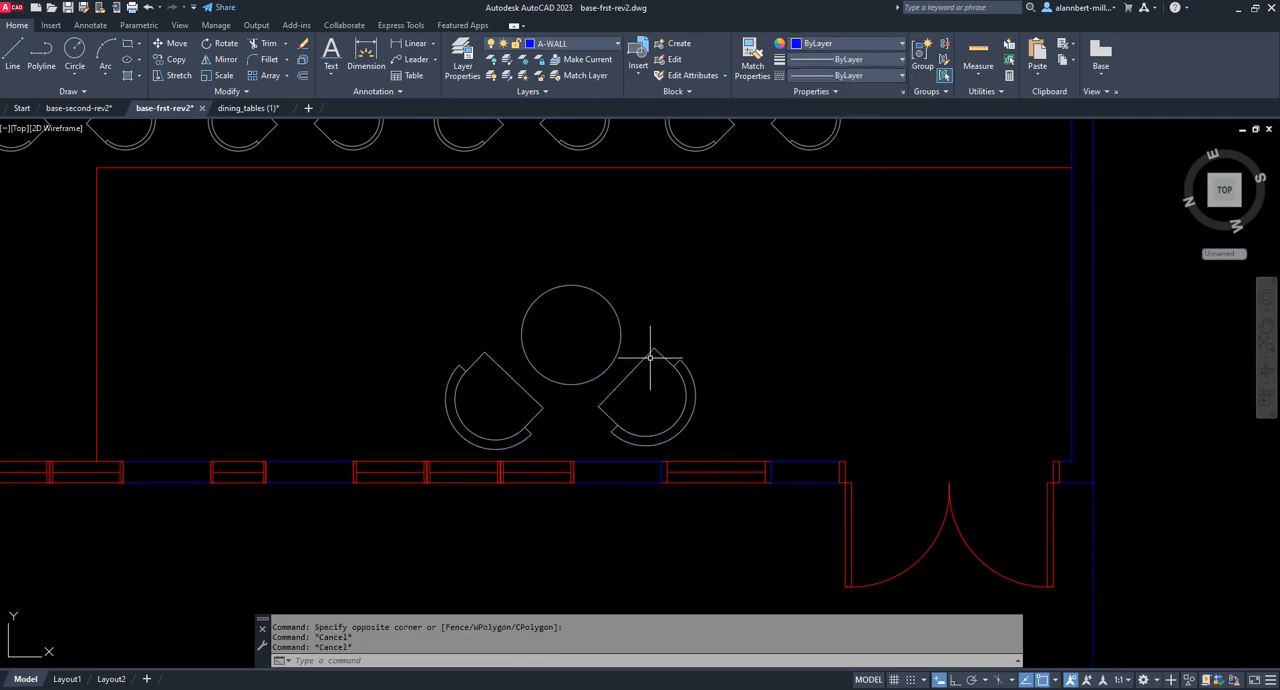
pyautogui.press('Escape')
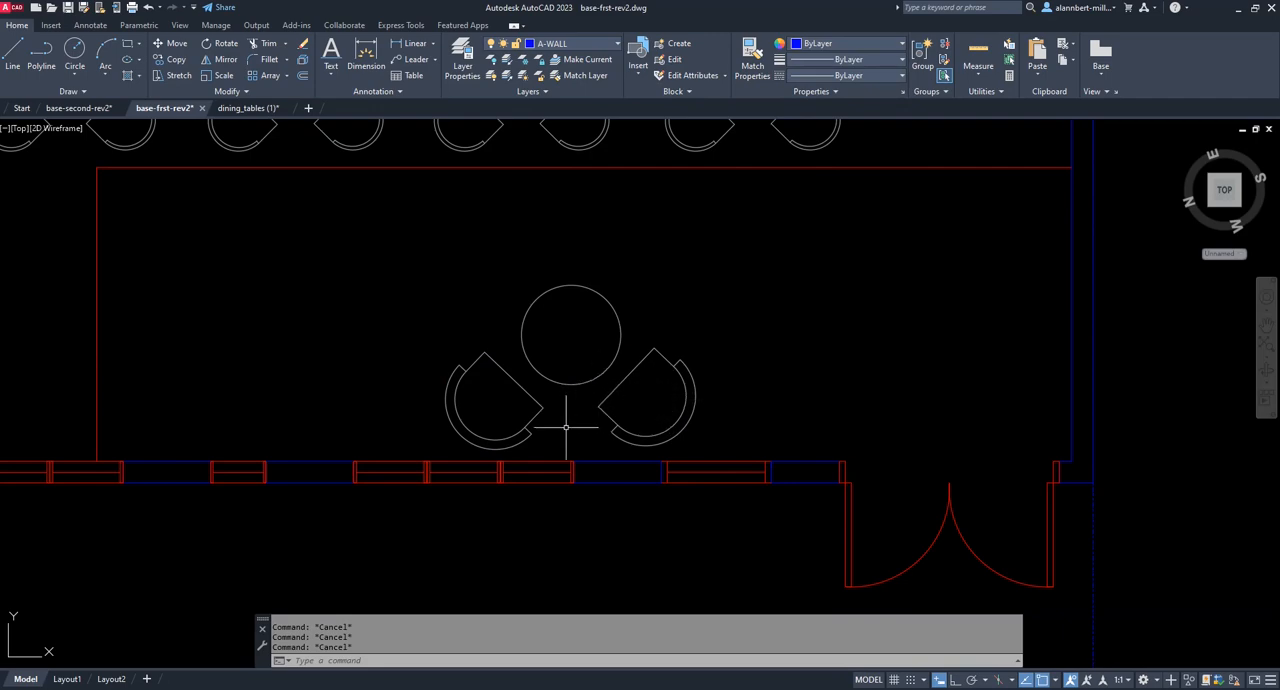
# Move the entrance-side chair horizontally away from the two-seat round table, with Ortho on.
pyautogui.press('Return')
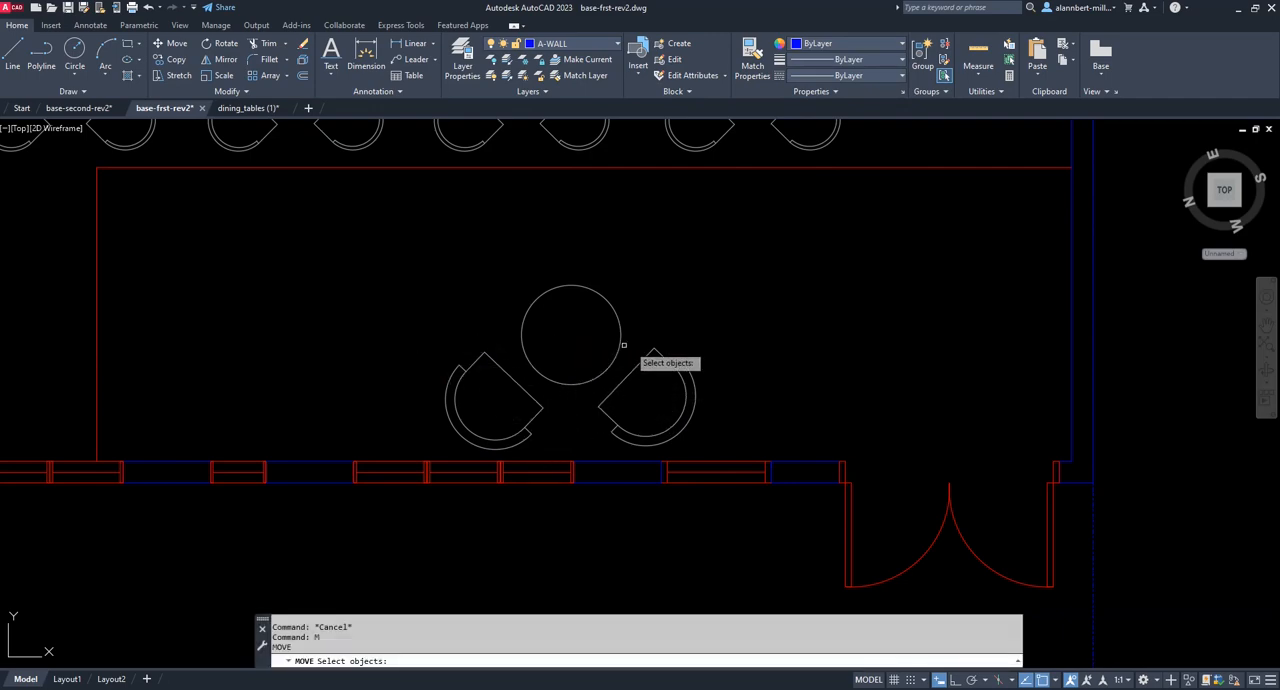
pyautogui.click(600, 449)
pyautogui.click(748, 302)
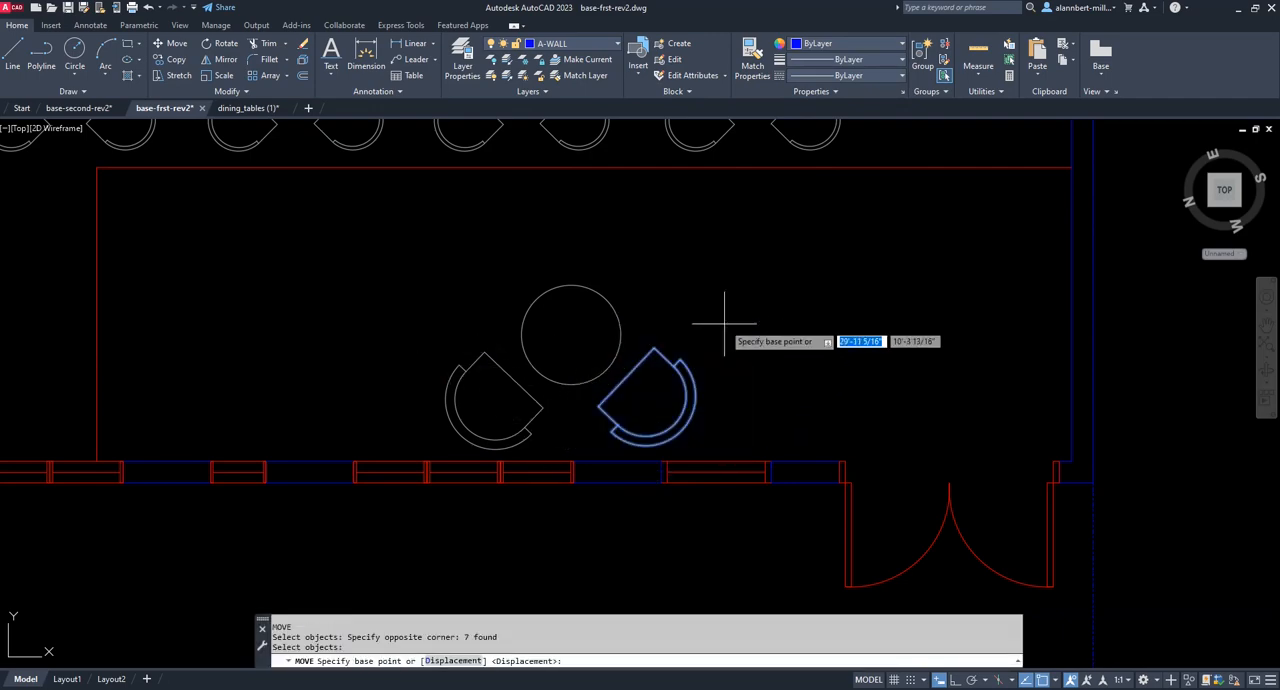
pyautogui.click(736, 310)
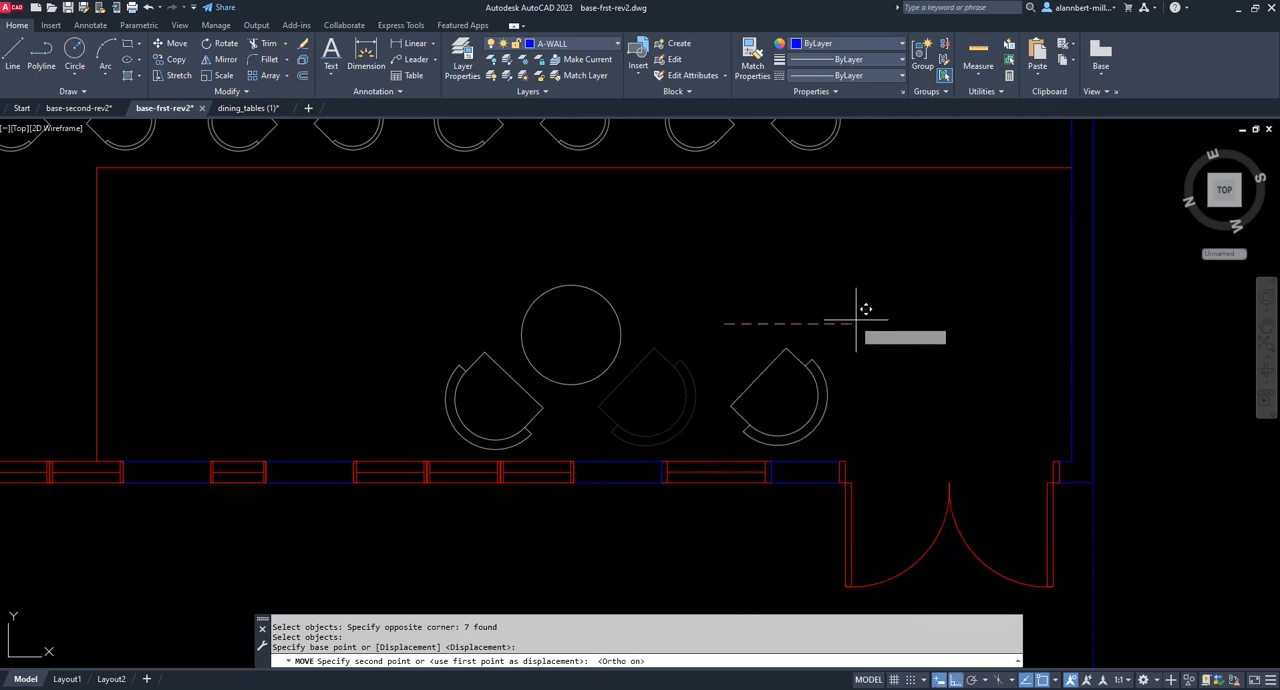
pyautogui.click(799, 323)
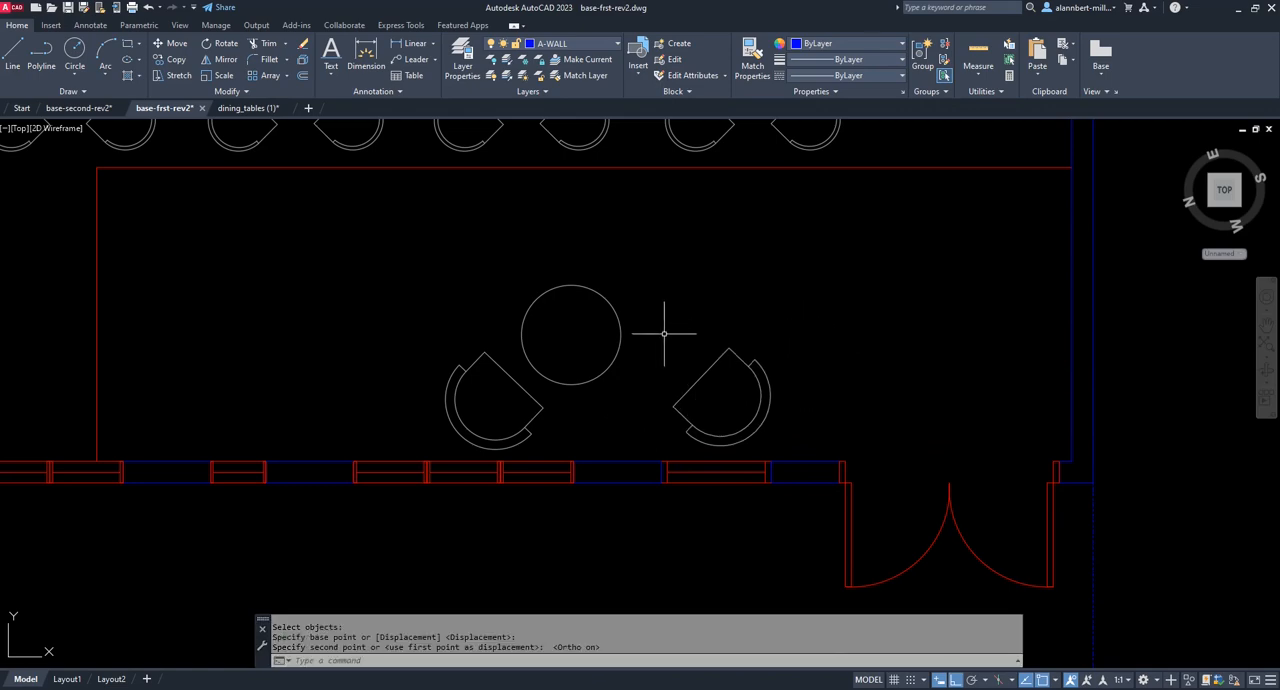
# Move the round table toward the front windows so it sits between its two chairs.
pyautogui.write('m')
pyautogui.press('Return')
pyautogui.click(610, 362)
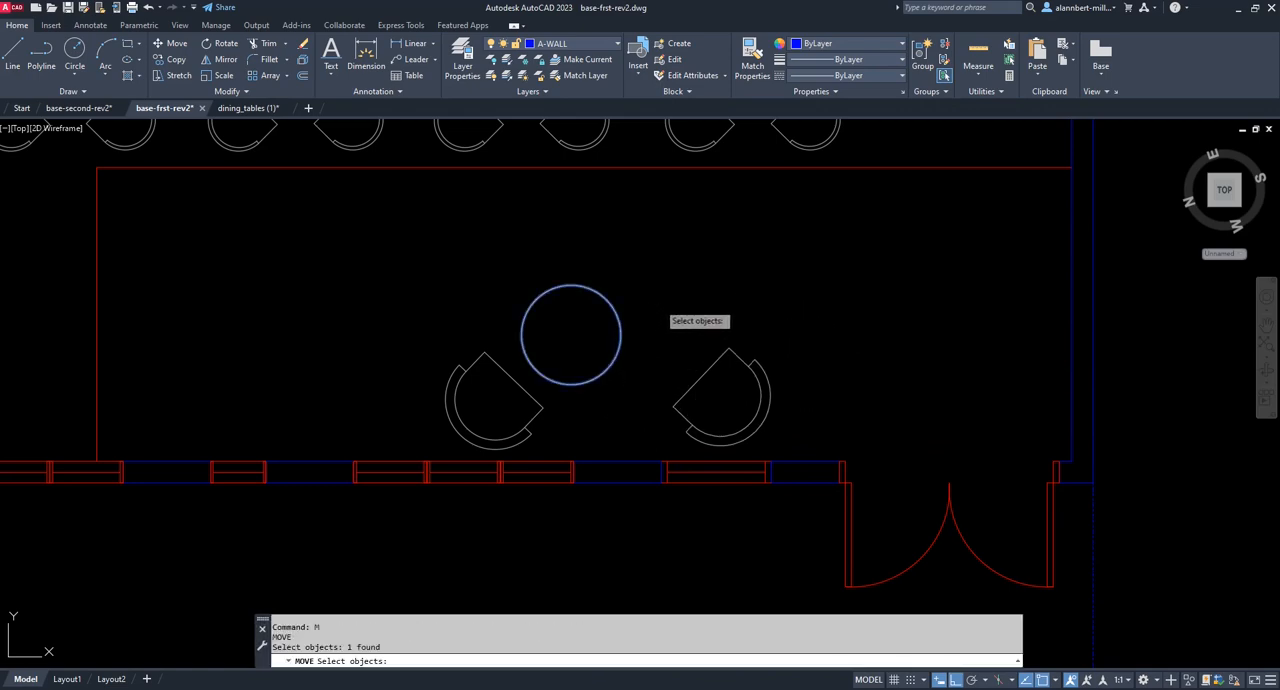
pyautogui.press('Return')
pyautogui.click(686, 275)
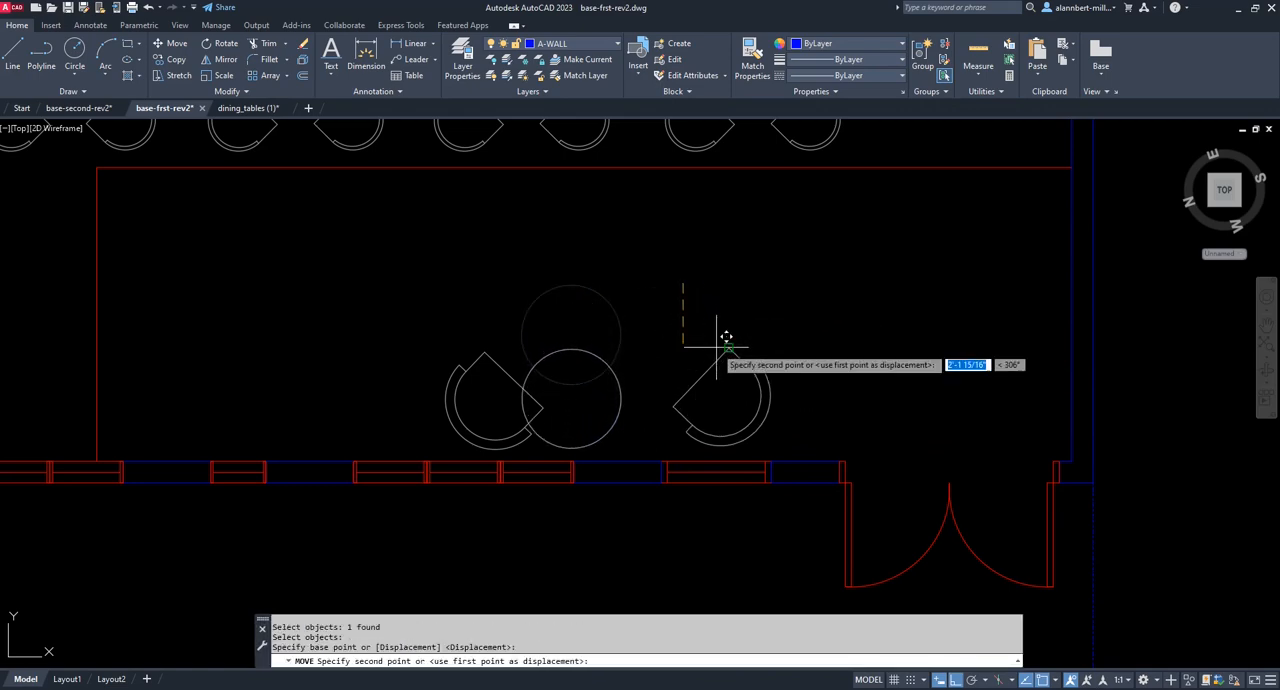
pyautogui.click(716, 348)
# Shift the round table horizontally about 7 inches toward the stair-side chair, leaving a small gap.
pyautogui.write('m')
pyautogui.press('Return')
pyautogui.click(582, 365)
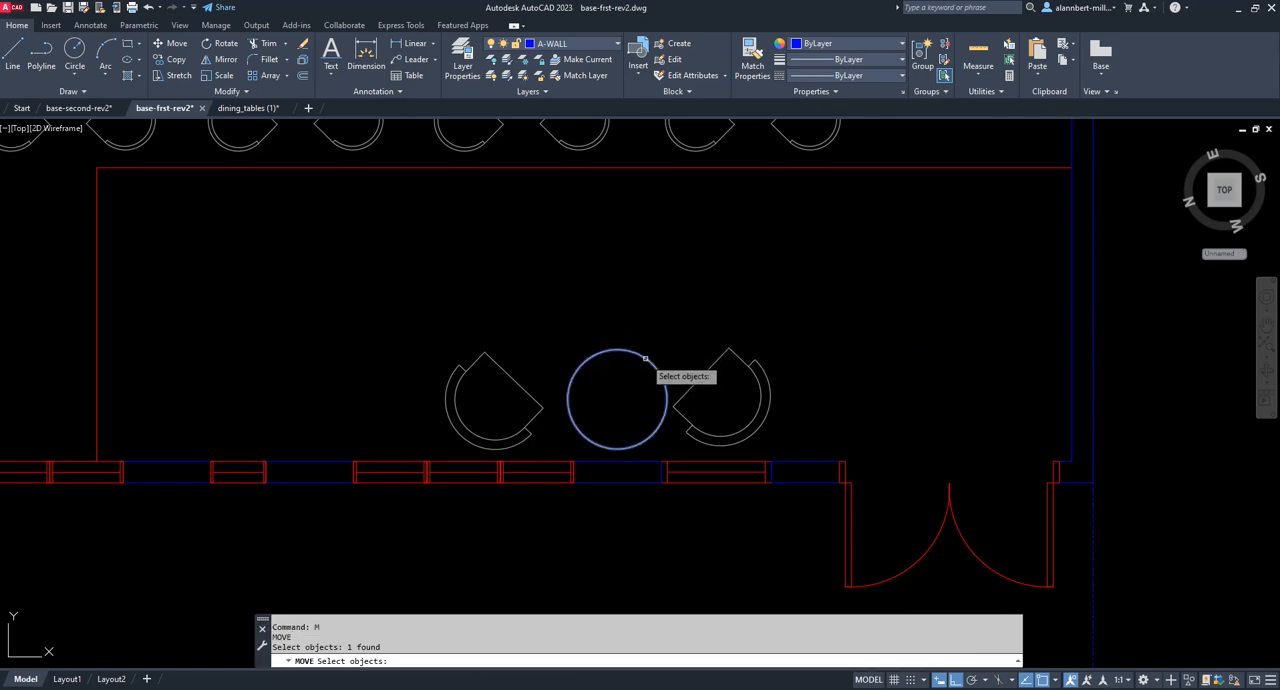
pyautogui.press('Return')
pyautogui.click(695, 284)
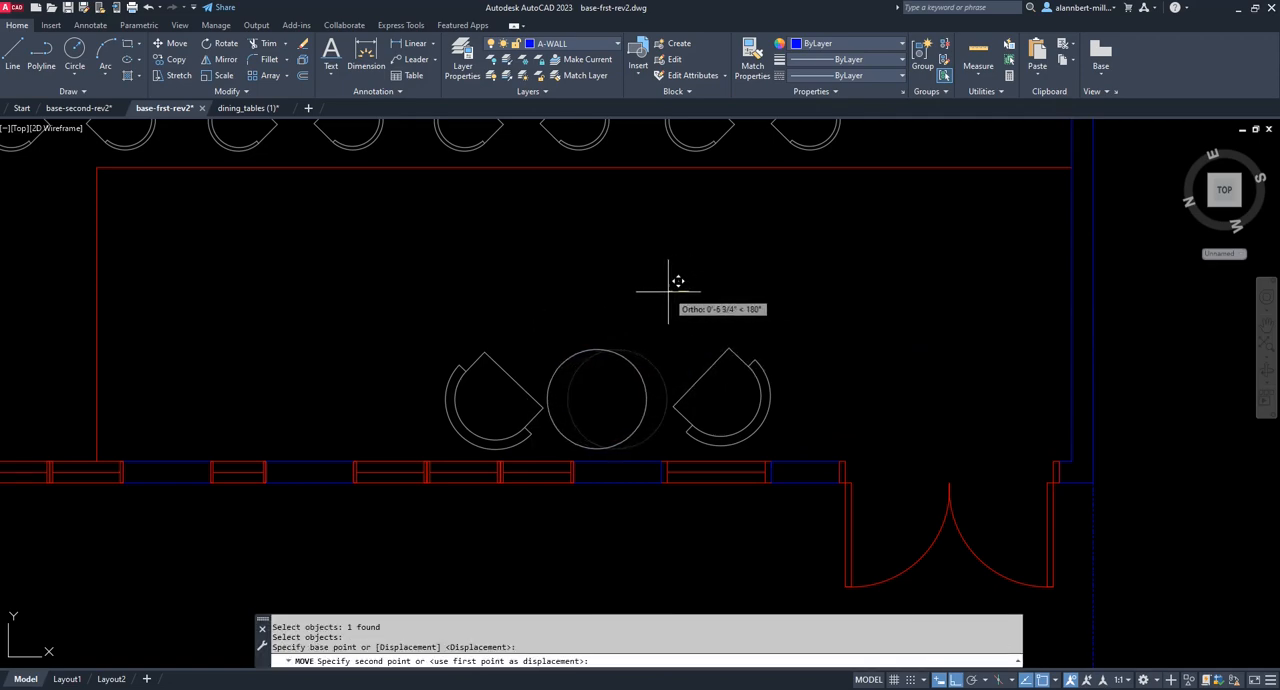
pyautogui.click(673, 297)
# Move the entrance-side chair horizontally back toward the round table, matching the other chair's small gap.
pyautogui.write('m')
pyautogui.press('Return')
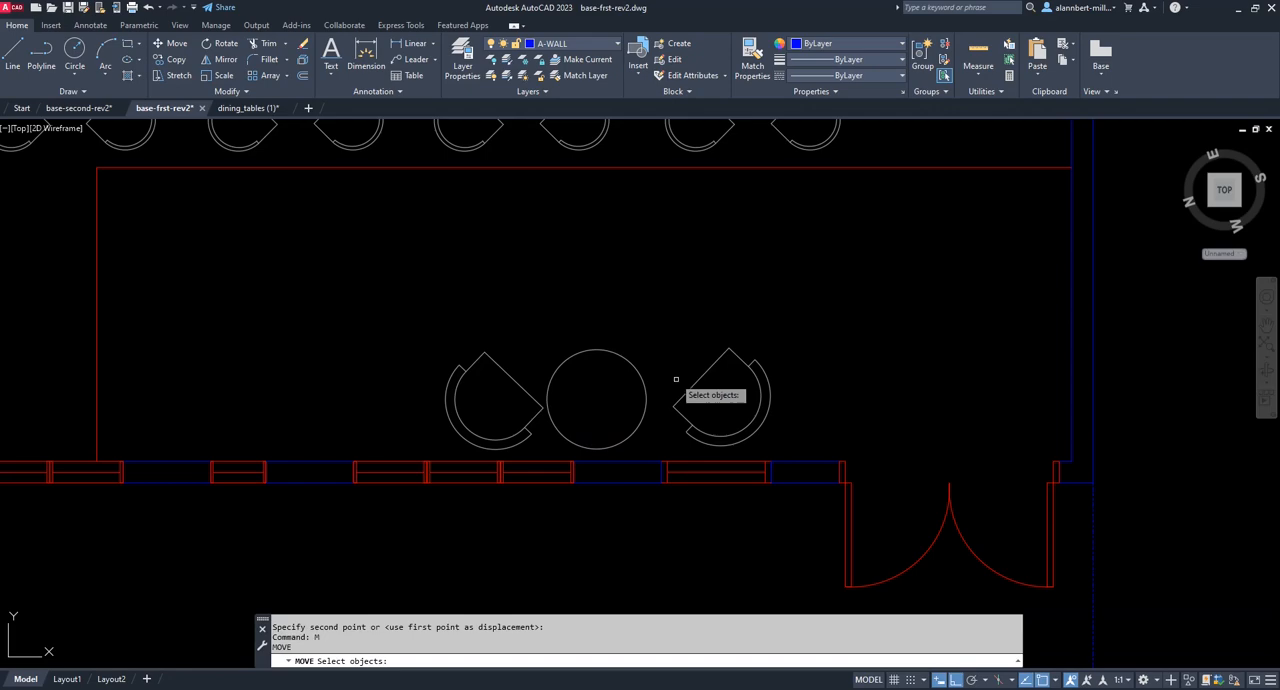
pyautogui.click(657, 322)
pyautogui.click(781, 455)
pyautogui.press('Return')
pyautogui.click(836, 400)
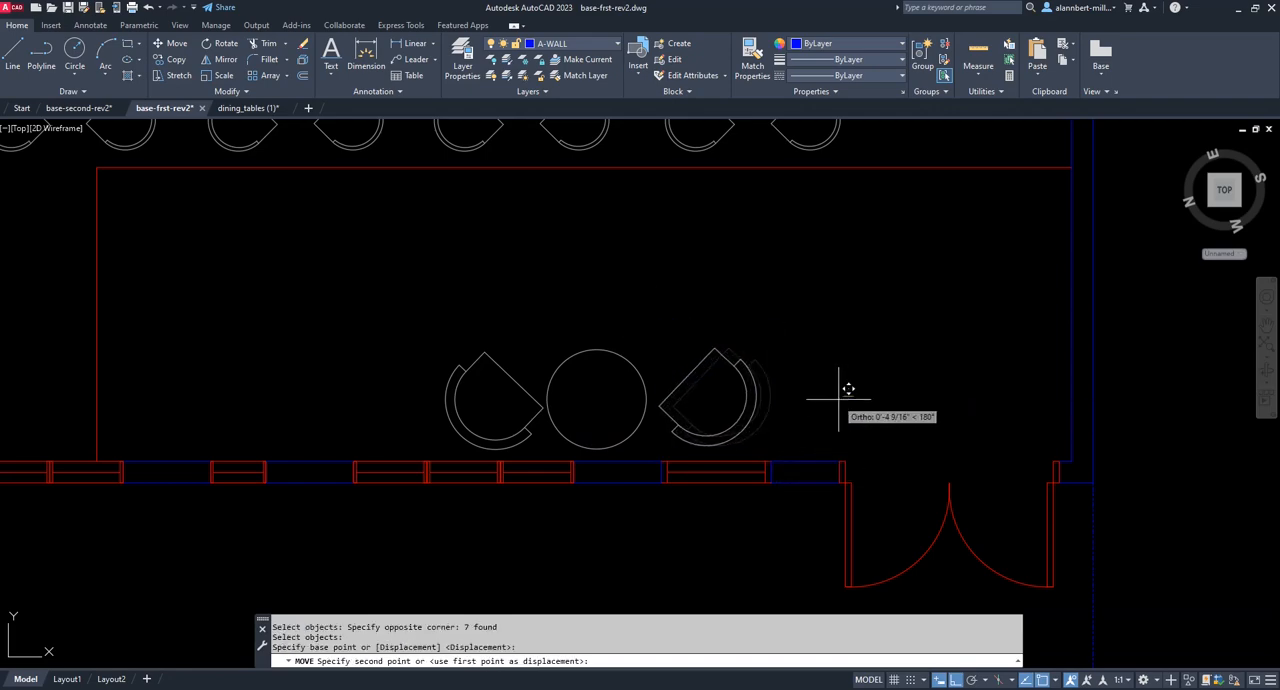
pyautogui.click(818, 403)
# Move the whole two-seat table set a short distance horizontally toward the entrance doors.
pyautogui.write('m')
pyautogui.press('Return')
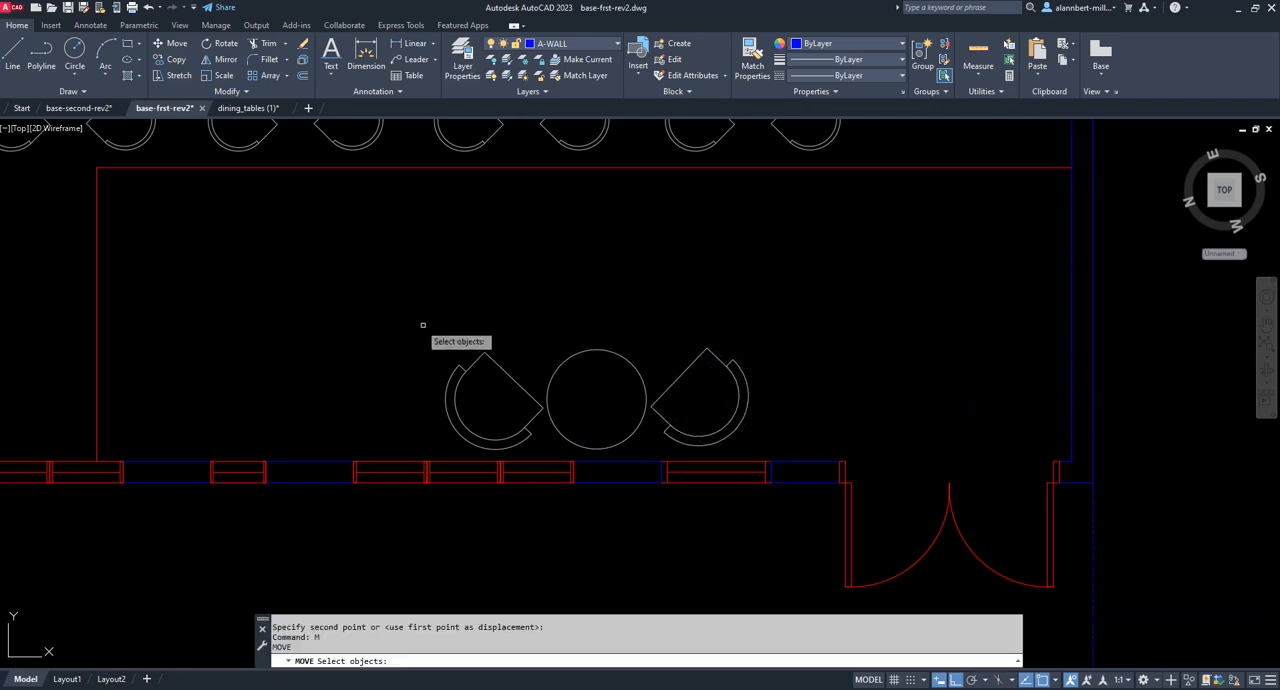
pyautogui.click(400, 322)
pyautogui.click(780, 445)
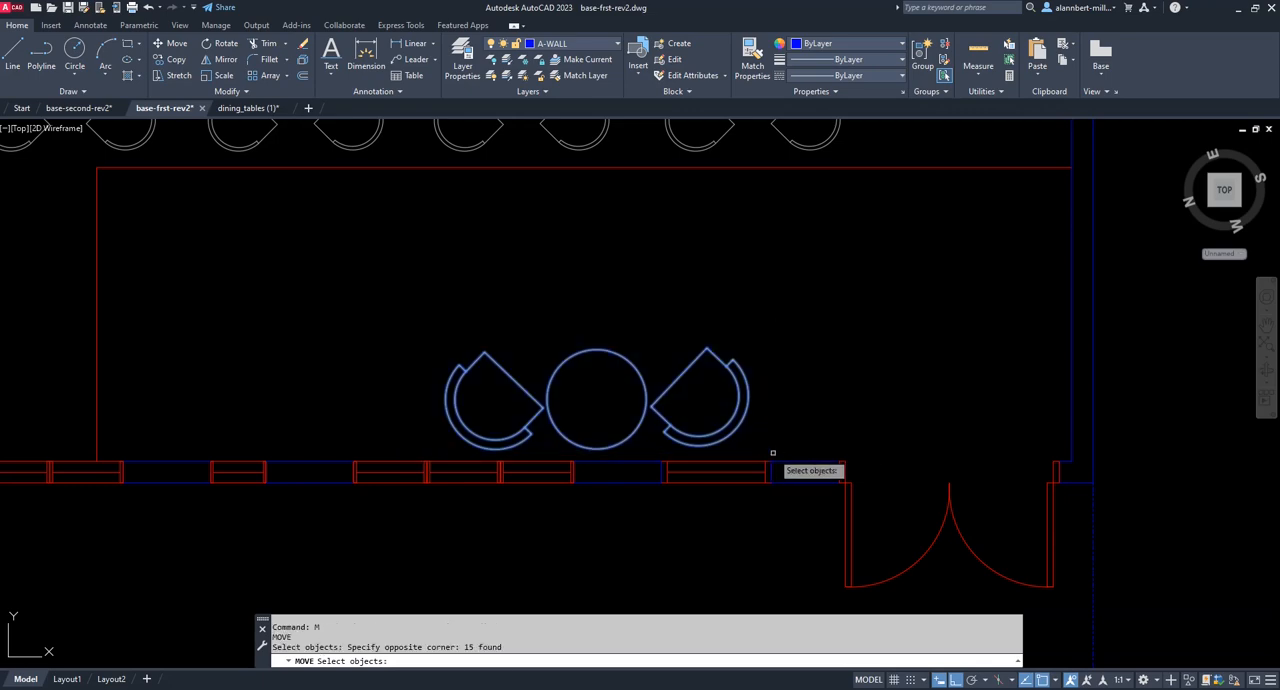
pyautogui.press('Return')
pyautogui.click(751, 312)
pyautogui.click(777, 322)
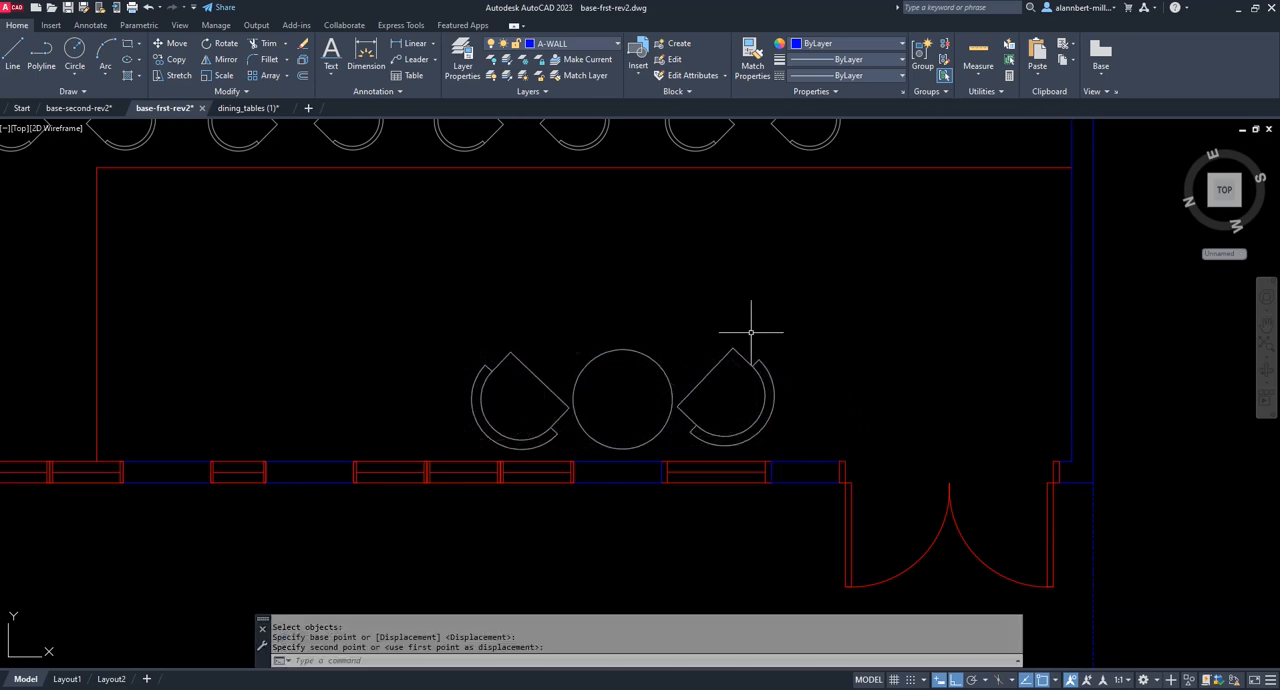
# Copy the two-seat table set horizontally about 9'-7" toward the stairs, along the front windows.
pyautogui.write('cp')
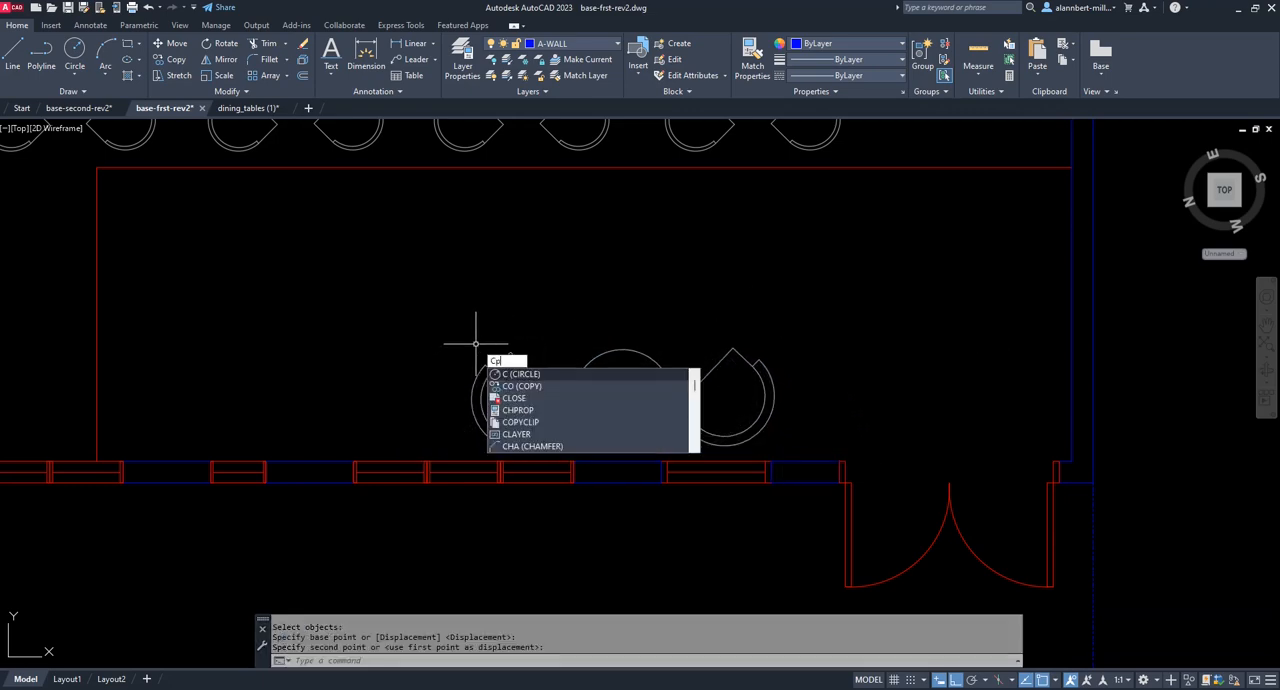
pyautogui.press('Return')
pyautogui.click(446, 323)
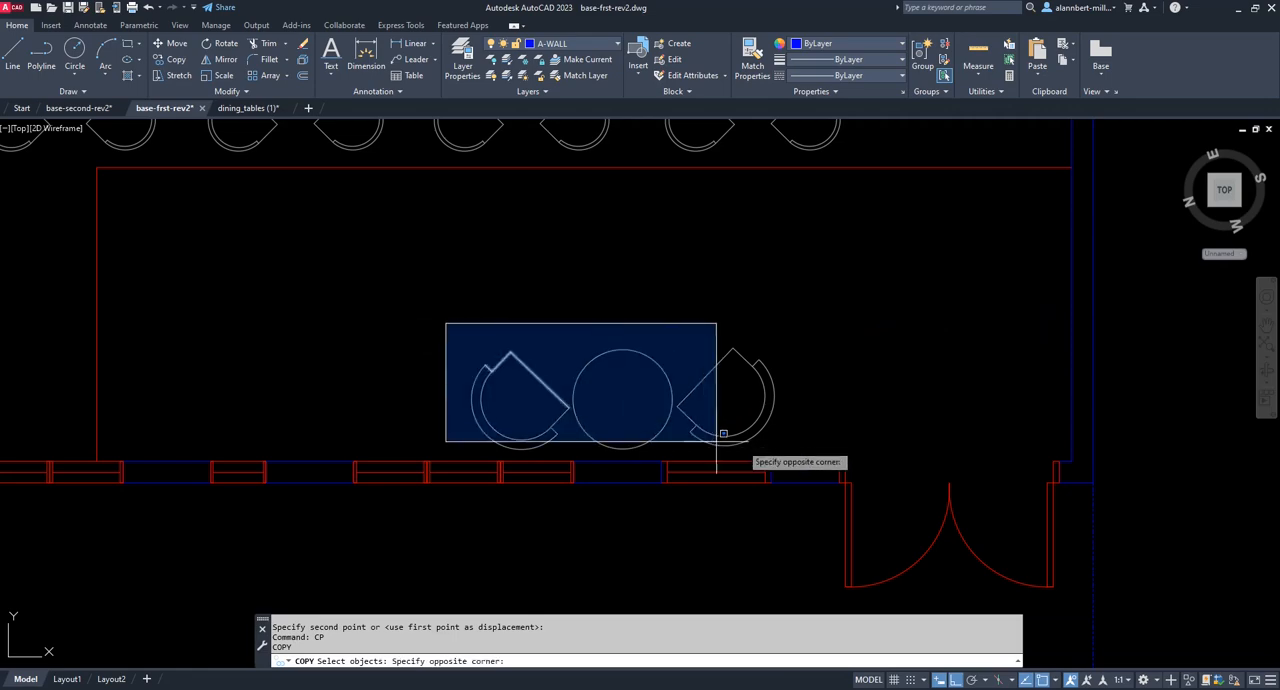
pyautogui.click(817, 449)
pyautogui.click(734, 282)
pyautogui.click(566, 290)
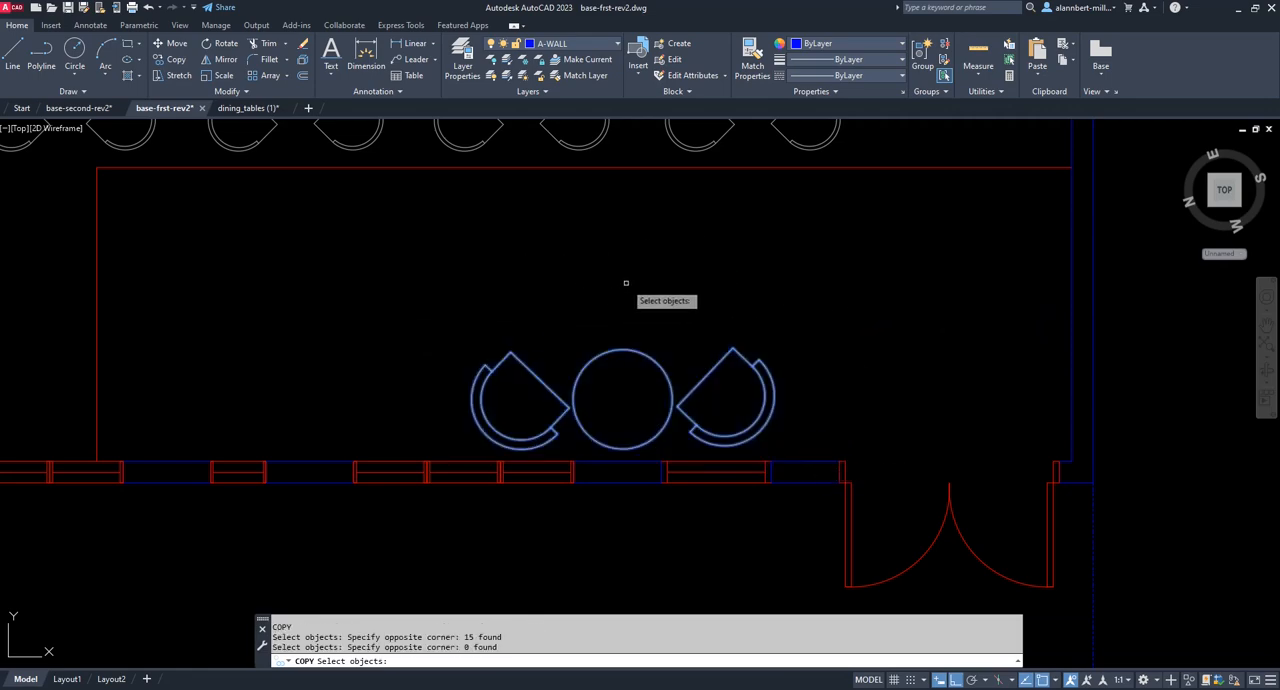
pyautogui.press('Return')
pyautogui.click(627, 283)
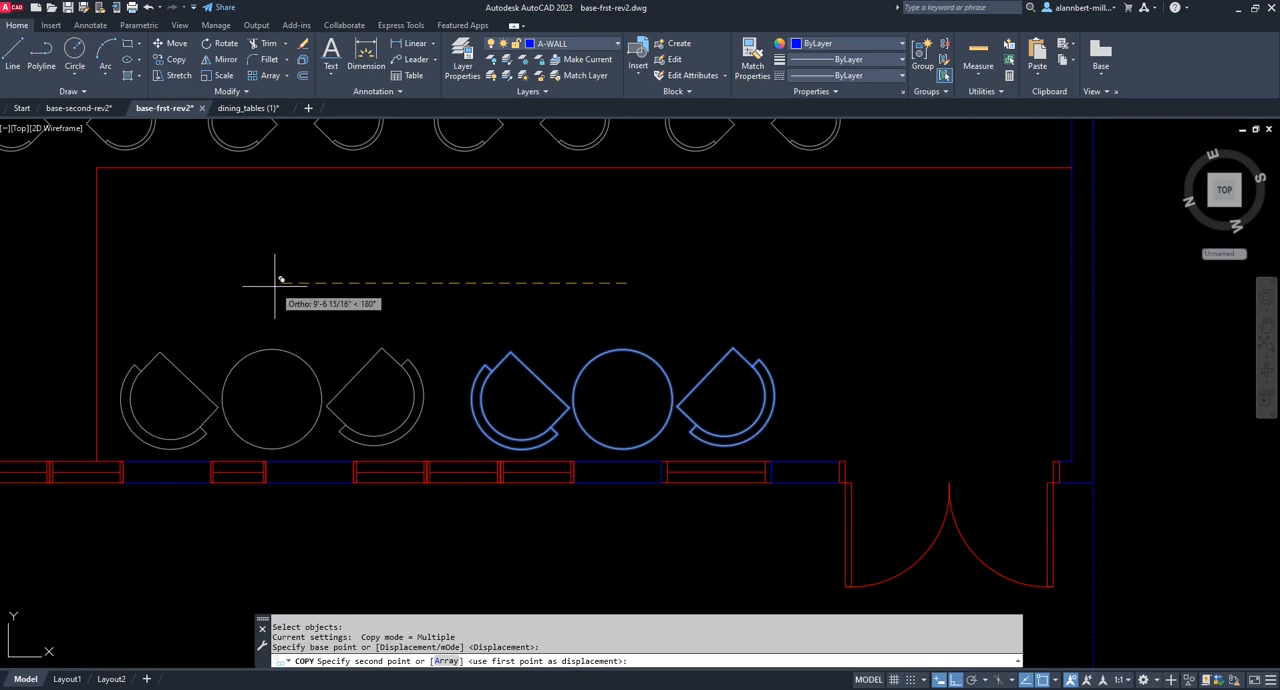
pyautogui.click(277, 283)
pyautogui.press('Escape')
# Move the row of four four-seat tables horizontally away from the stairs, toward the outer side wall.
pyautogui.scroll(-5, 592, 253)
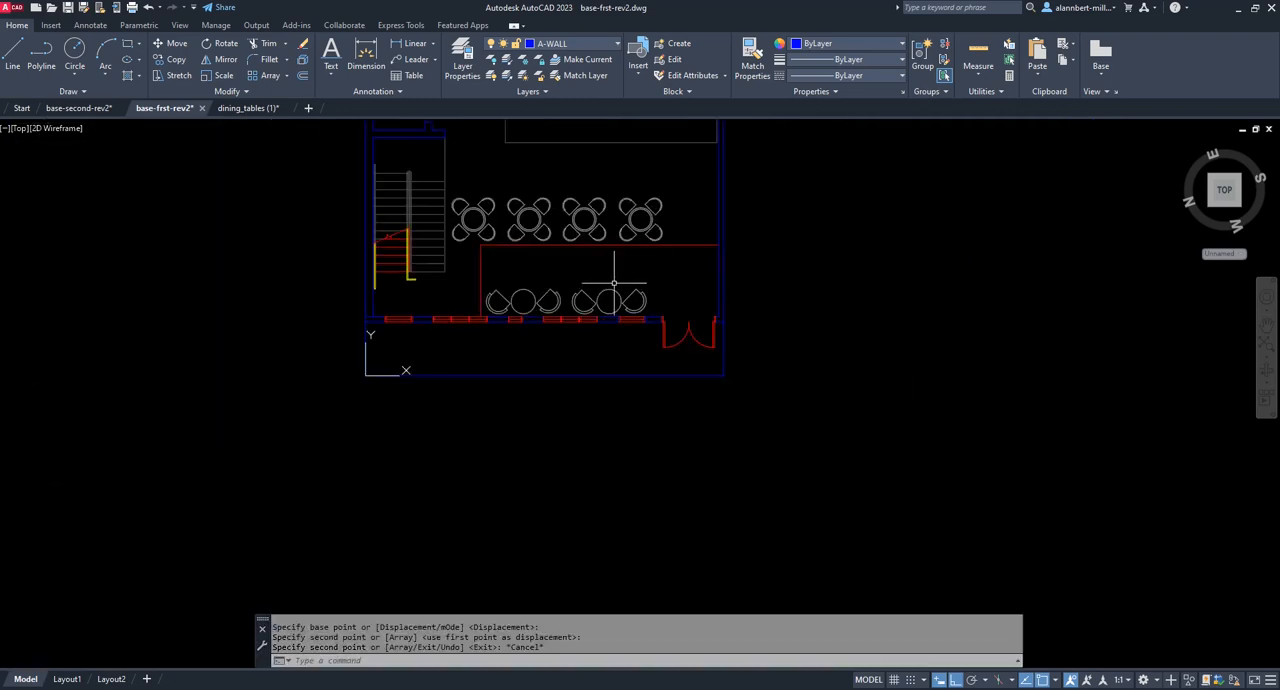
pyautogui.moveTo(620, 274)
pyautogui.mouseDown(button='middle')
pyautogui.moveTo(605, 406)
pyautogui.moveTo(566, 418)
pyautogui.mouseUp(button='middle')
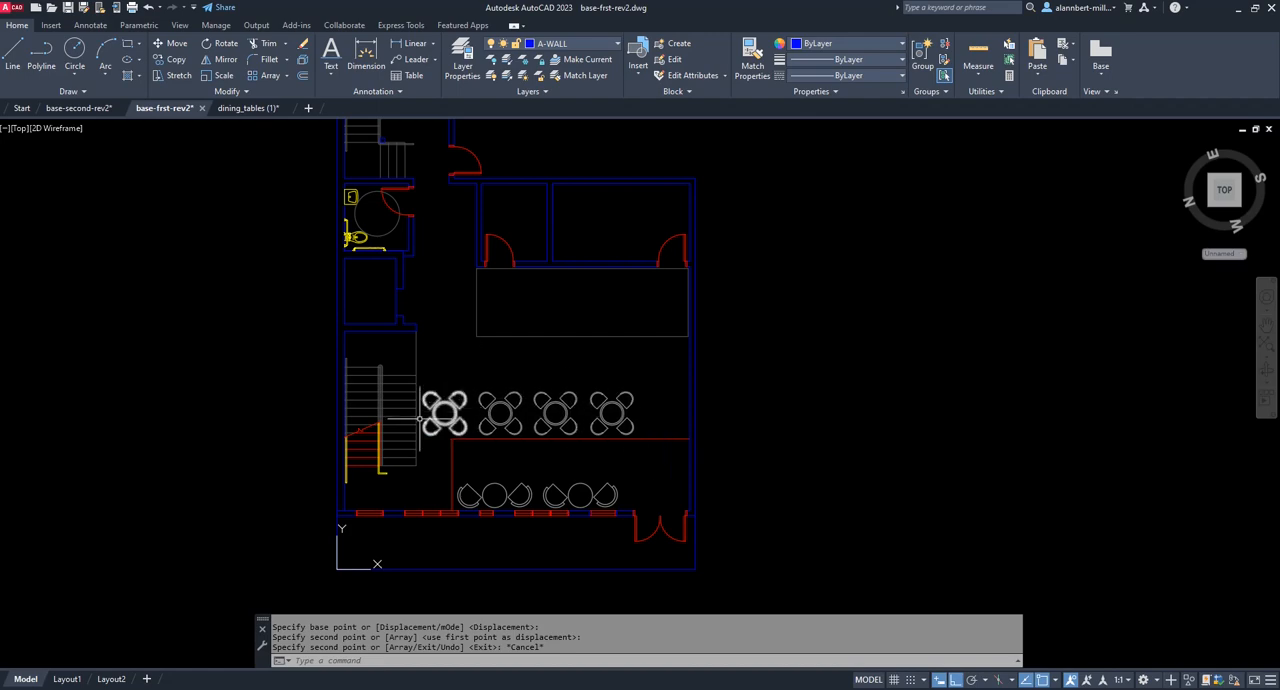
pyautogui.write('m')
pyautogui.press('Return')
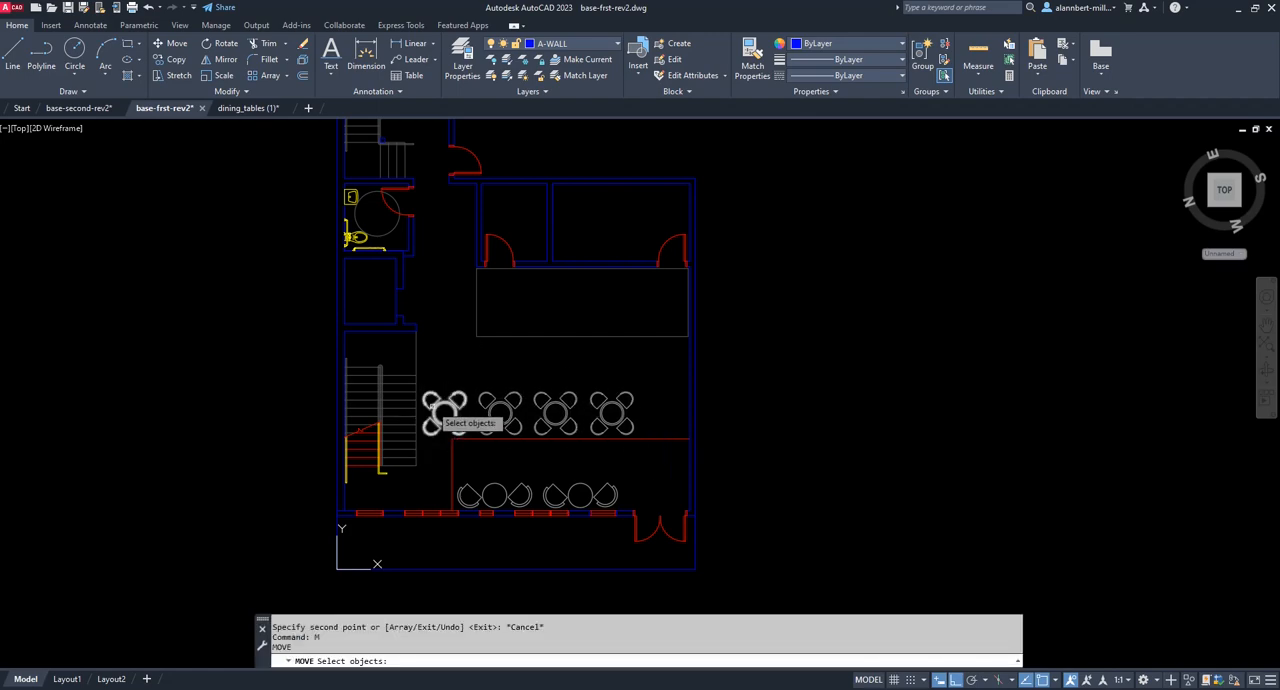
pyautogui.click(635, 379)
pyautogui.click(424, 436)
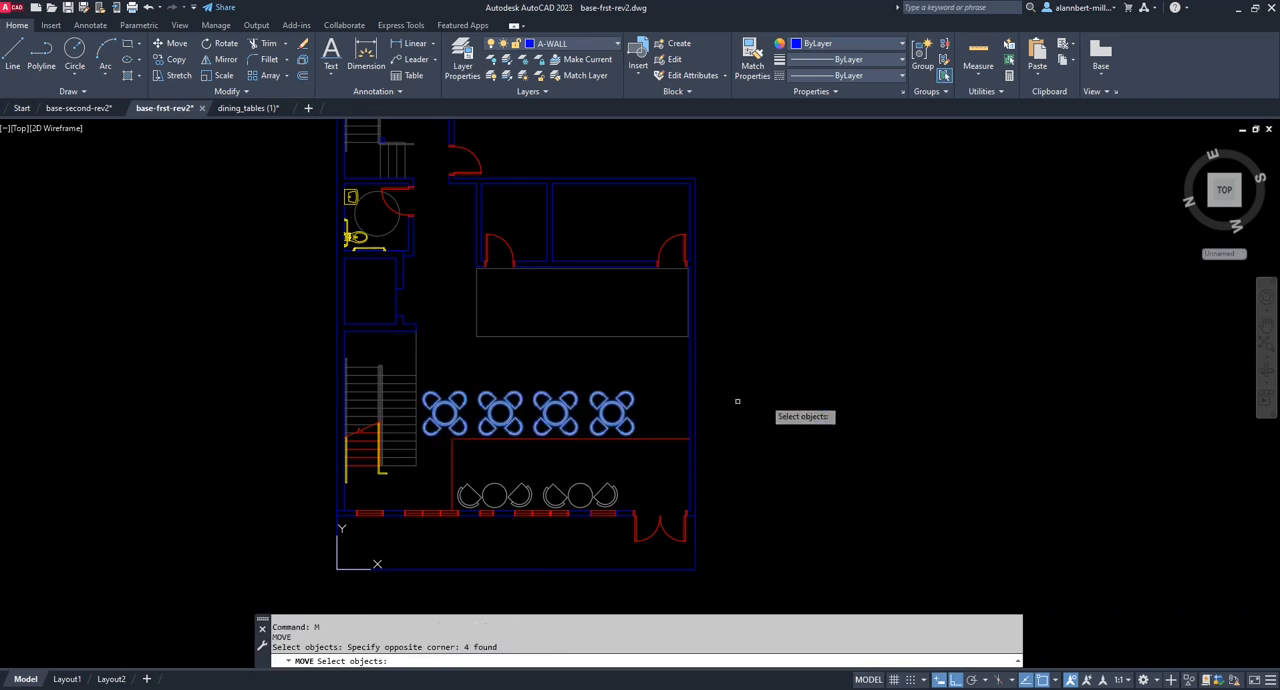
pyautogui.press('Return')
pyautogui.click(813, 397)
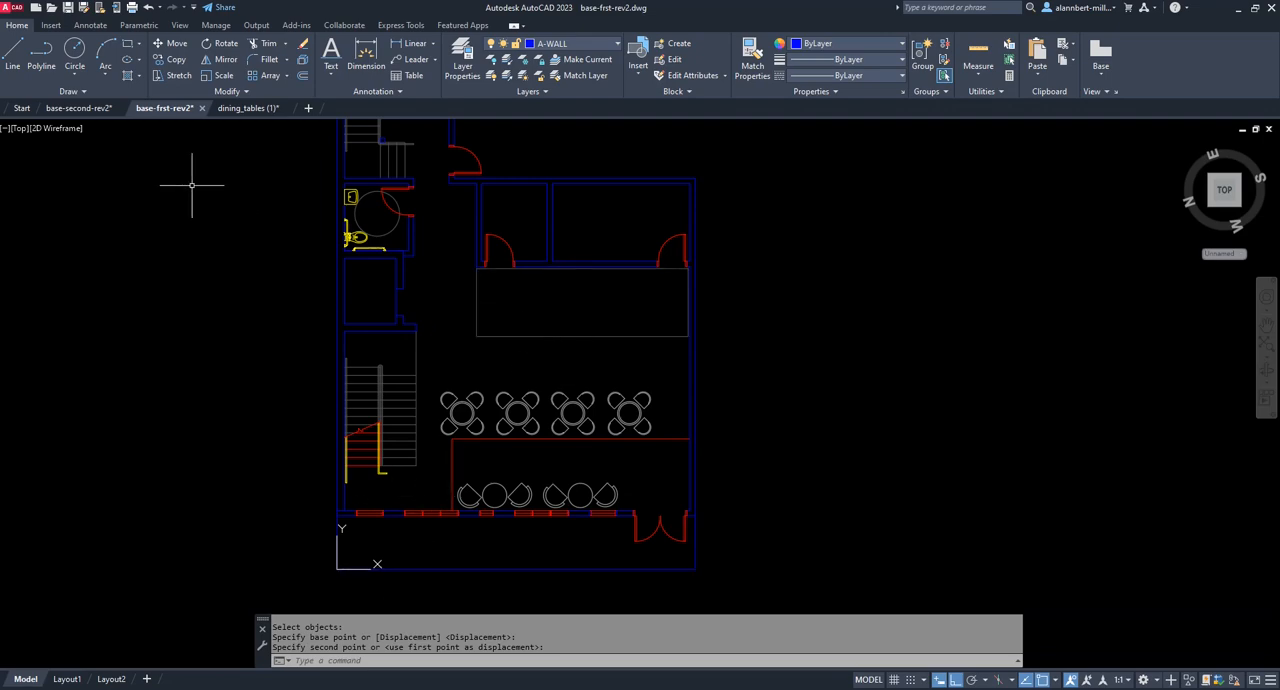
# Switch to the base-second-rev2 drawing and display its model space.
pyautogui.click(80, 108)
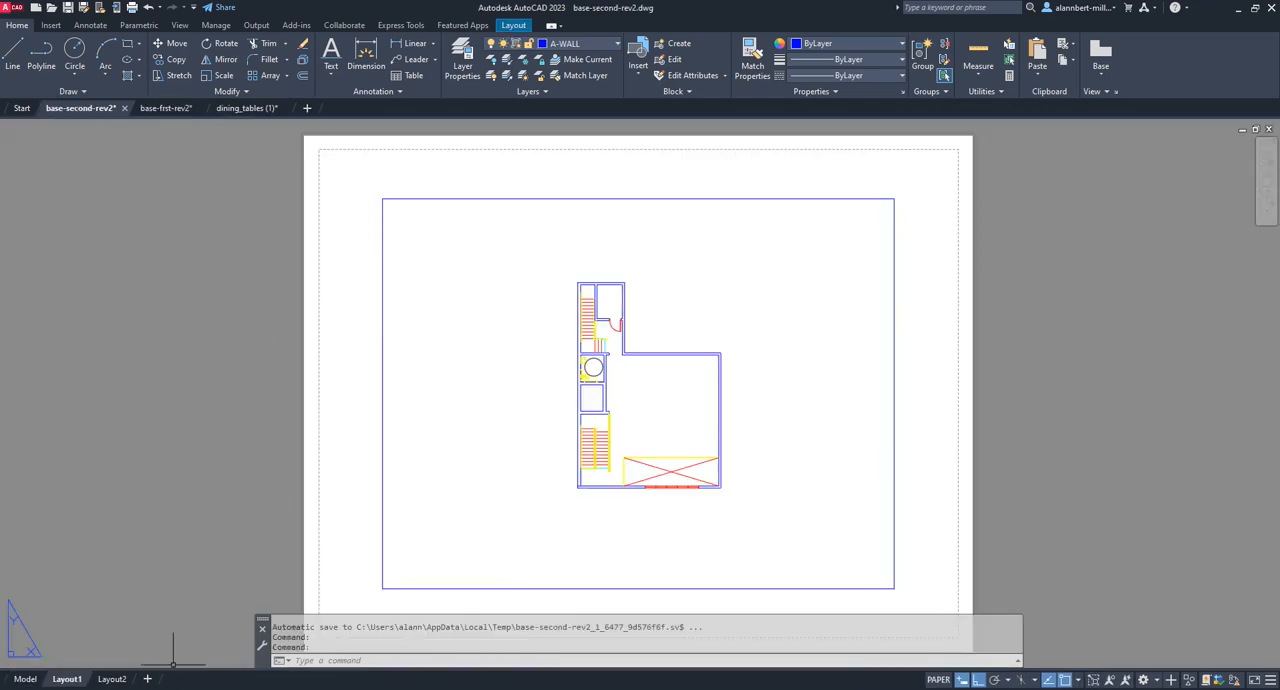
pyautogui.click(25, 679)
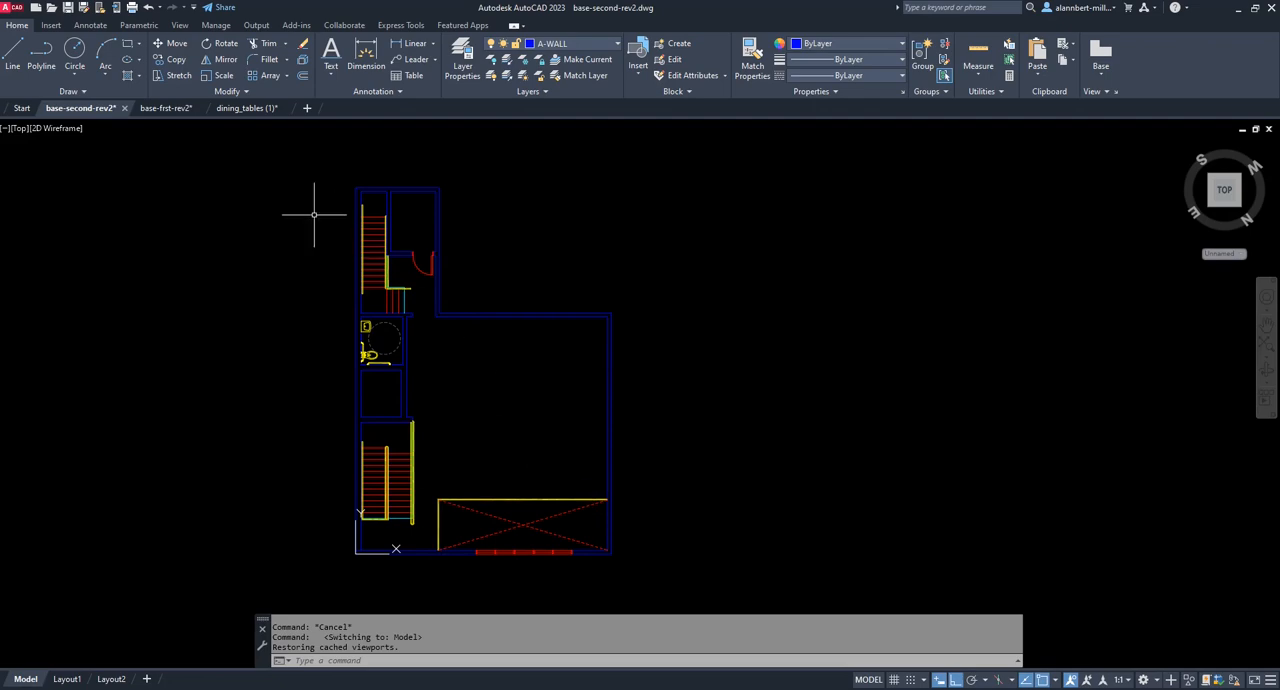
# Copy the four four-seat tables and both two-seat table sets from the base-frst-rev2 drawing to the clipboard.
pyautogui.click(168, 108)
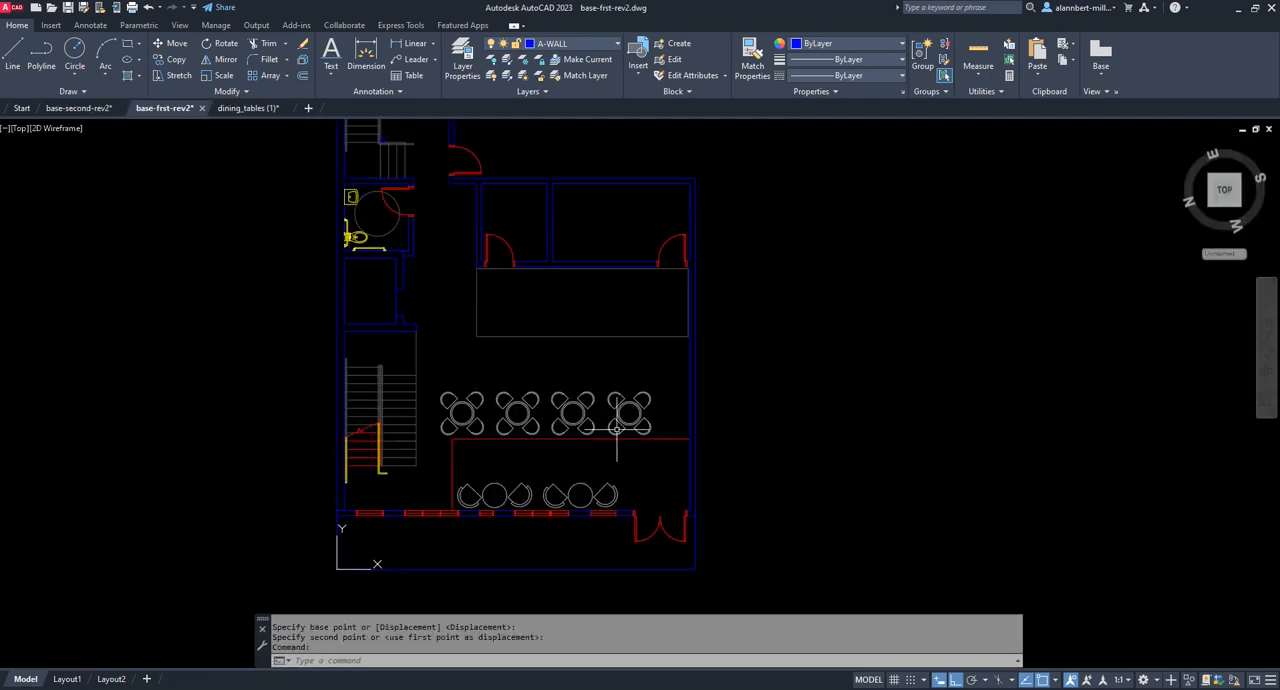
pyautogui.click(640, 383)
pyautogui.click(434, 425)
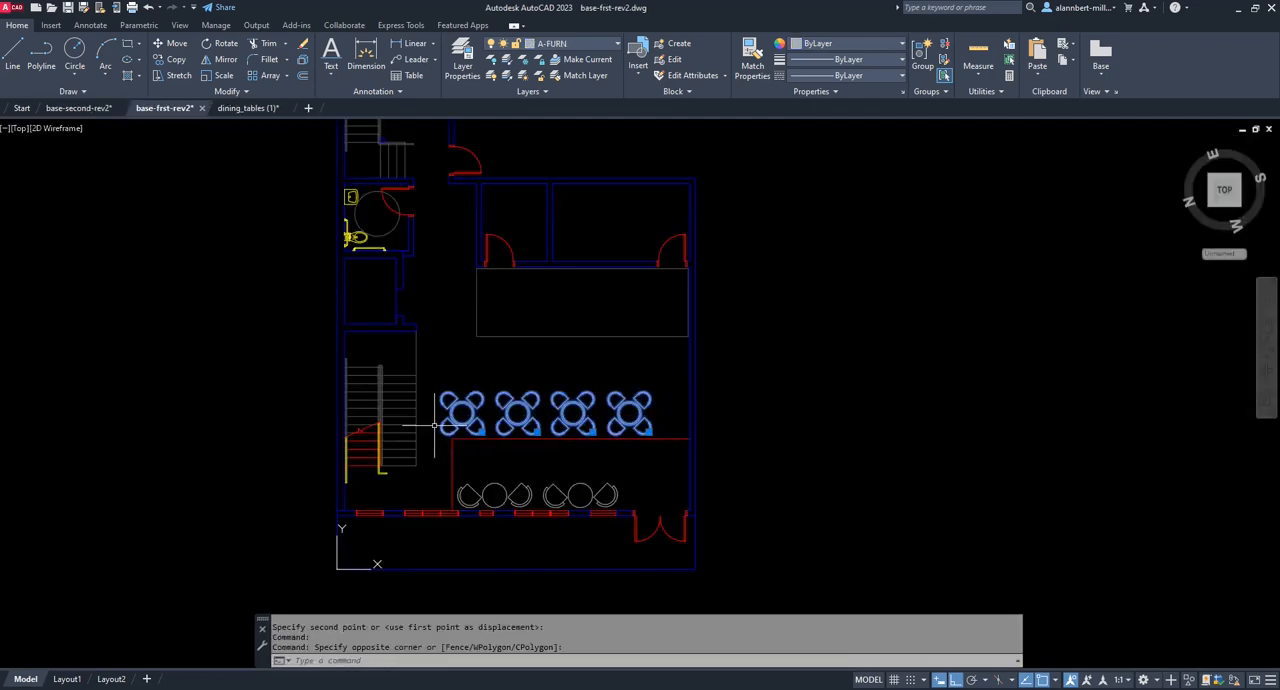
pyautogui.click(450, 528)
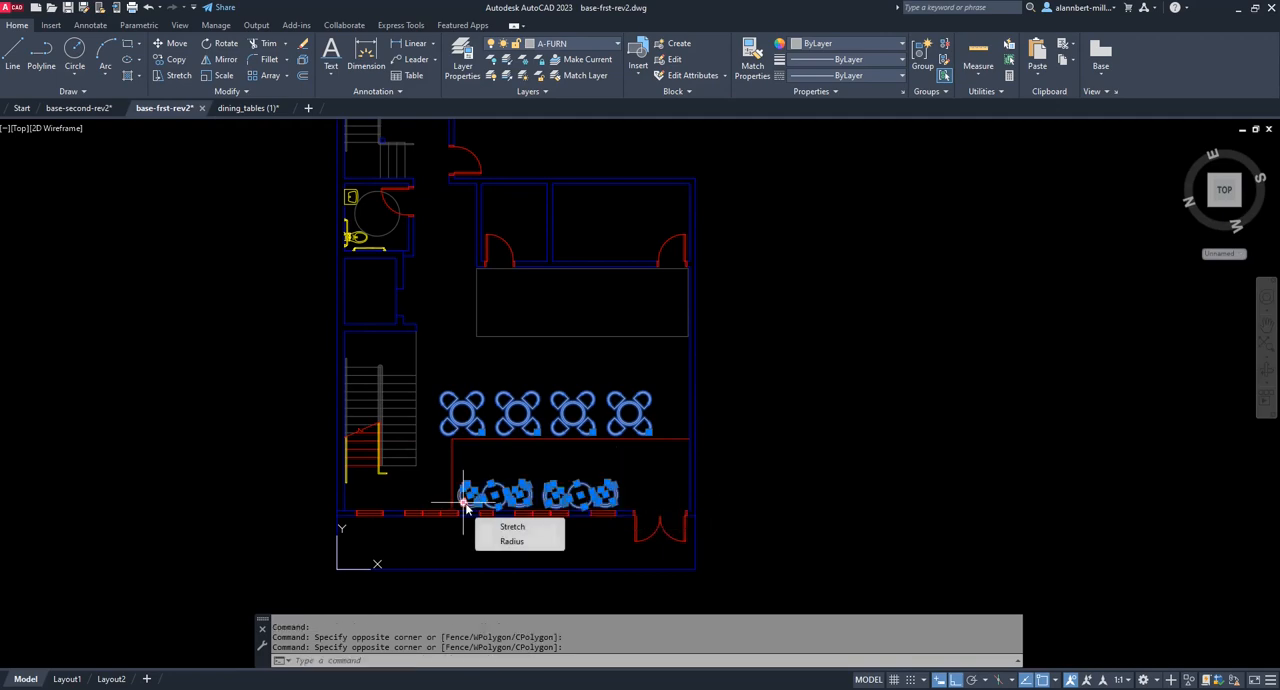
pyautogui.rightClick(502, 490)
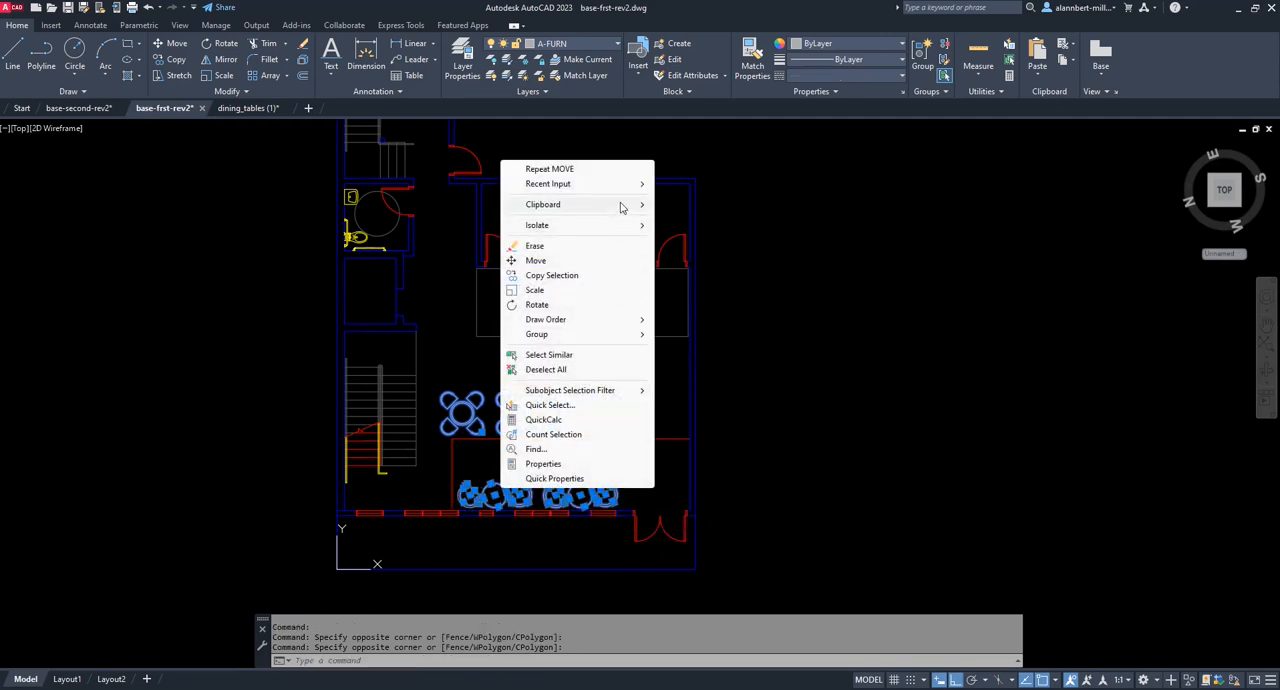
pyautogui.moveTo(622, 208)
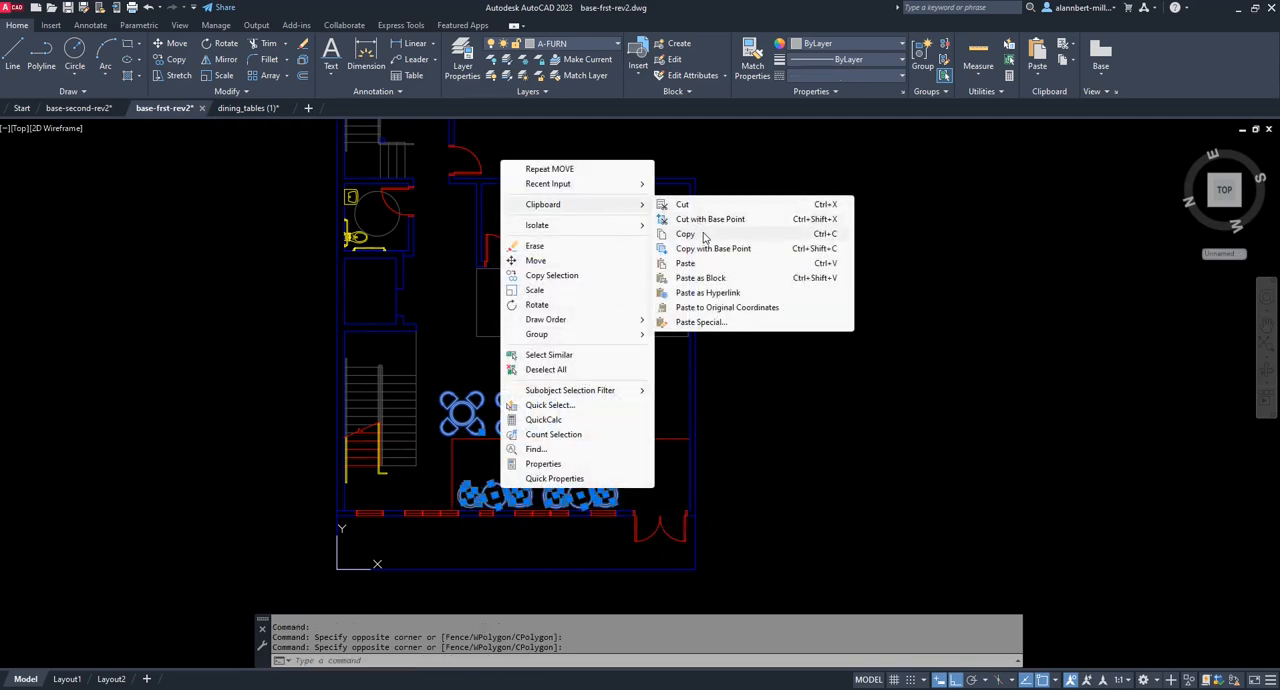
pyautogui.click(704, 236)
# Paste the copied tables into the base-second-rev2 drawing, in the large open room beside the crossed-out floor opening.
pyautogui.click(95, 110)
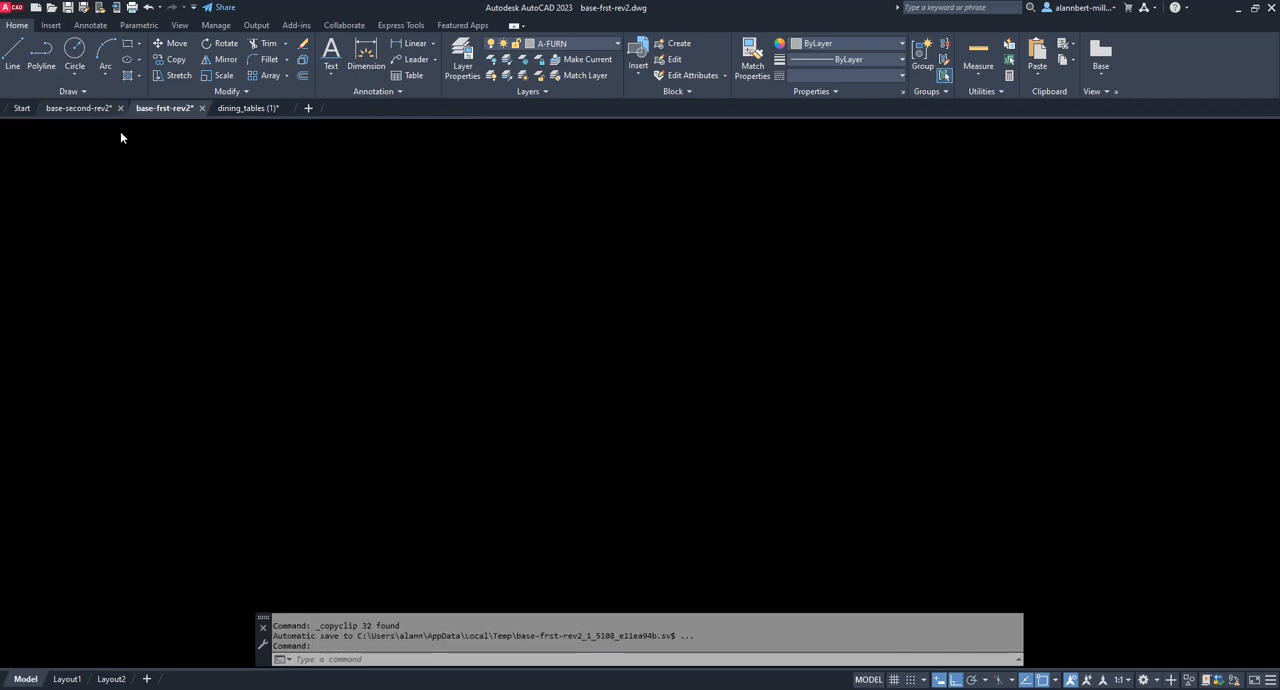
pyautogui.click(502, 414)
pyautogui.rightClick(507, 415)
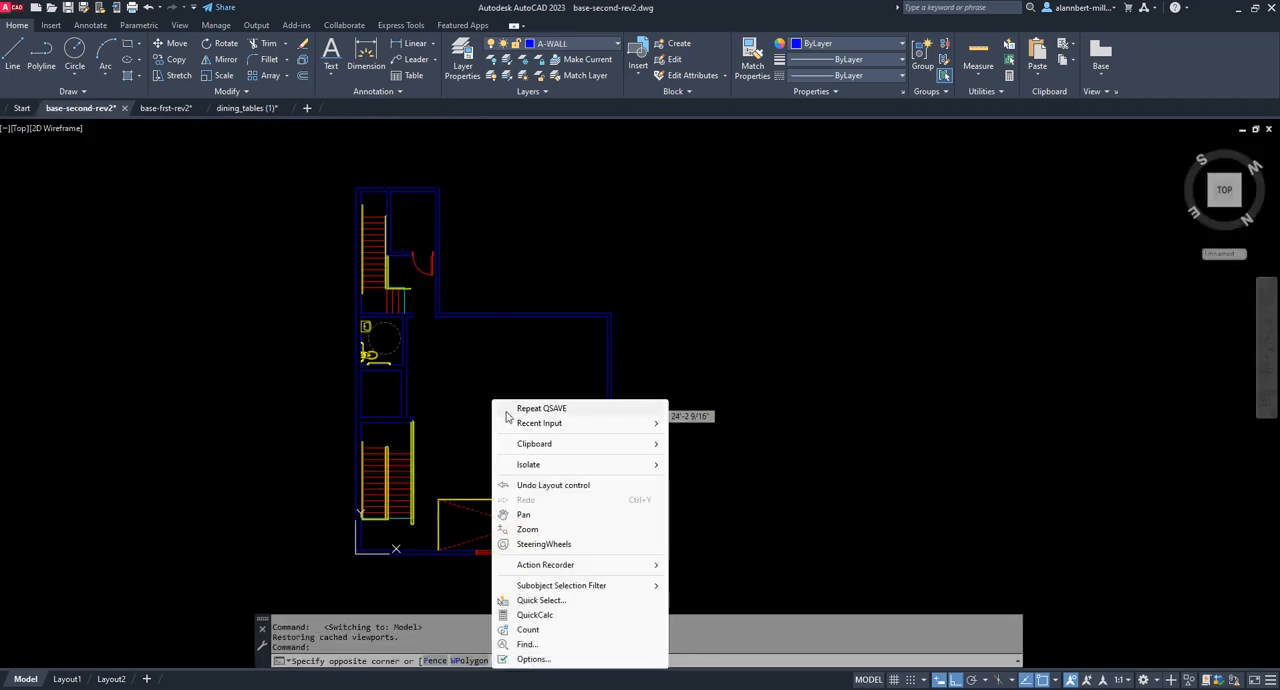
pyautogui.moveTo(535, 446)
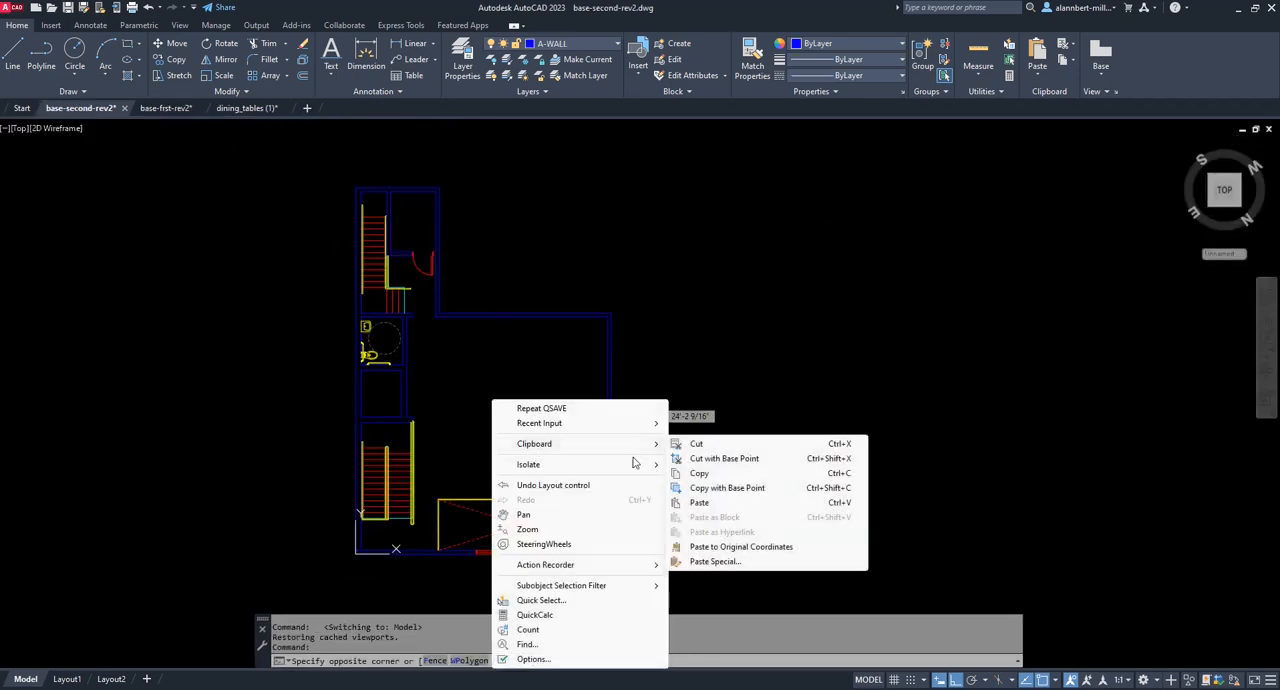
pyautogui.click(700, 503)
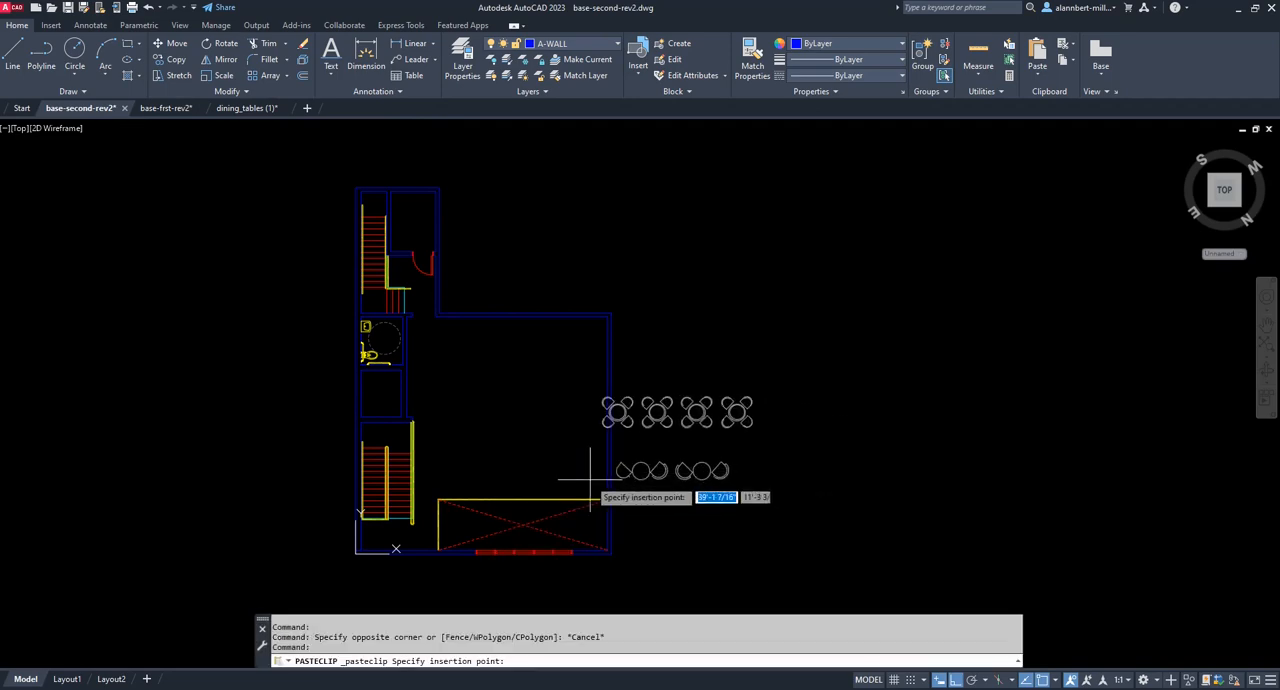
pyautogui.click(444, 490)
pyautogui.press('Escape')
pyautogui.press('Escape')
pyautogui.scroll(2, 565, 451)
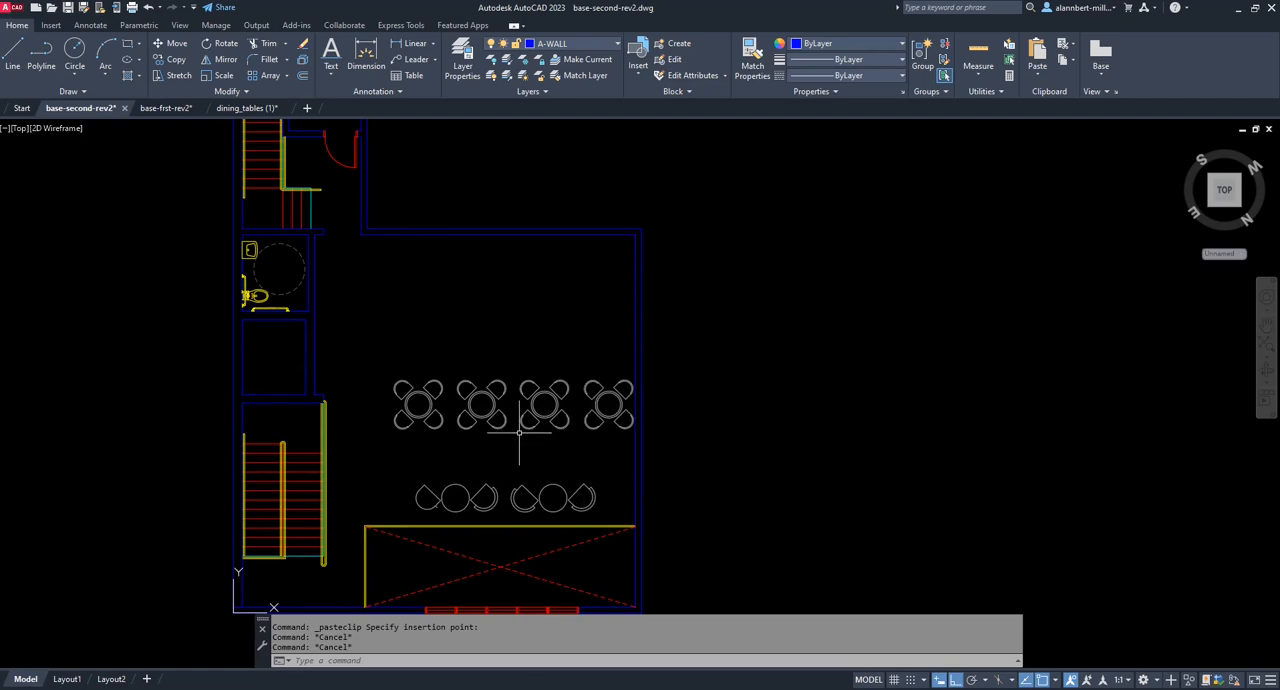
pyautogui.scroll(-2, 573, 397)
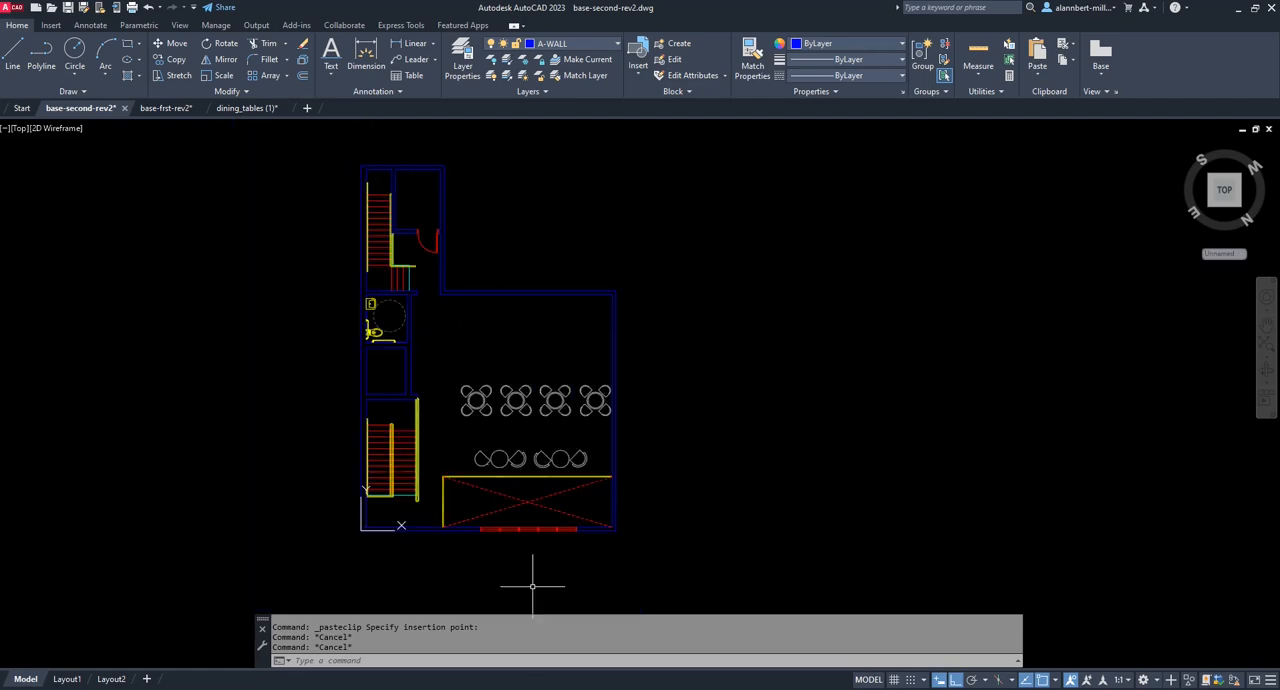
# Switch to the browser and review the table-size and dining-table references in the W5 5-2.3 Furniture (cafe seating) document.
pyautogui.moveTo(907, 687)
pyautogui.click(905, 645)
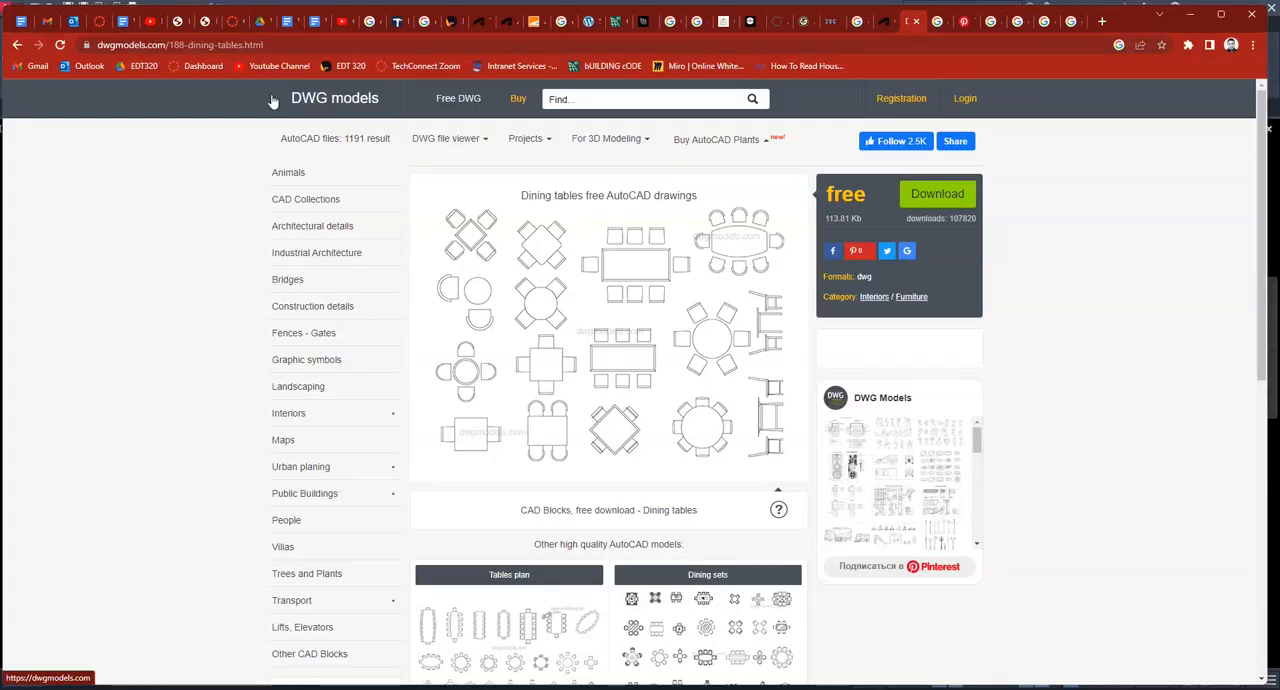
pyautogui.click(287, 21)
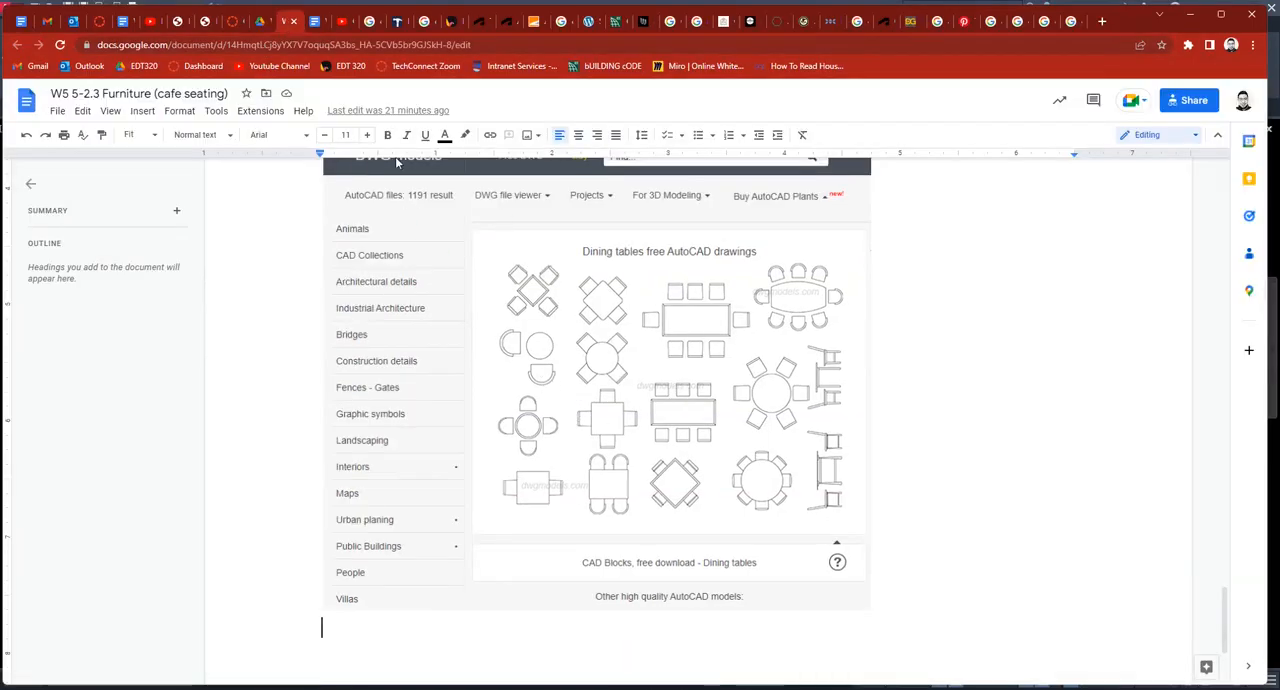
pyautogui.scroll(8, 630, 330)
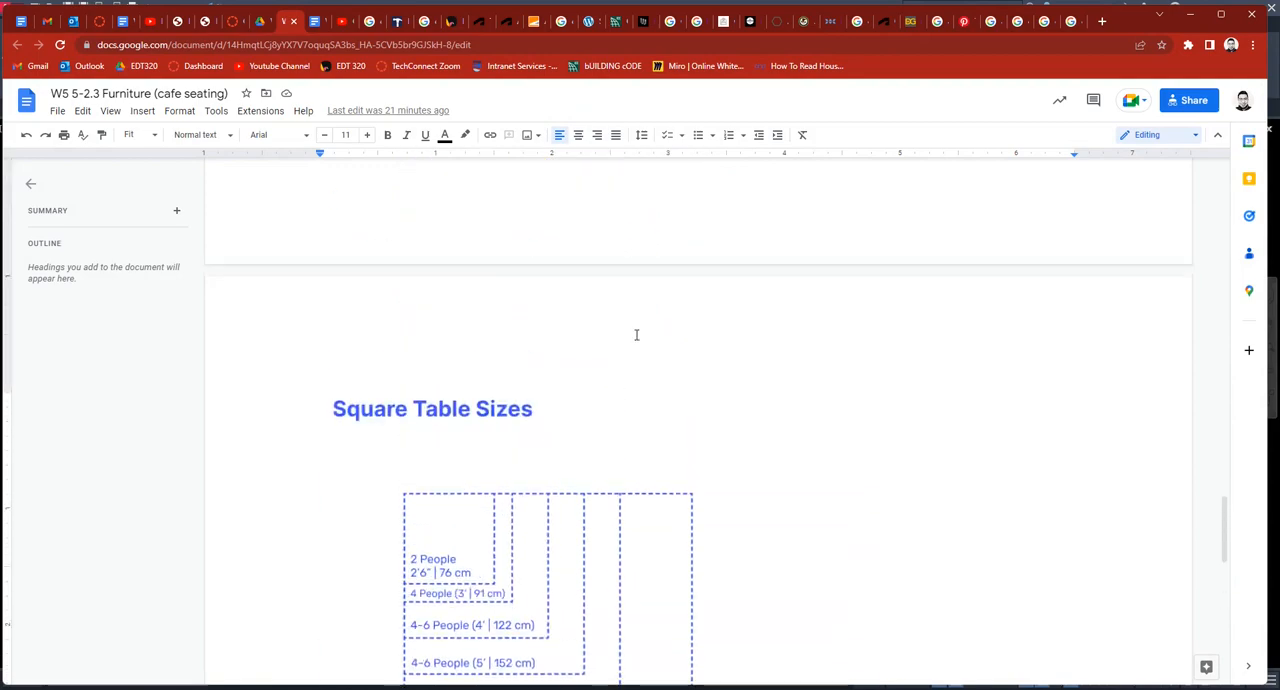
pyautogui.scroll(-5, 635, 335)
pyautogui.scroll(-5, 635, 335)
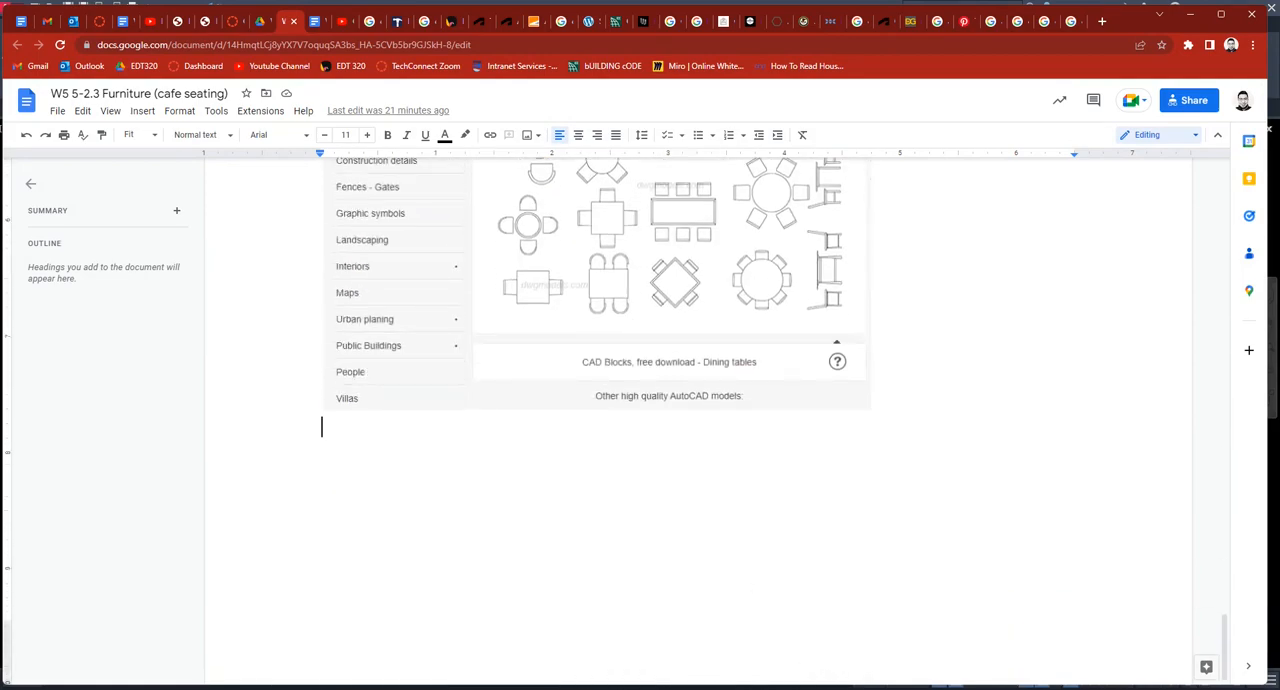
pyautogui.moveTo(689, 688)
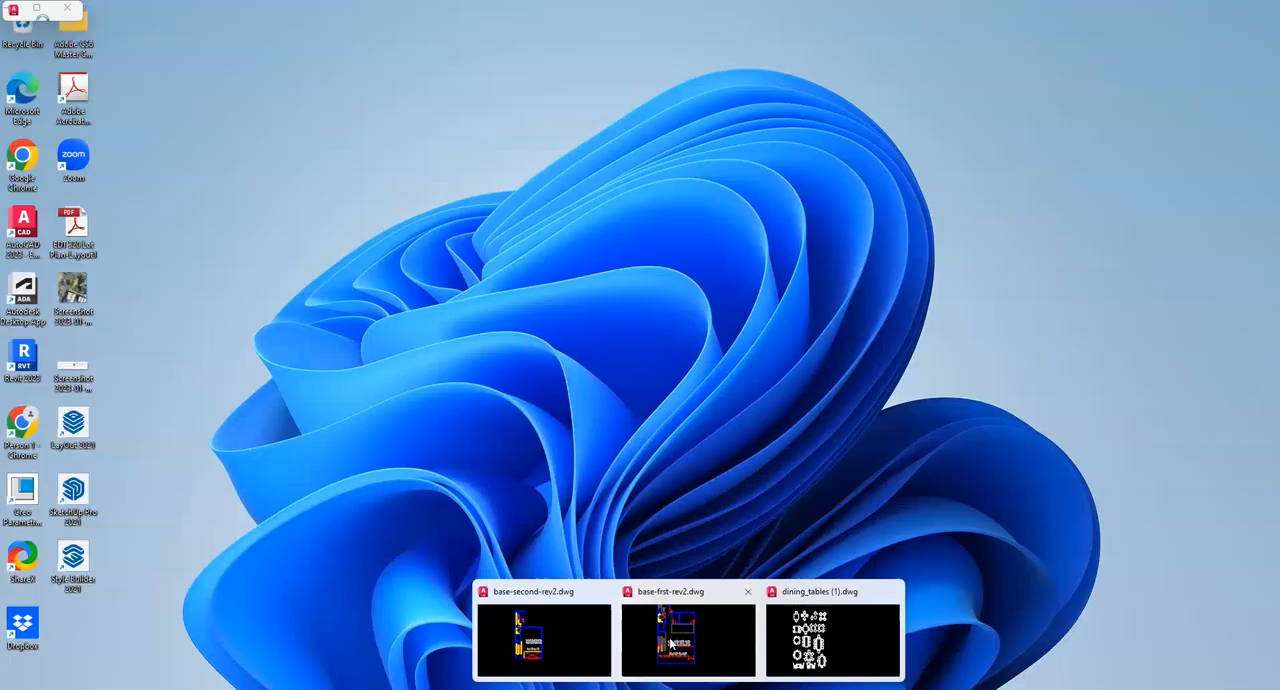
# Return to AutoCAD and, on base-frst-rev2's Layout1, move the CAFE label and its area text straight up, clear of the tables.
pyautogui.click(631, 643)
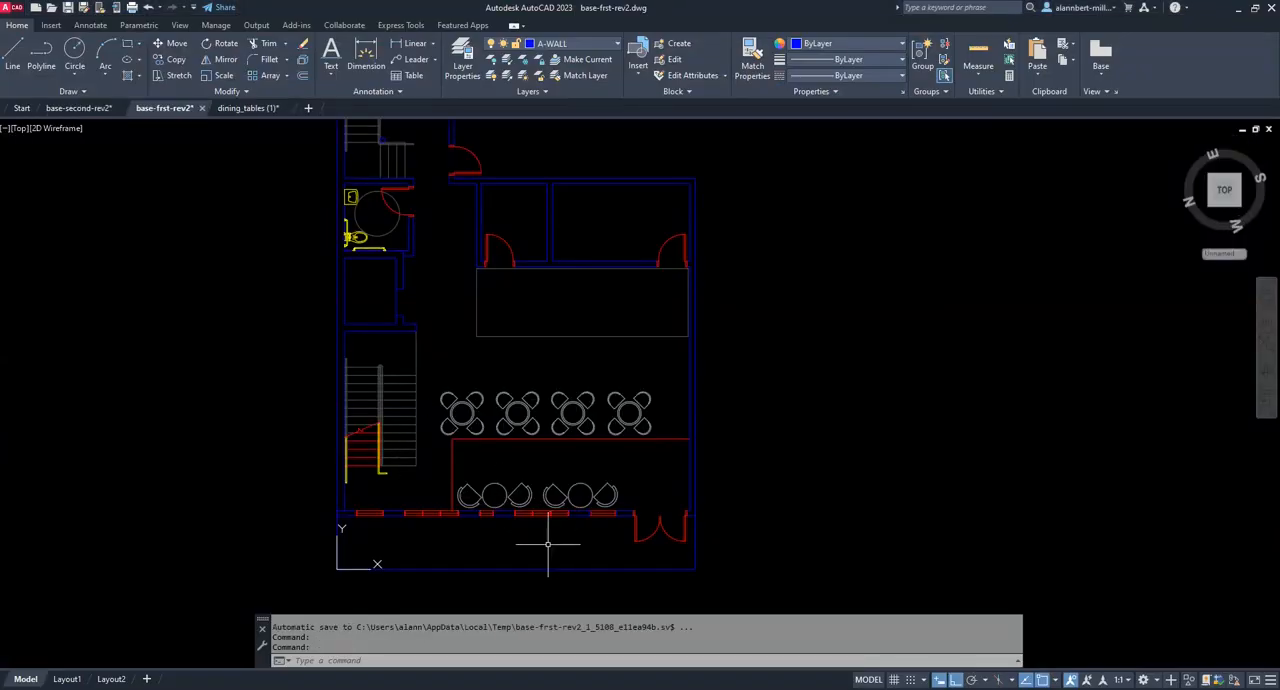
pyautogui.scroll(-2, 678, 524)
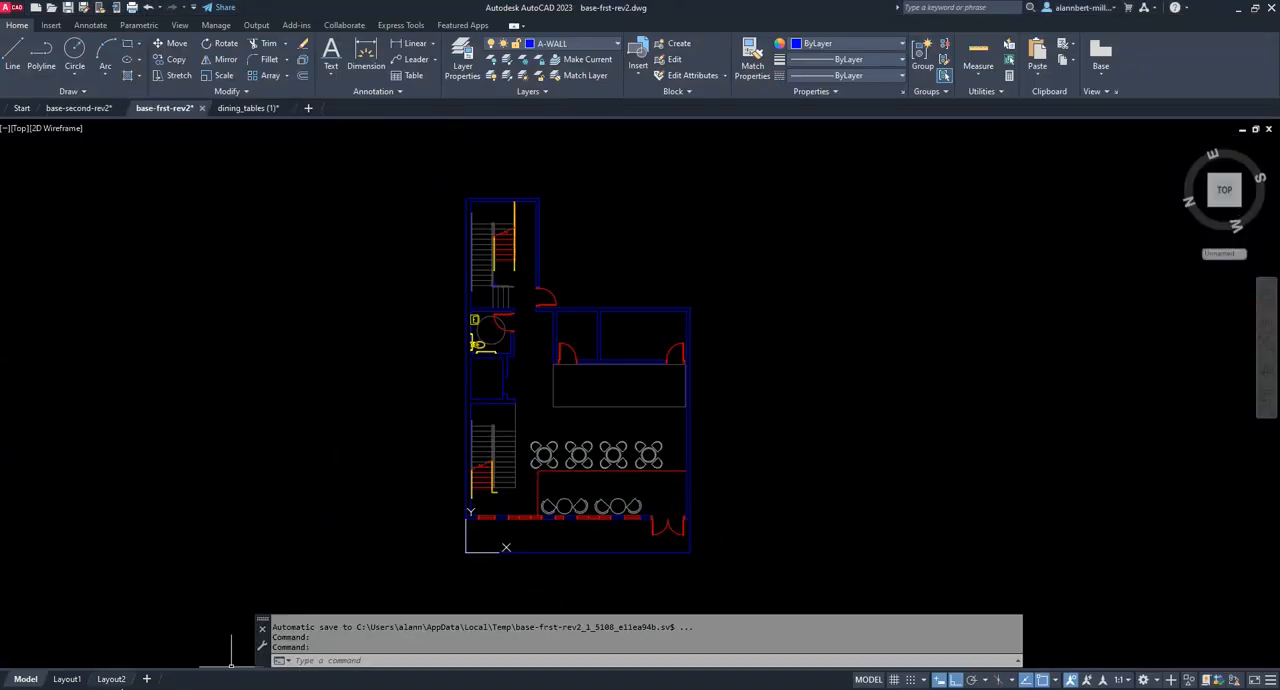
pyautogui.click(66, 679)
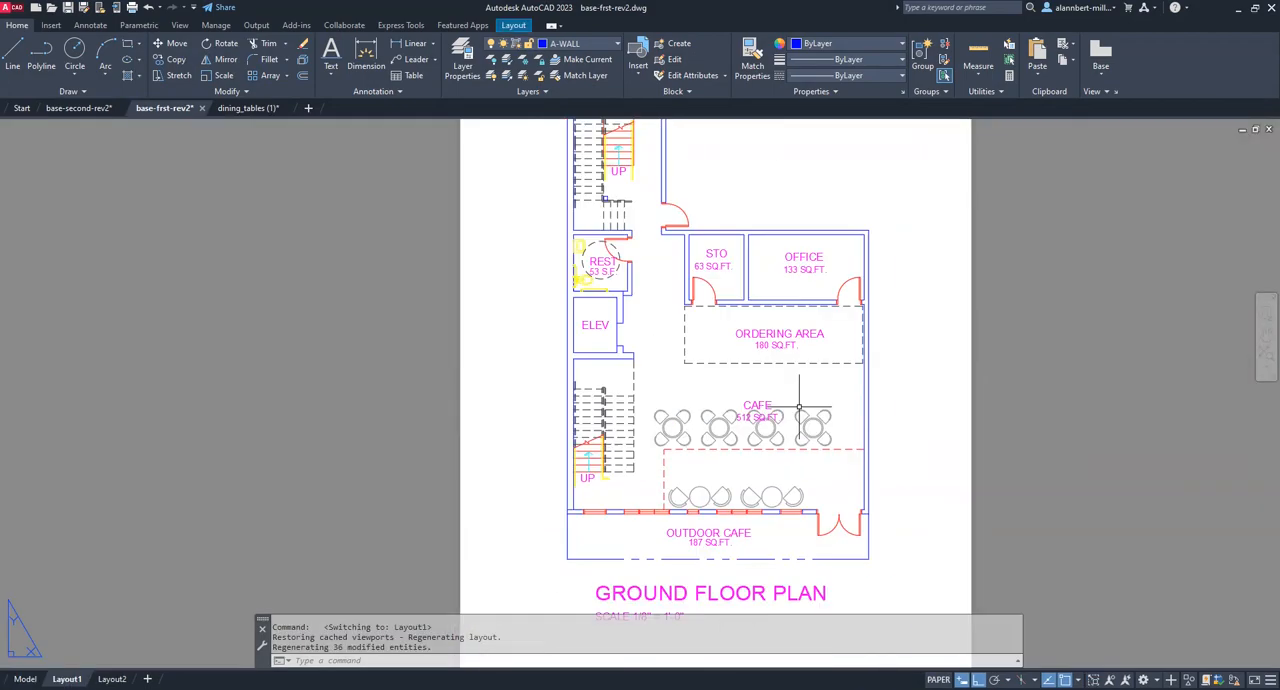
pyautogui.scroll(2, 781, 458)
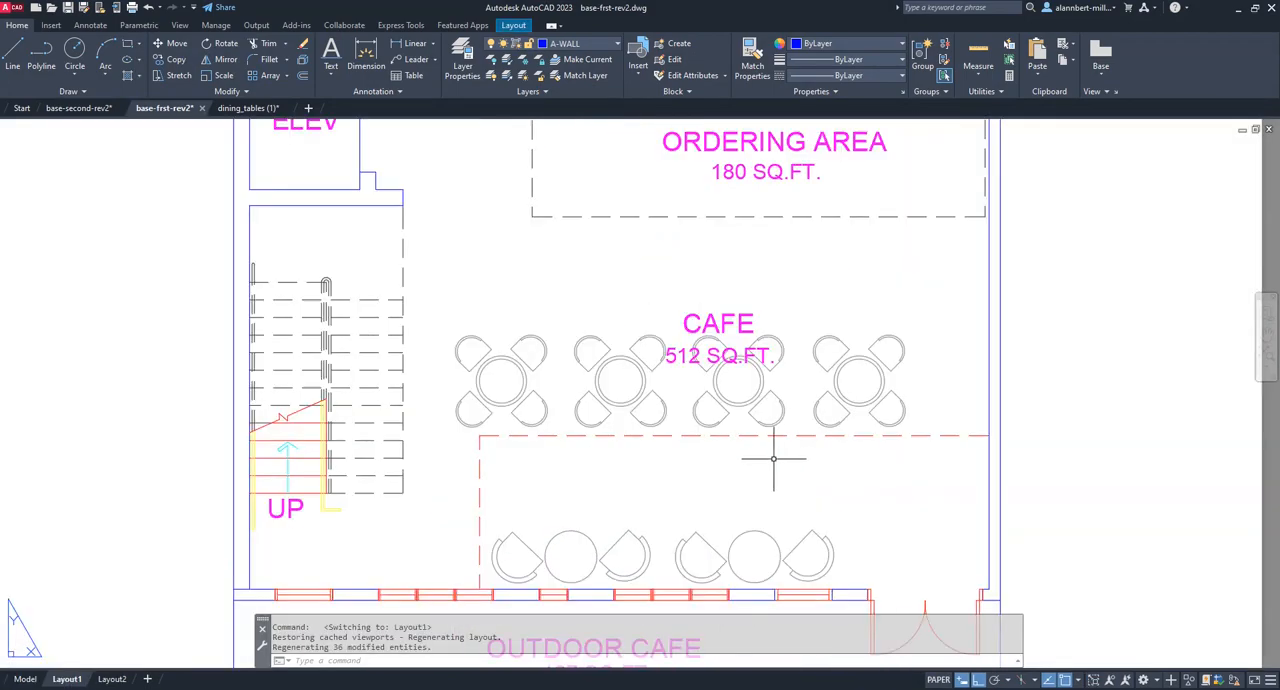
pyautogui.write('M')
pyautogui.press('Return')
pyautogui.click(742, 362)
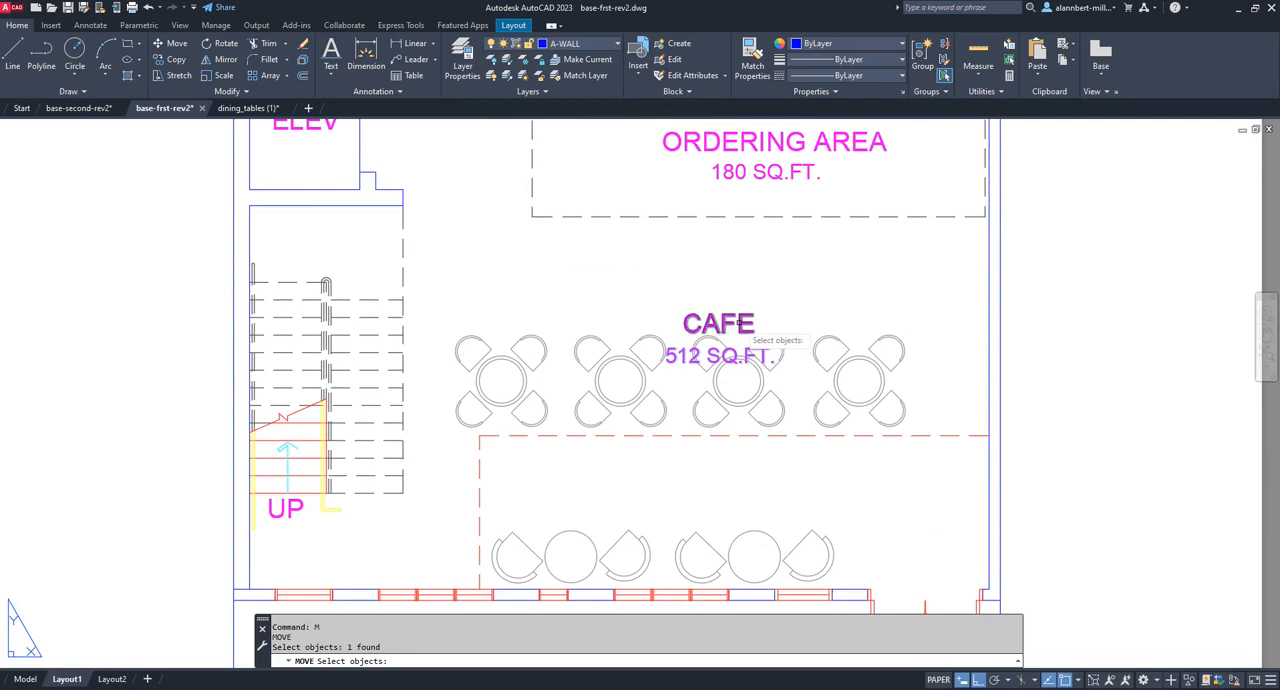
pyautogui.click(748, 324)
pyautogui.press('Return')
pyautogui.click(792, 292)
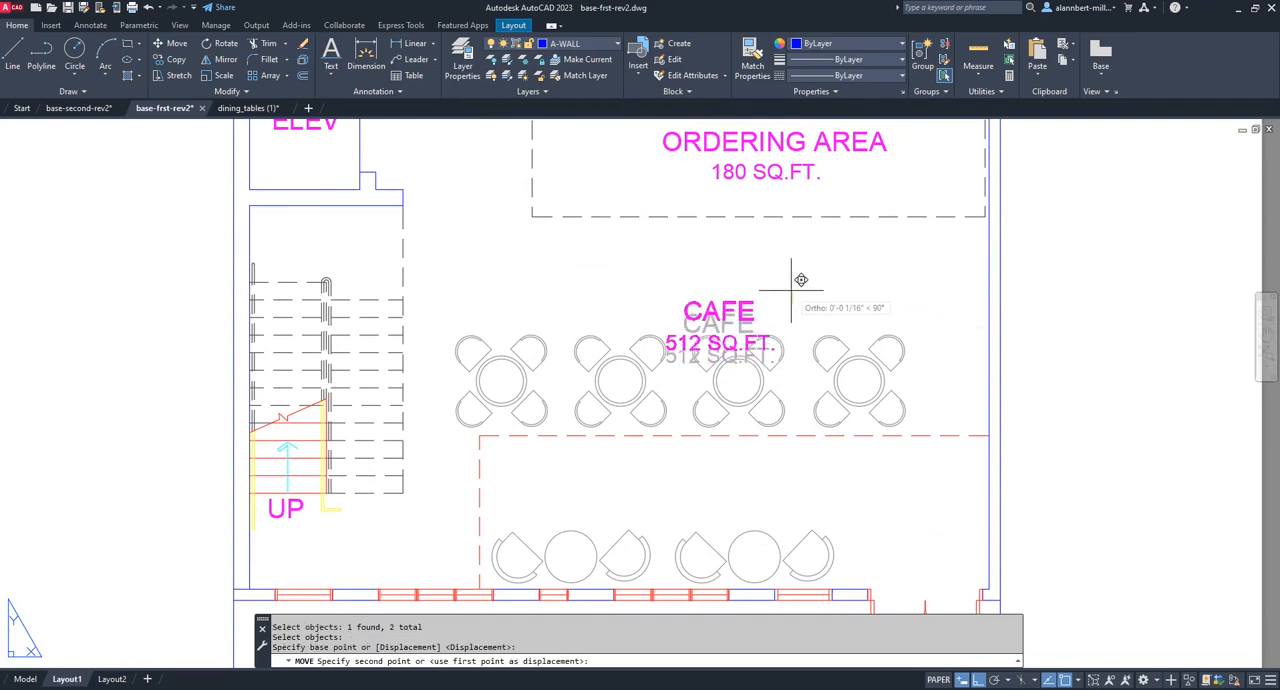
pyautogui.click(797, 270)
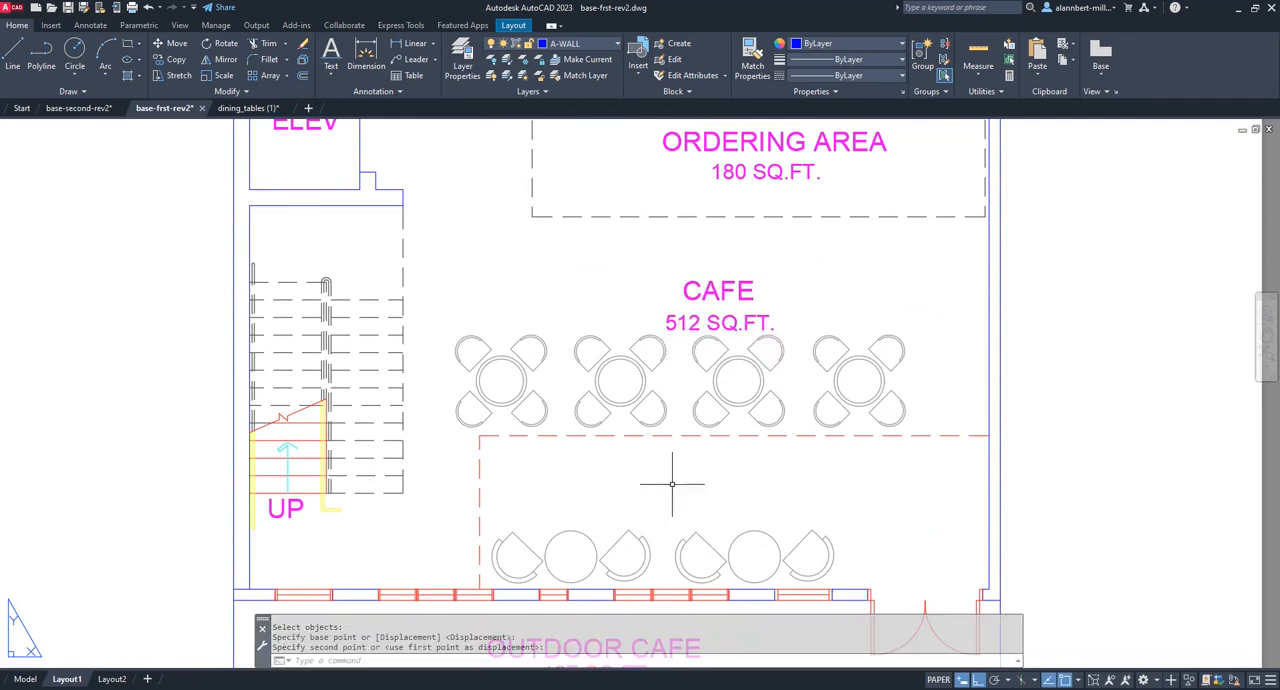
# In model space, copy the second four-seat table from the stairs vertically about 14' into the outdoor cafe strip.
pyautogui.scroll(-4, 628, 500)
pyautogui.scroll(3, 700, 528)
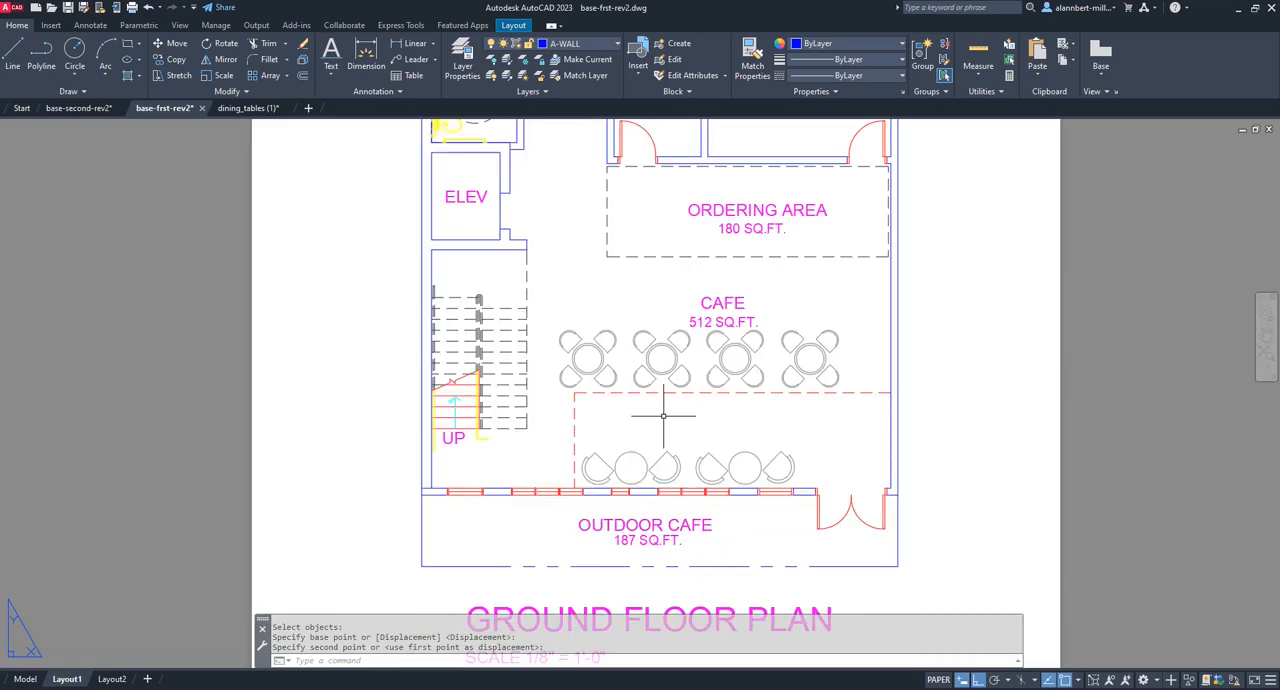
pyautogui.scroll(-2, 646, 462)
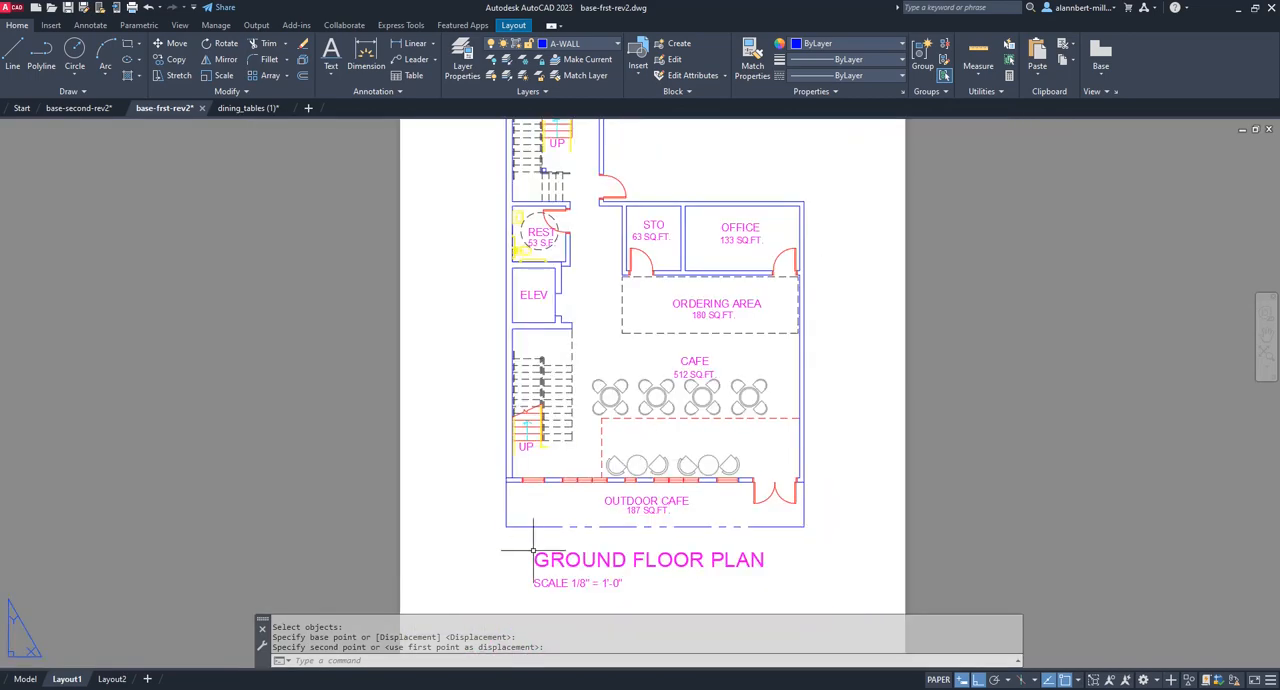
pyautogui.click(25, 679)
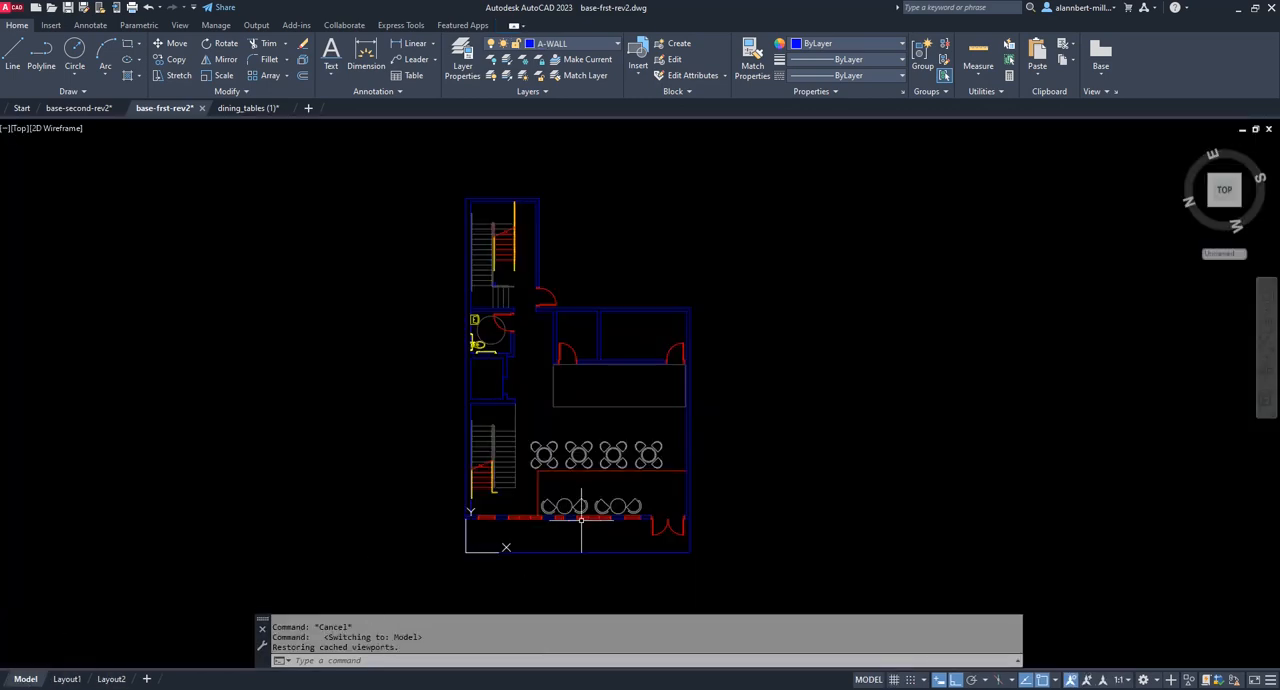
pyautogui.scroll(3, 593, 519)
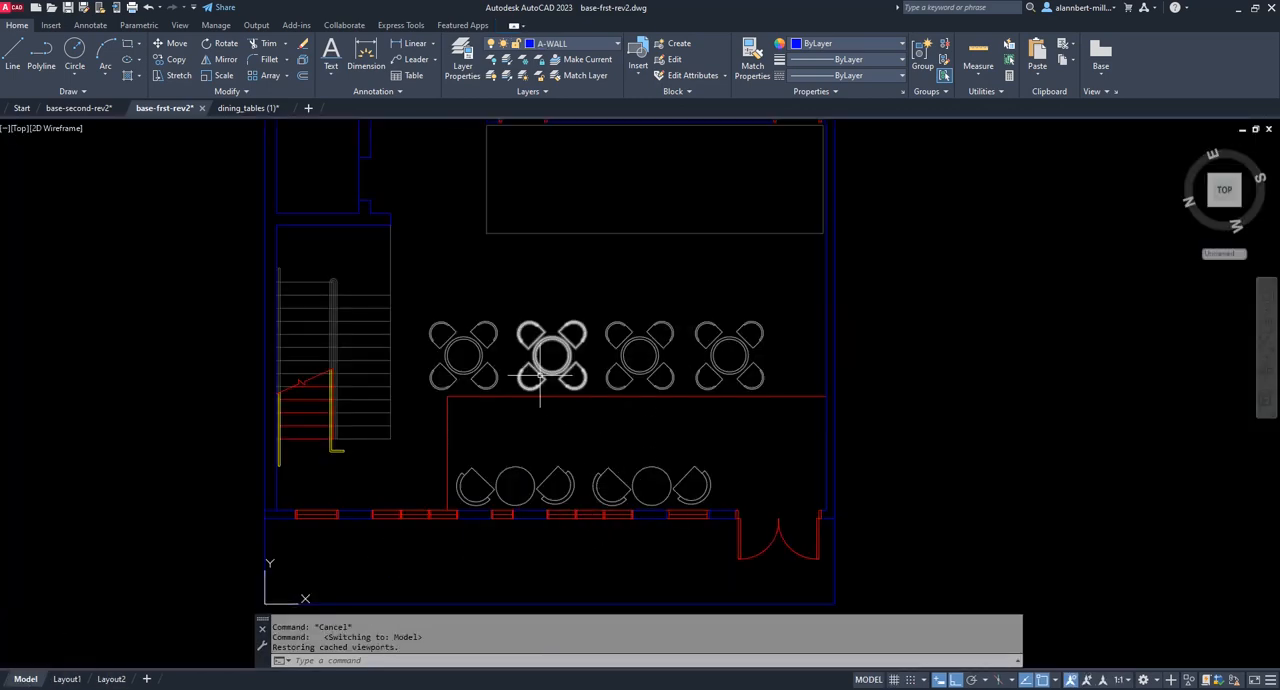
pyautogui.press('Escape')
pyautogui.press('Escape')
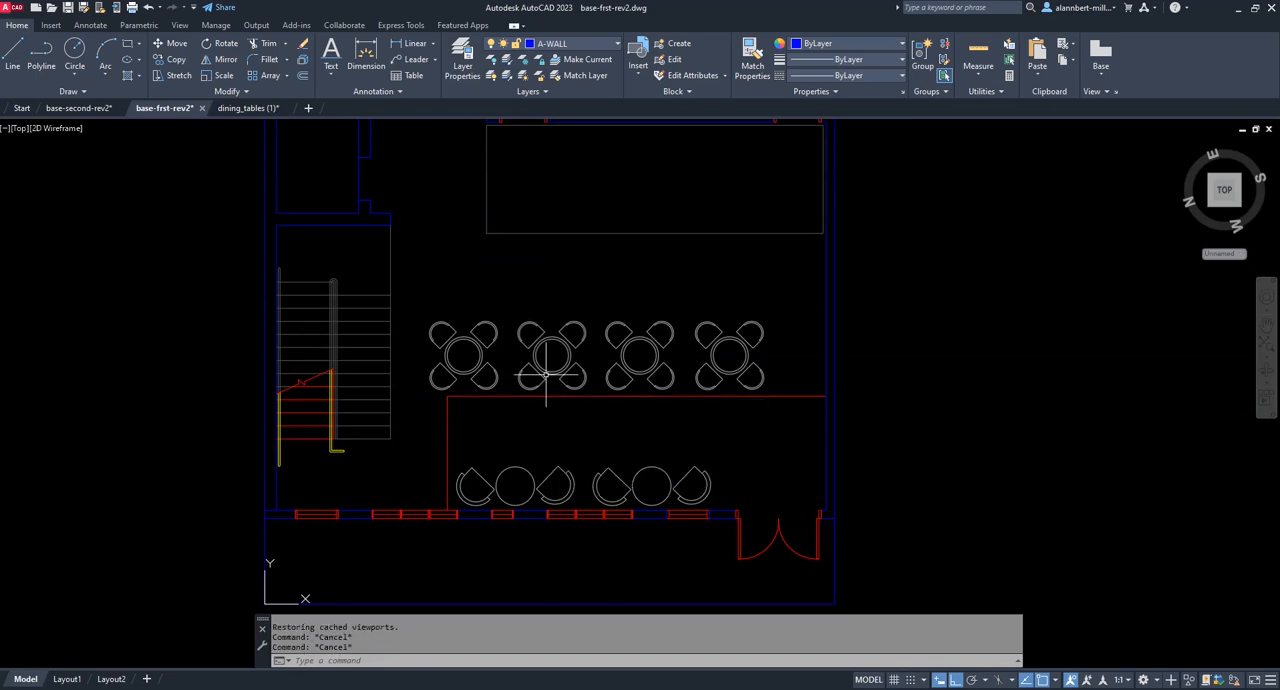
pyautogui.write('co')
pyautogui.press('Return')
pyautogui.click(552, 355)
pyautogui.press('Return')
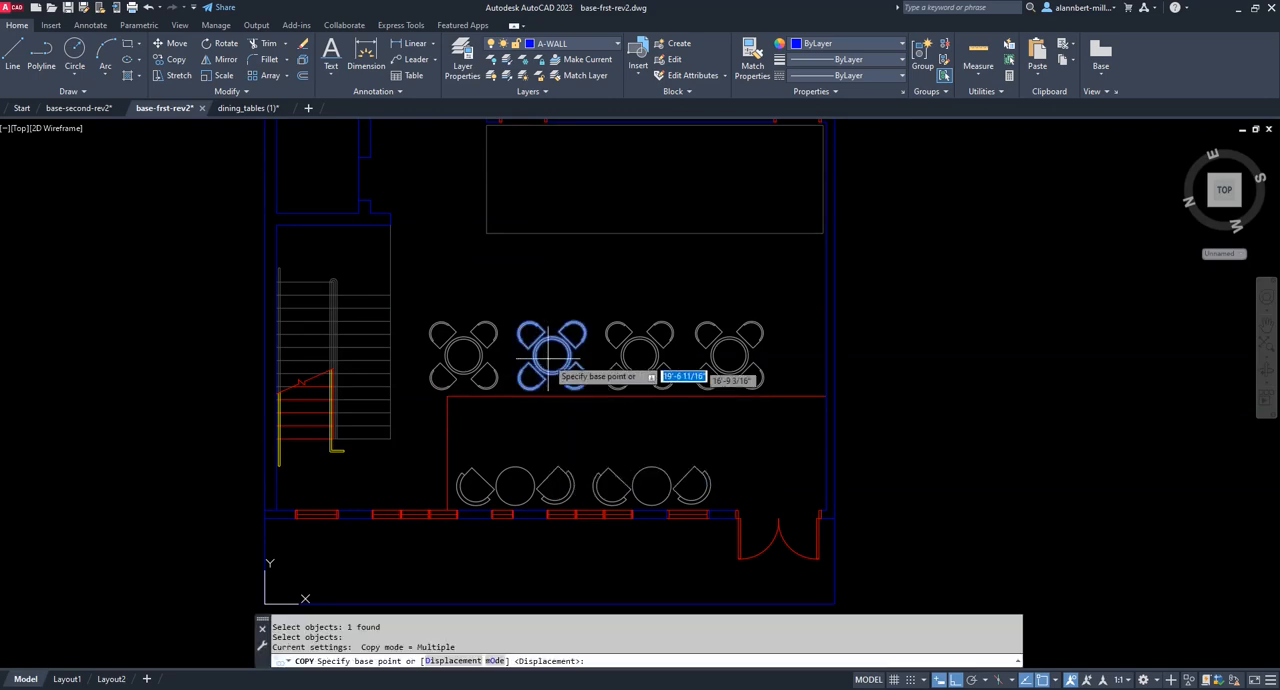
pyautogui.click(554, 356)
pyautogui.click(553, 557)
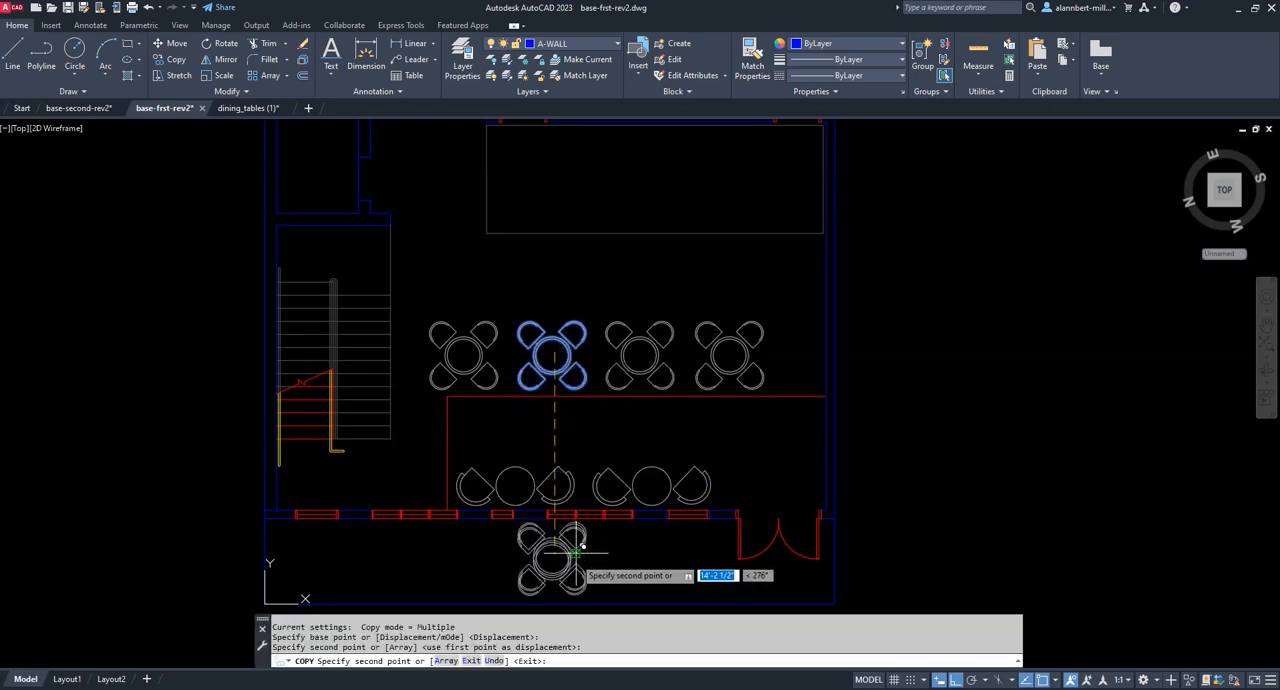
pyautogui.press('Escape')
# Move the outdoor four-seat table horizontally to the end of the outdoor cafe strip farthest from the entrance doors.
pyautogui.write('m')
pyautogui.press('Return')
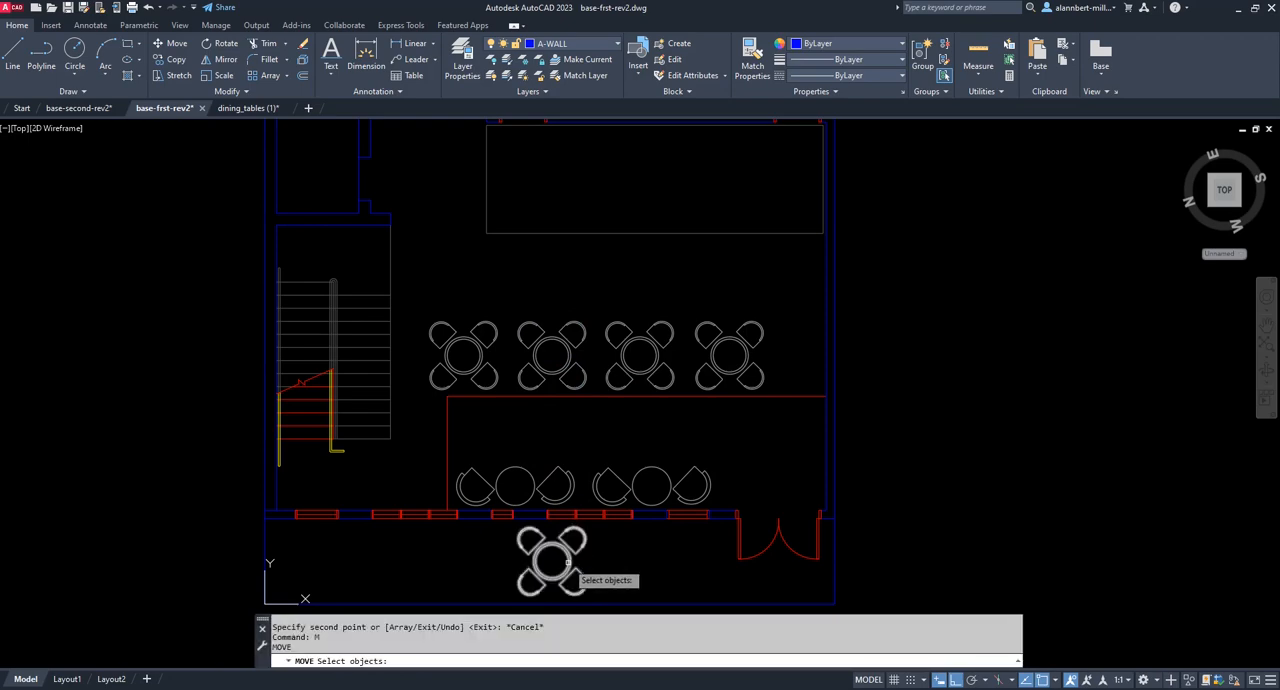
pyautogui.click(557, 559)
pyautogui.press('Return')
pyautogui.click(555, 558)
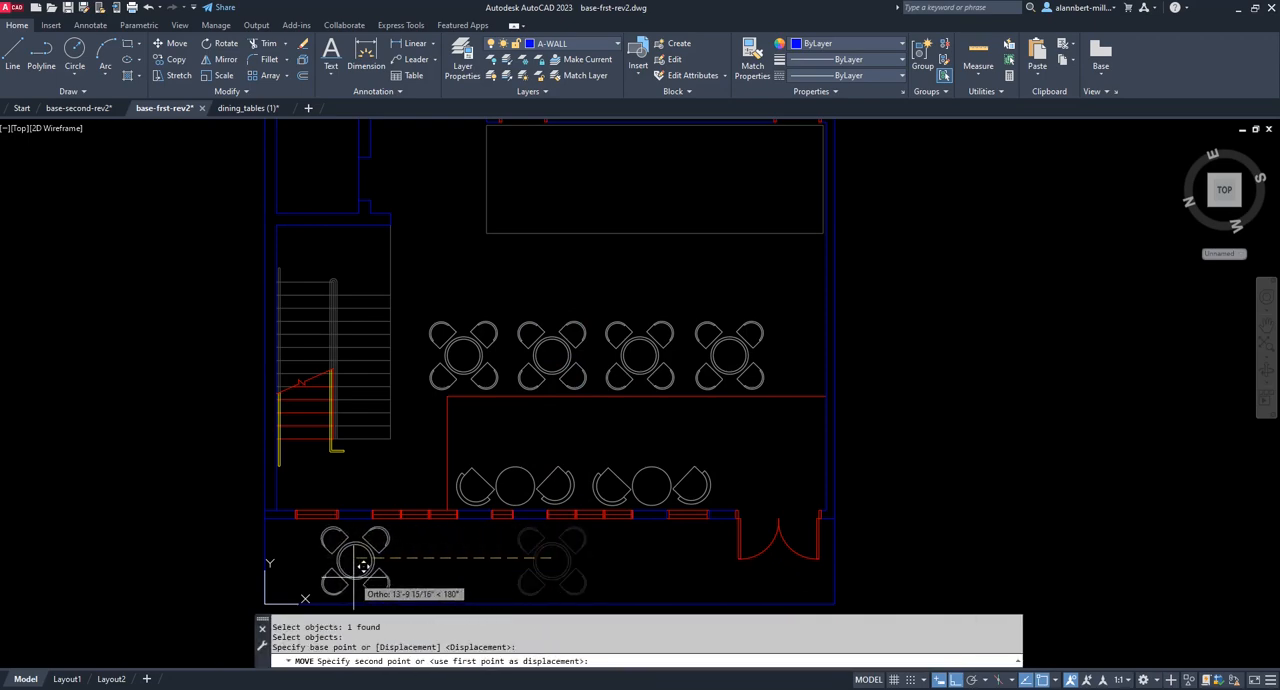
pyautogui.click(329, 563)
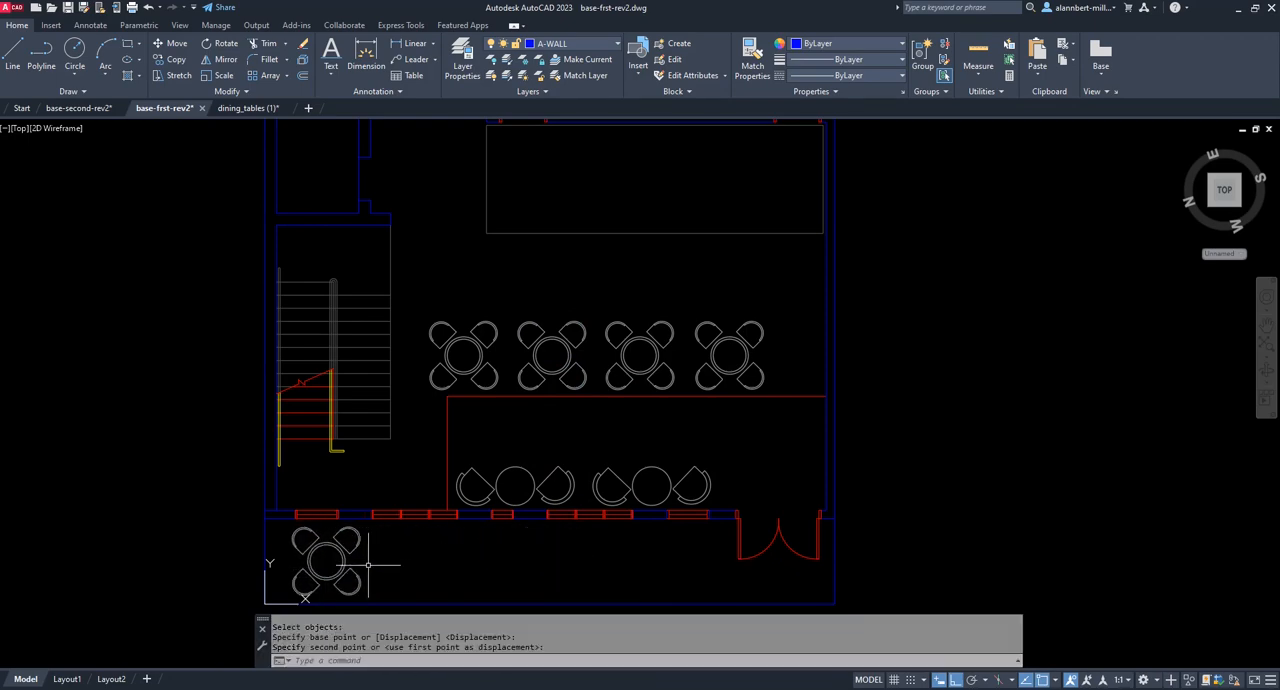
# Copy the outdoor four-seat table horizontally four times, spacing the copies evenly along the outdoor cafe strip toward the entrance doors.
pyautogui.write('cp')
pyautogui.press('Return')
pyautogui.click(345, 566)
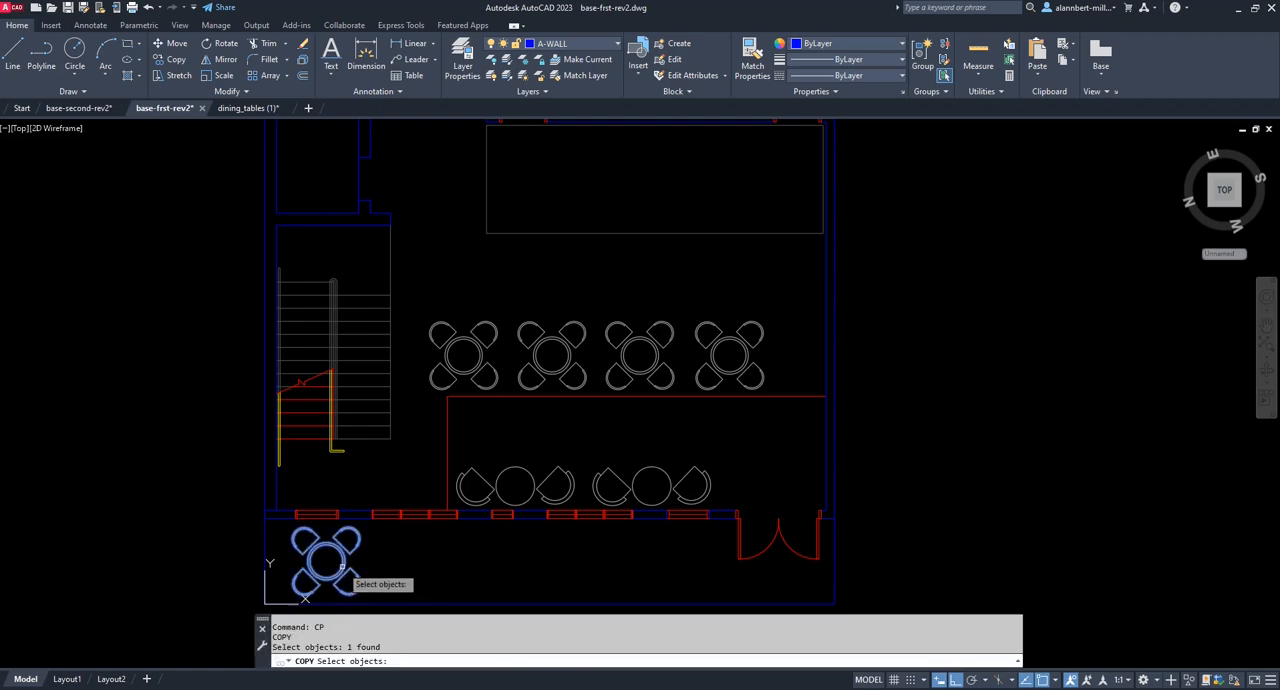
pyautogui.press('Return')
pyautogui.click(333, 563)
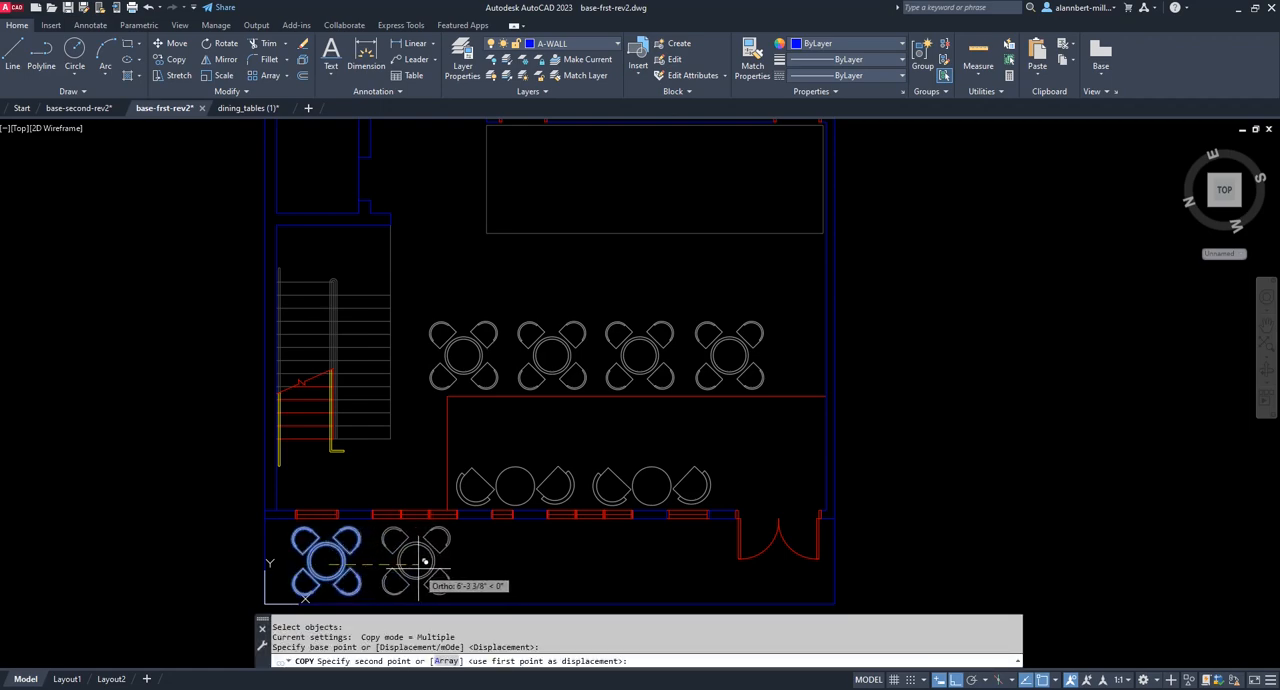
pyautogui.click(416, 563)
pyautogui.click(516, 563)
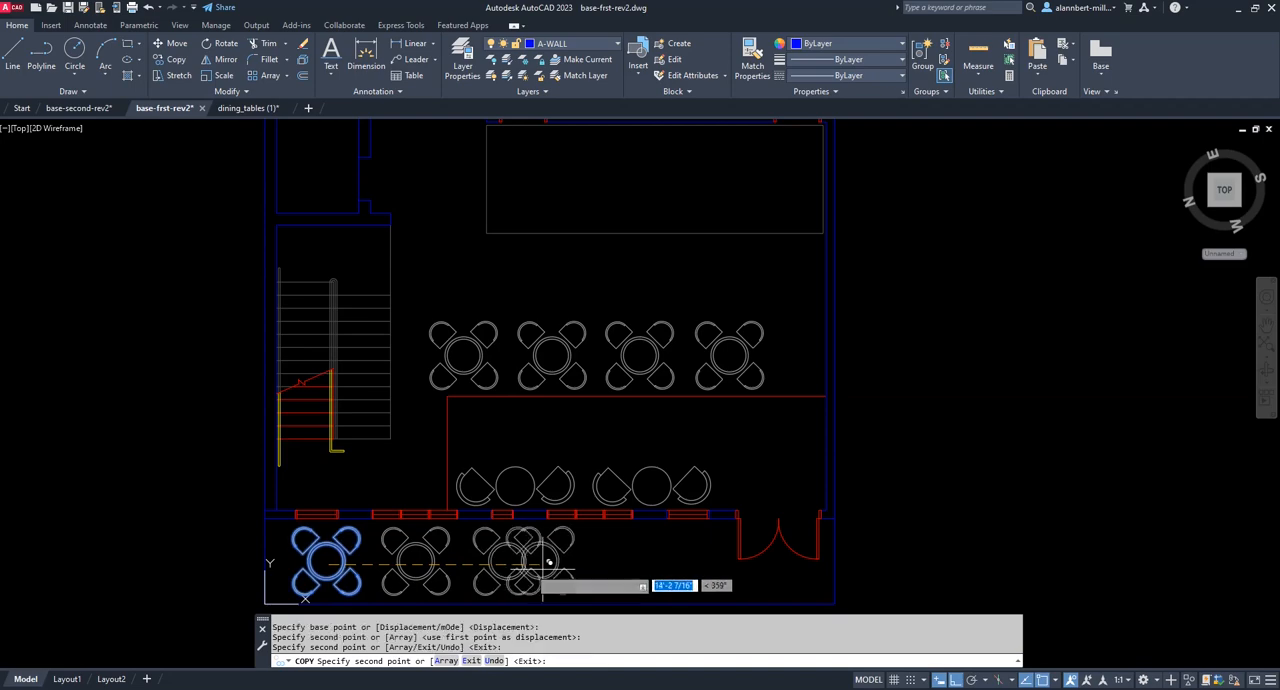
pyautogui.click(607, 564)
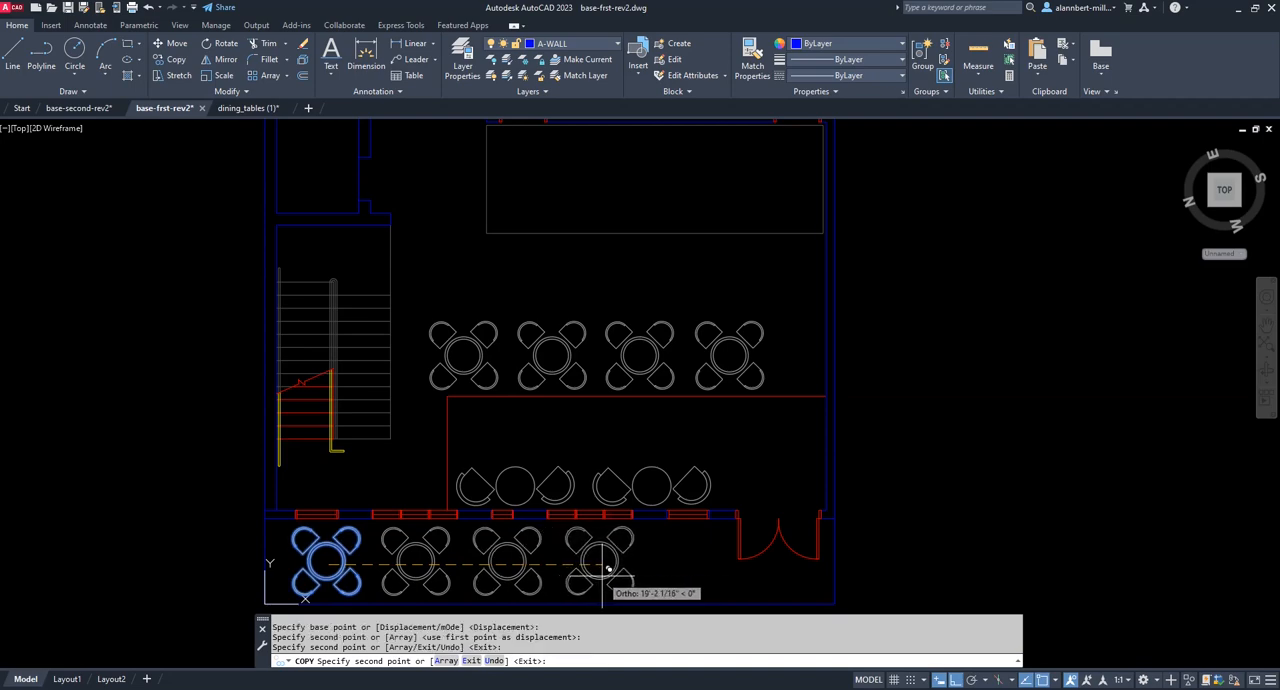
pyautogui.click(694, 567)
pyautogui.press('Escape')
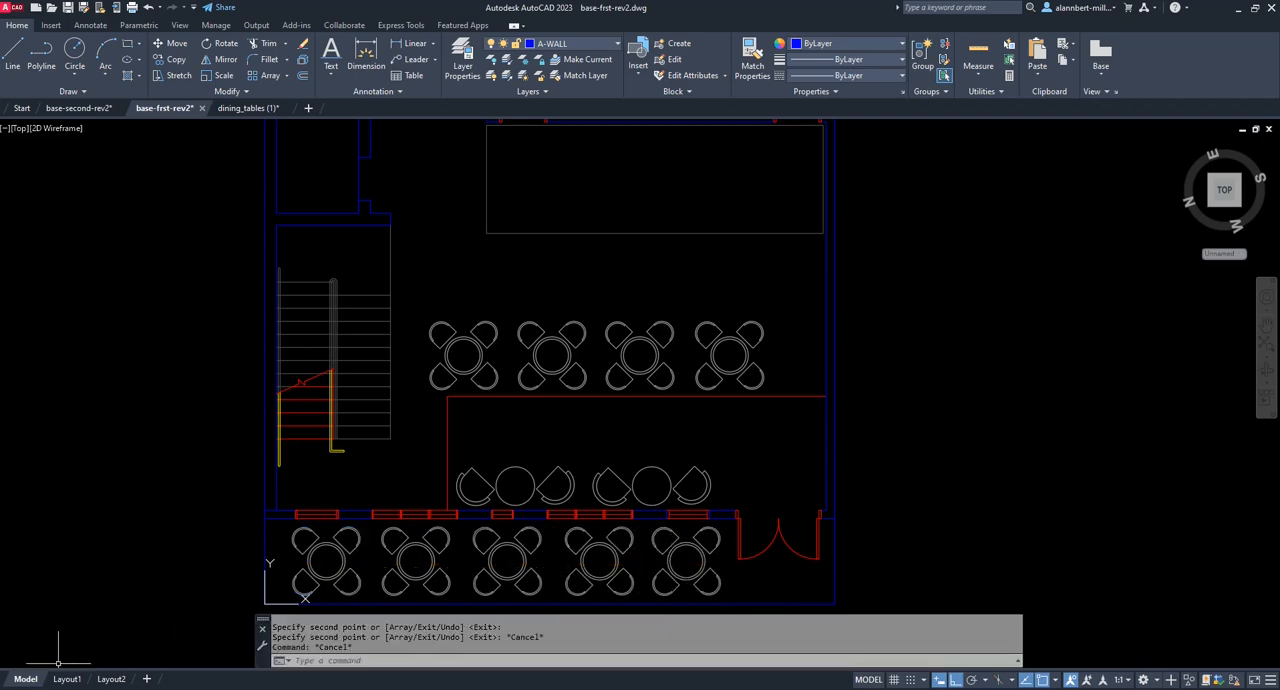
# On Layout1, copy the SCALE 1/8" = 1'-0" note horizontally about 4 1/2" toward the sheet's right edge.
pyautogui.click(67, 679)
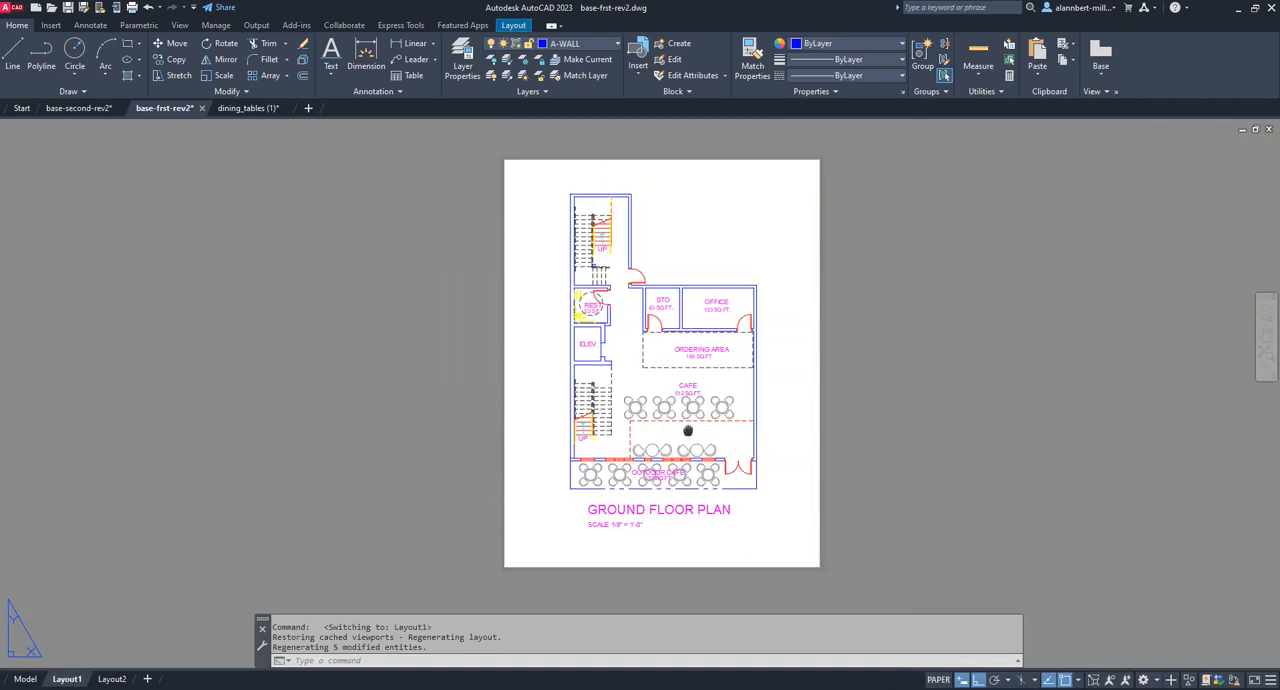
pyautogui.moveTo(679, 425); pyautogui.dragTo(632, 444, button='middle')
pyautogui.moveTo(624, 334)
pyautogui.mouseDown(button='middle')
pyautogui.moveTo(604, 319)
pyautogui.moveTo(616, 330)
pyautogui.mouseUp(button='middle')
pyautogui.scroll(6, 629, 535)
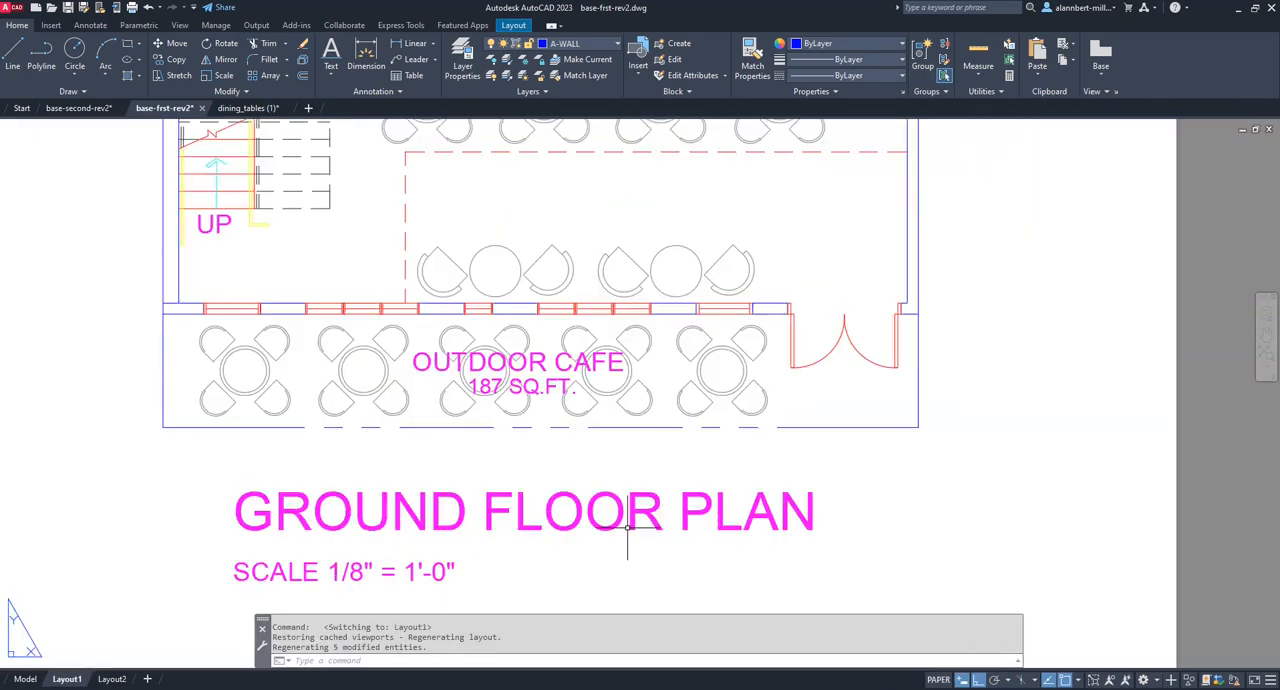
pyautogui.scroll(-2, 629, 530)
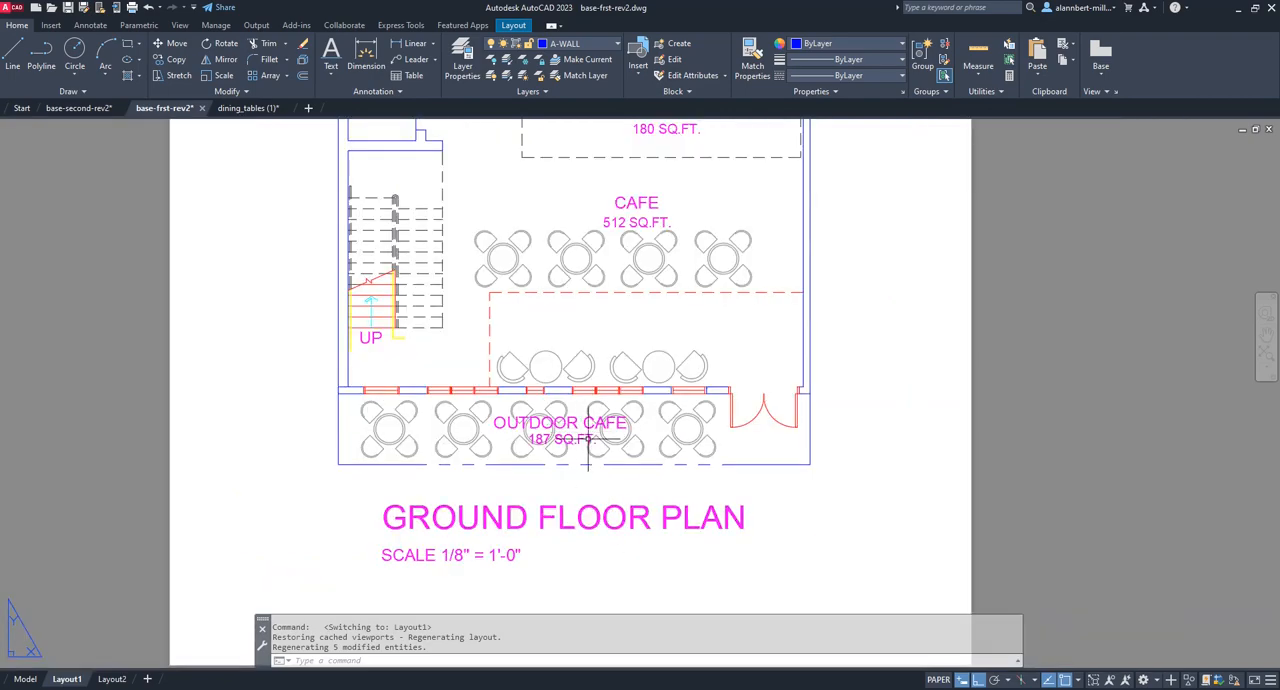
pyautogui.scroll(-2, 710, 525)
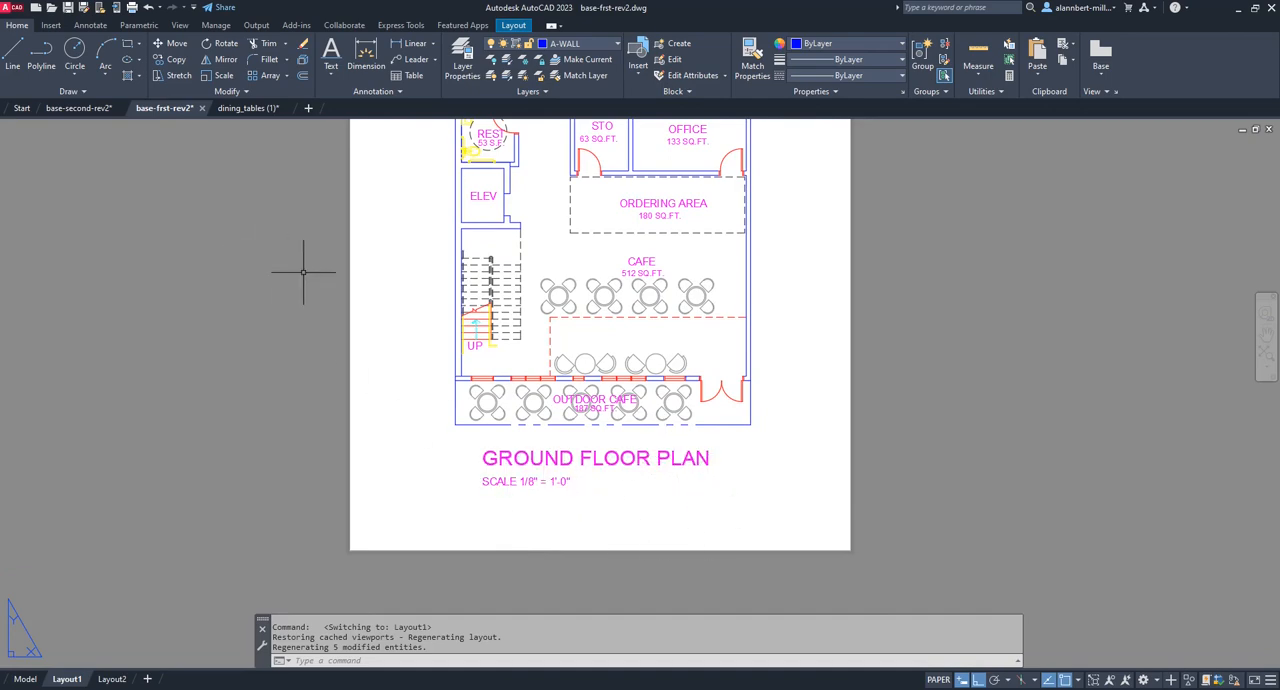
pyautogui.write('o')
pyautogui.press('Return')
pyautogui.click(531, 488)
pyautogui.press('Return')
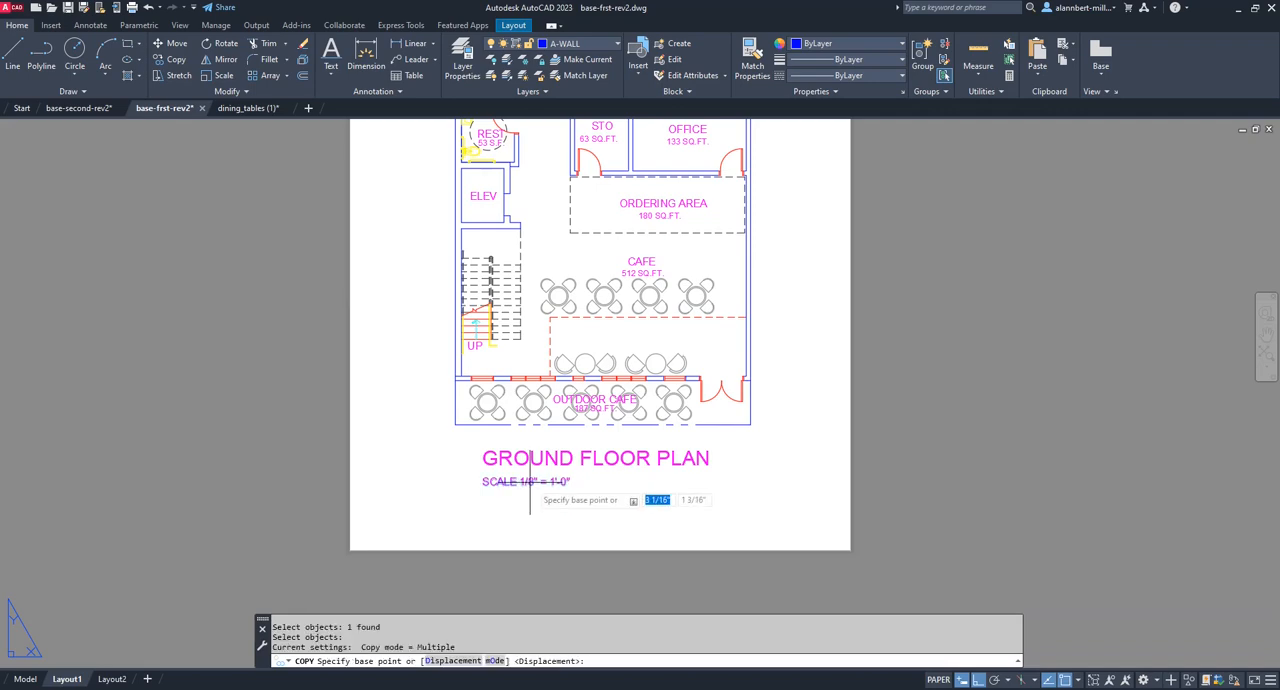
pyautogui.click(530, 483)
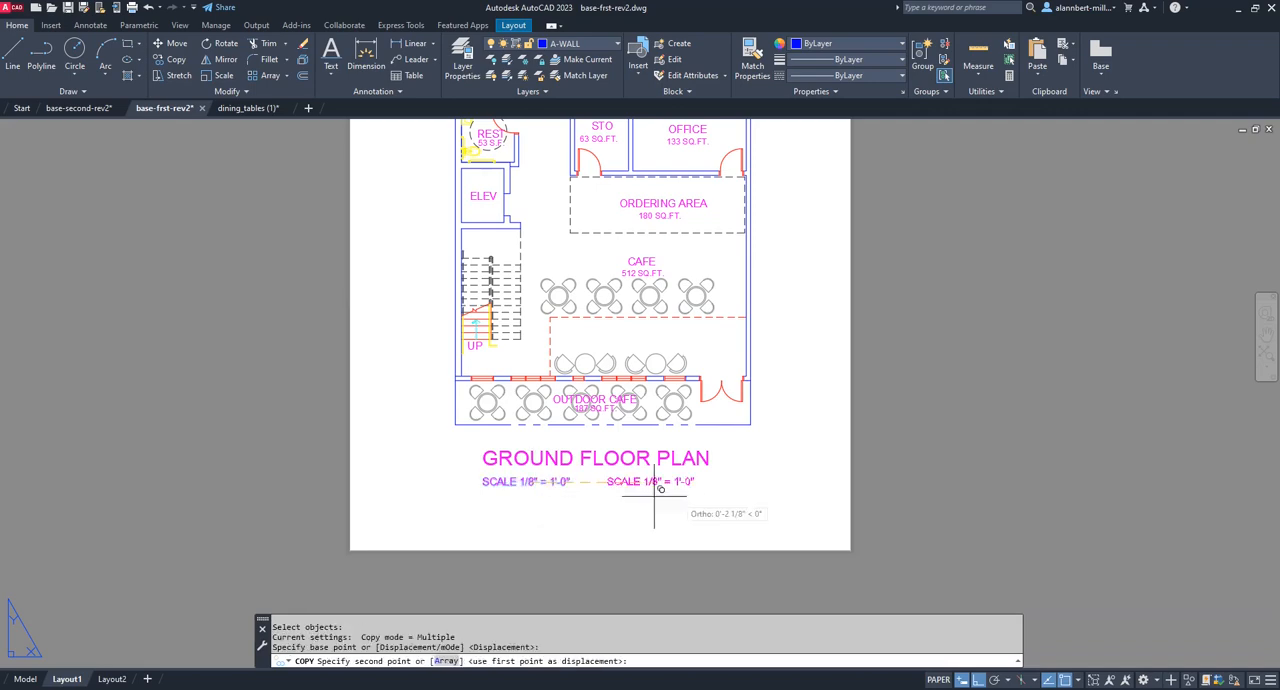
pyautogui.click(797, 493)
pyautogui.press('Return')
# Move the copied scale note straight down, close to the sheet's lower edge.
pyautogui.write('m')
pyautogui.press('Return')
pyautogui.click(791, 483)
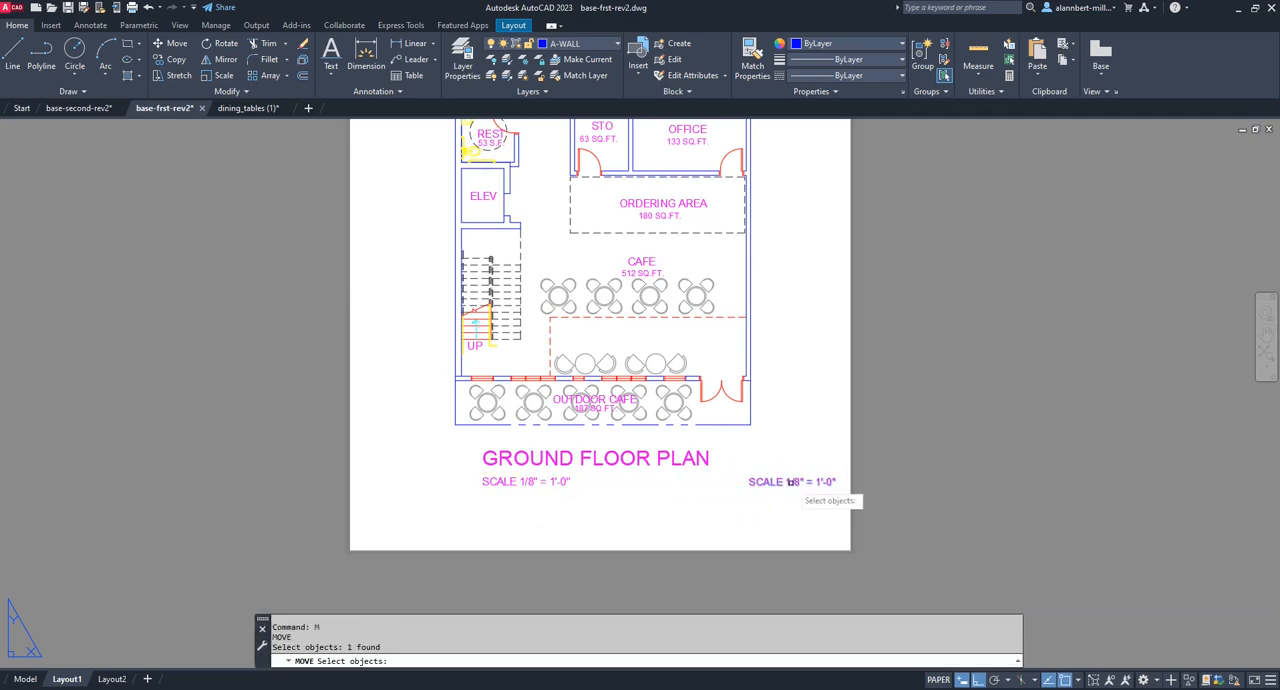
pyautogui.press('Return')
pyautogui.click(791, 483)
pyautogui.click(791, 531)
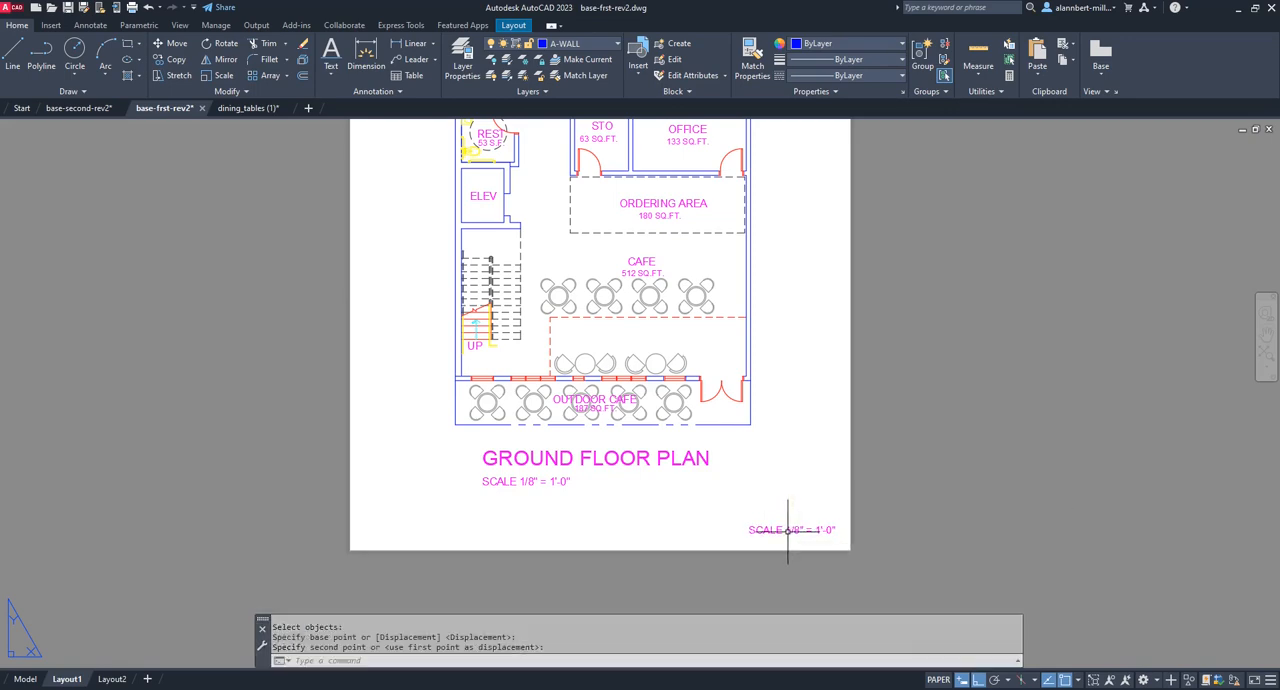
# Change the copied note's text to DRAWN BY followed by the drafter's name.
pyautogui.doubleClick(796, 527)
pyautogui.write('DRAWN BY A. MILLENDEZ')
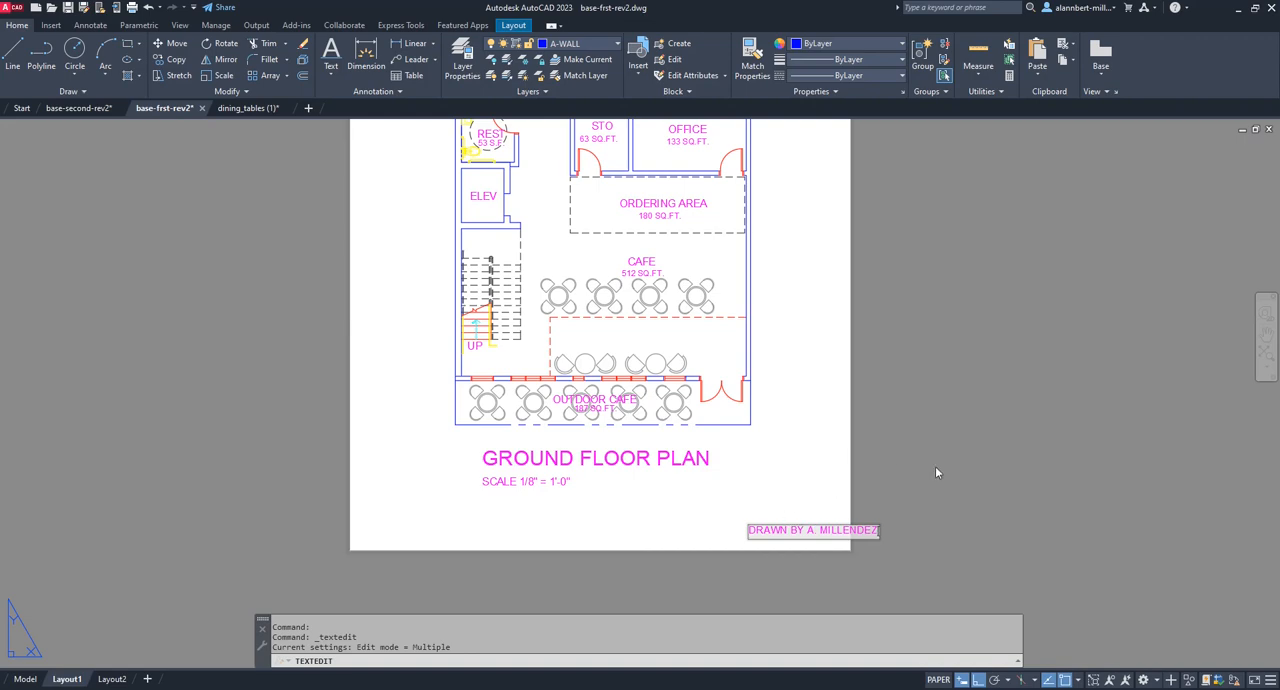
pyautogui.click(936, 467)
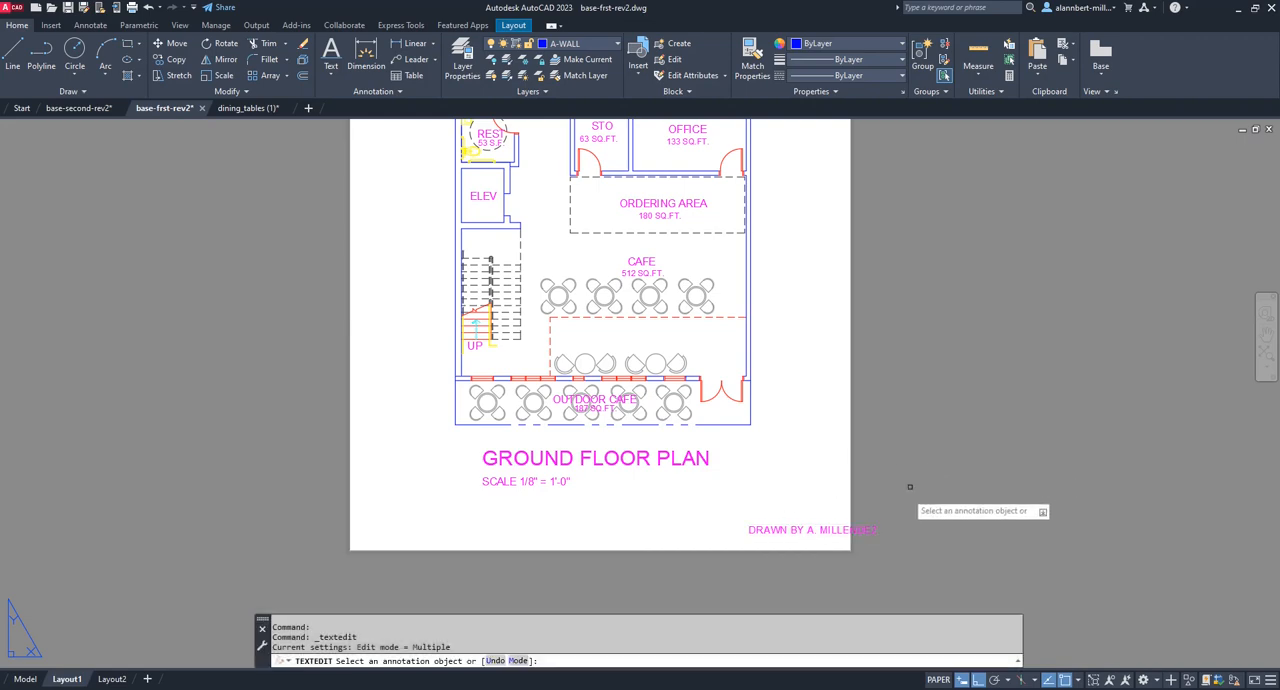
pyautogui.rightClick(892, 507)
pyautogui.click(859, 527)
pyautogui.write('m')
pyautogui.press('Return')
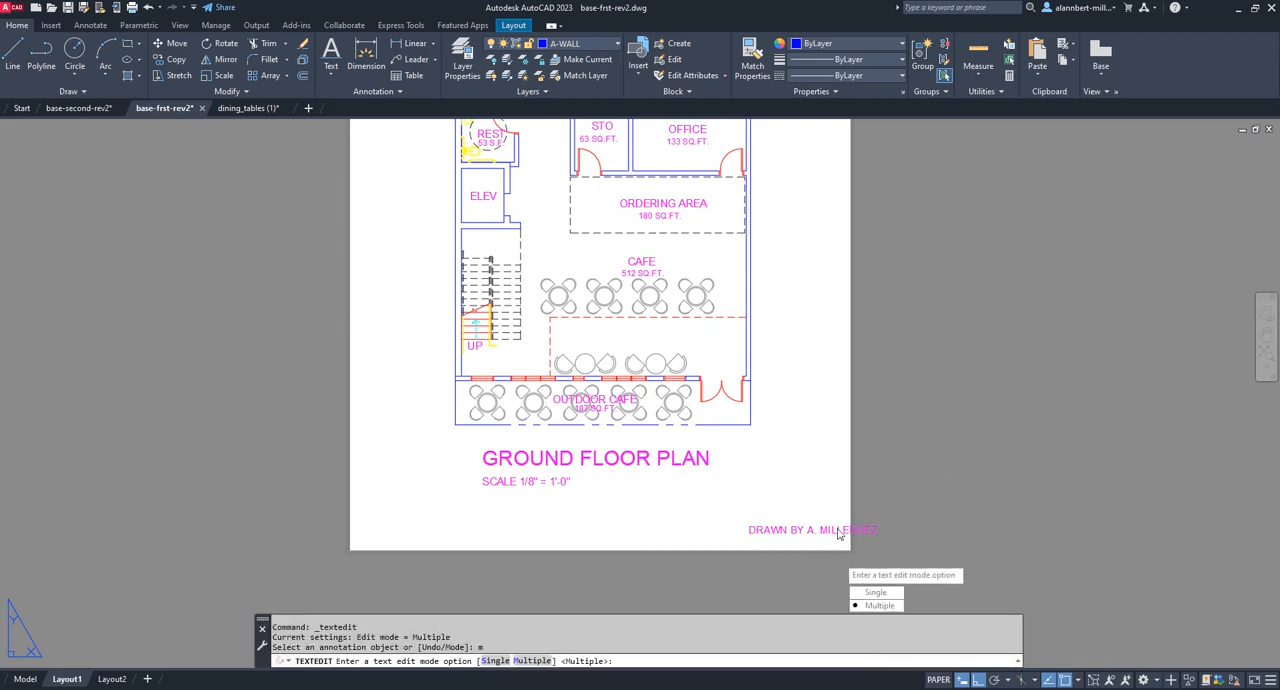
pyautogui.press('Escape')
pyautogui.write('m')
pyautogui.press('Return')
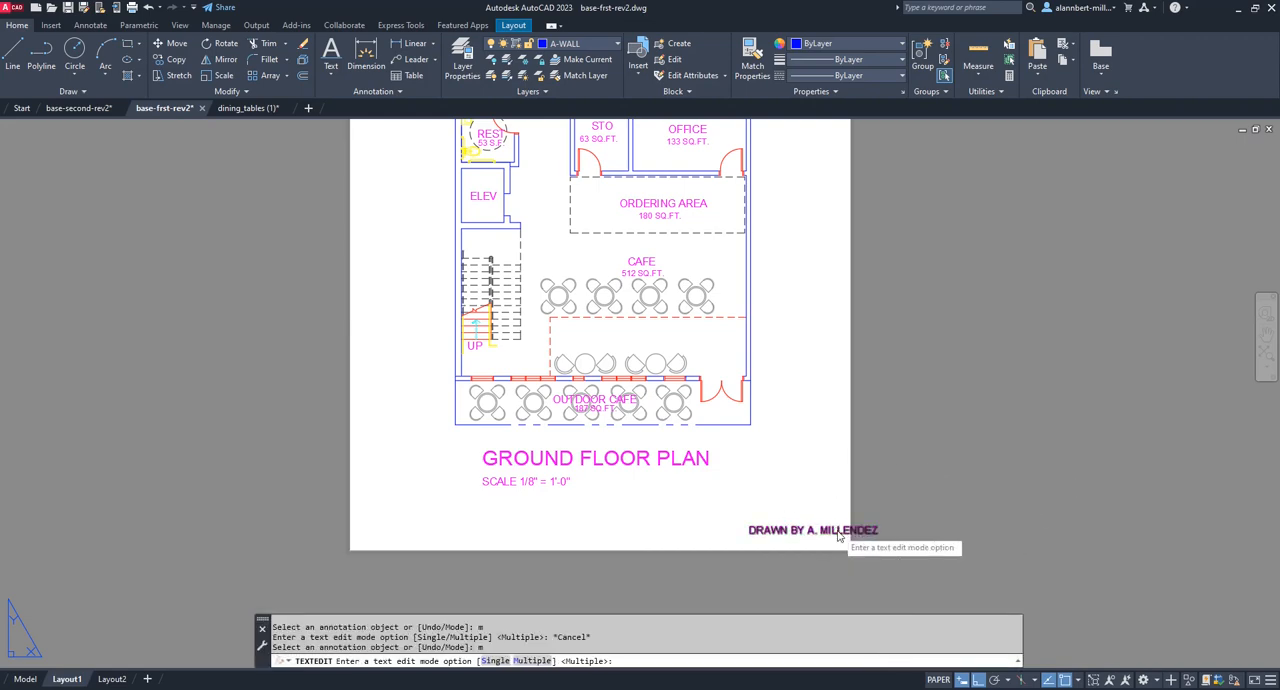
pyautogui.press('Escape')
pyautogui.press('Escape')
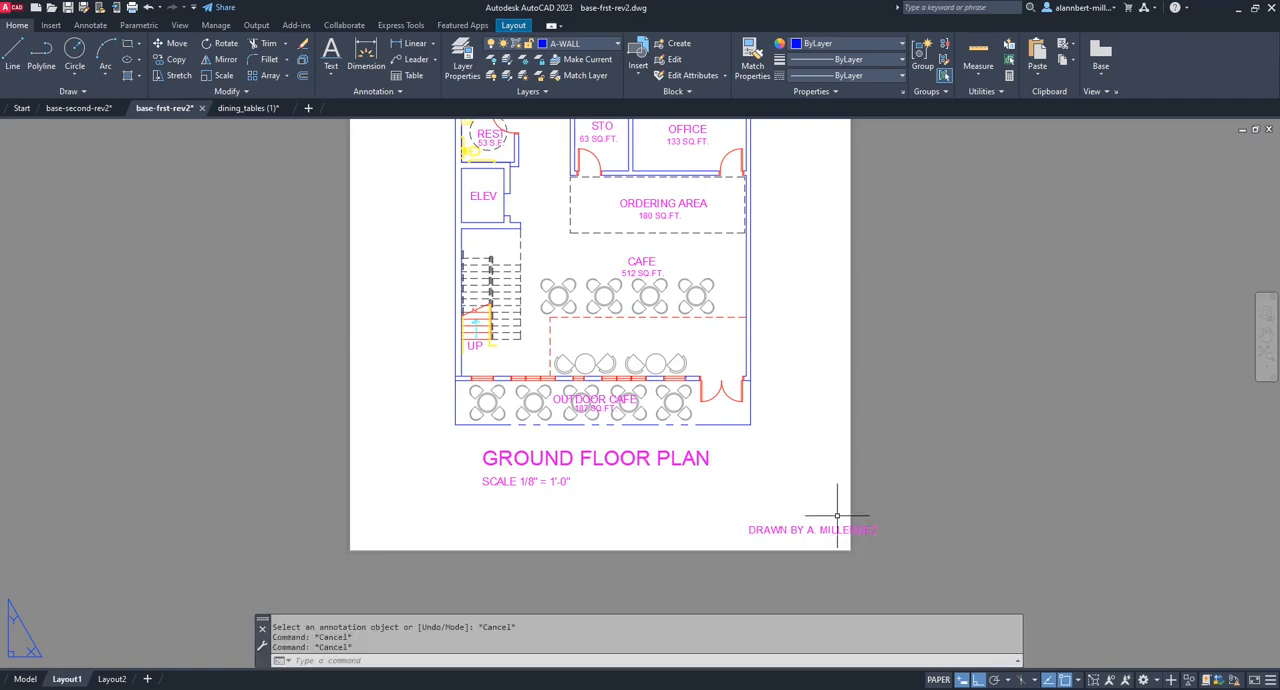
# Move the DRAWN BY note horizontally left until it fits inside the sheet edge.
pyautogui.write('M')
pyautogui.press('Return')
pyautogui.click(830, 527)
pyautogui.press('Return')
pyautogui.click(841, 509)
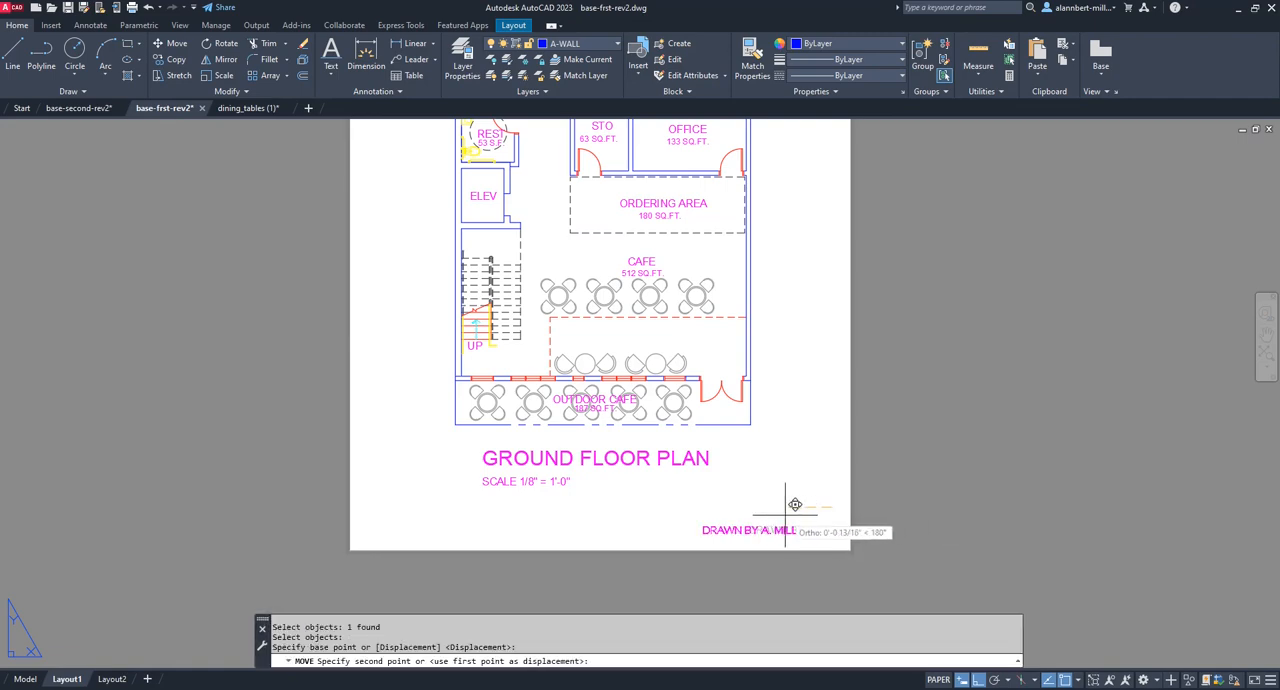
pyautogui.click(806, 508)
# Open the plot preview of Layout1 and examine how the OUTDOOR CAFE label reads against the tables.
pyautogui.scroll(-2, 808, 460)
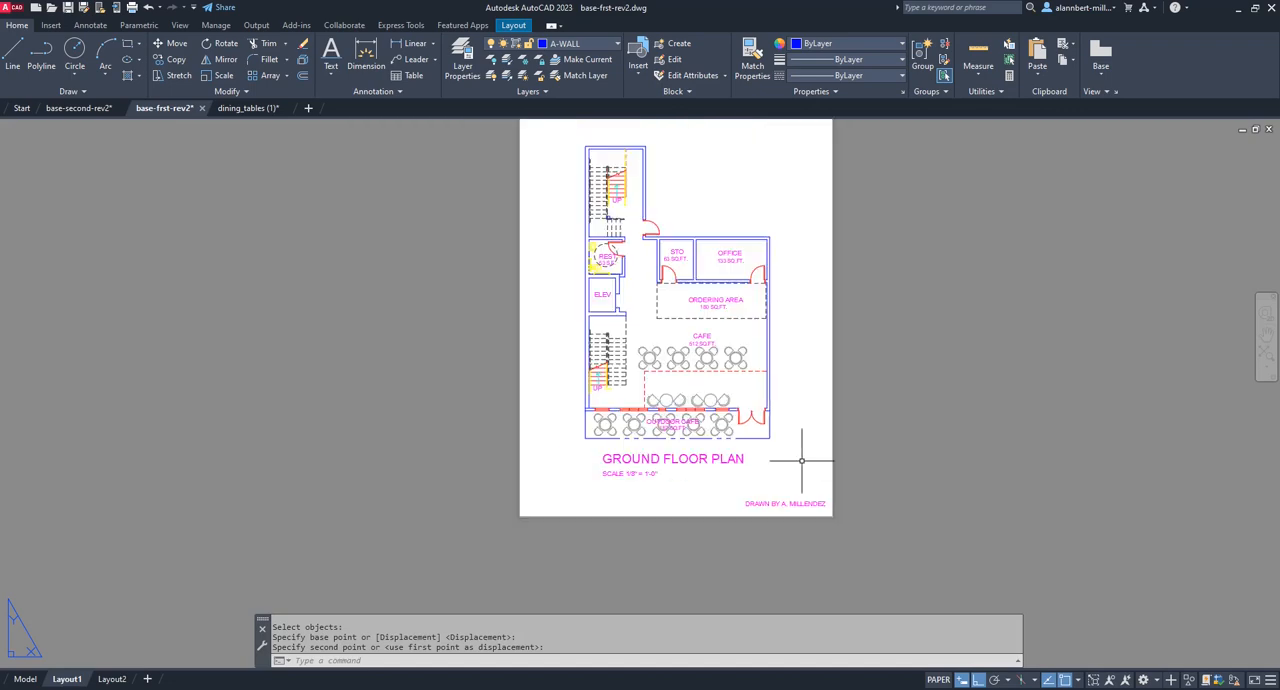
pyautogui.moveTo(808, 457)
pyautogui.mouseDown(button='middle')
pyautogui.moveTo(761, 531)
pyautogui.moveTo(745, 509)
pyautogui.mouseUp(button='middle')
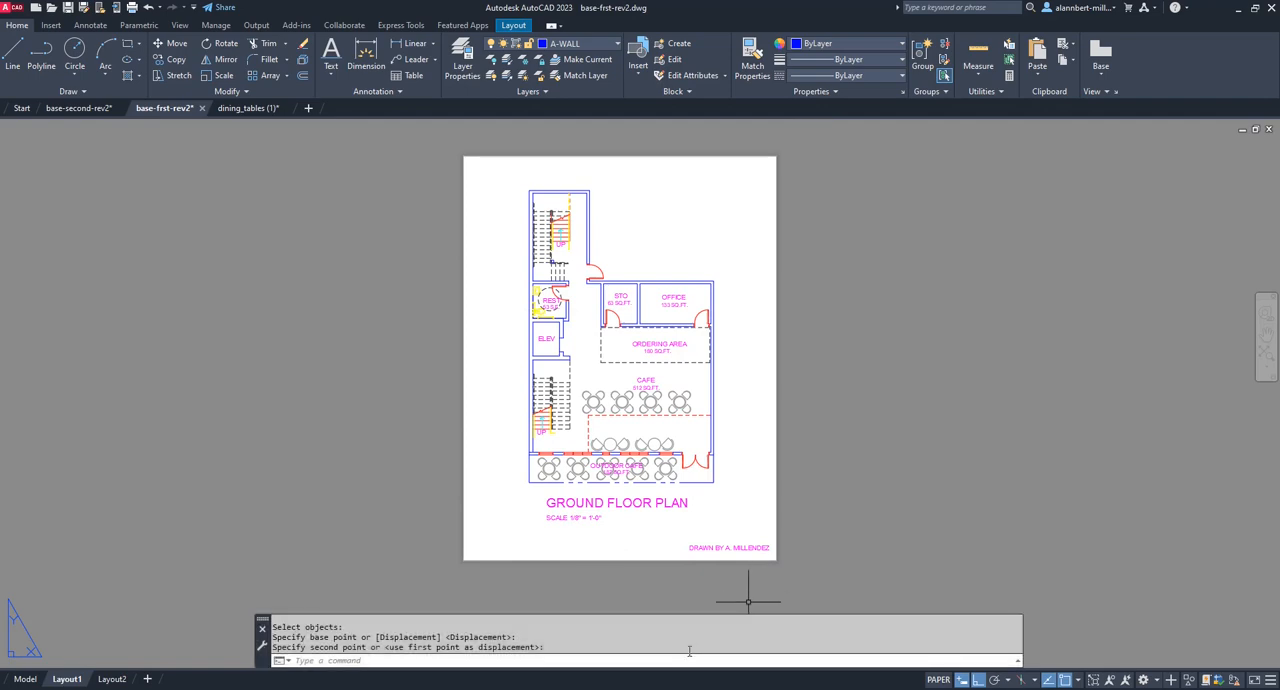
pyautogui.write('w')
pyautogui.press('Return')
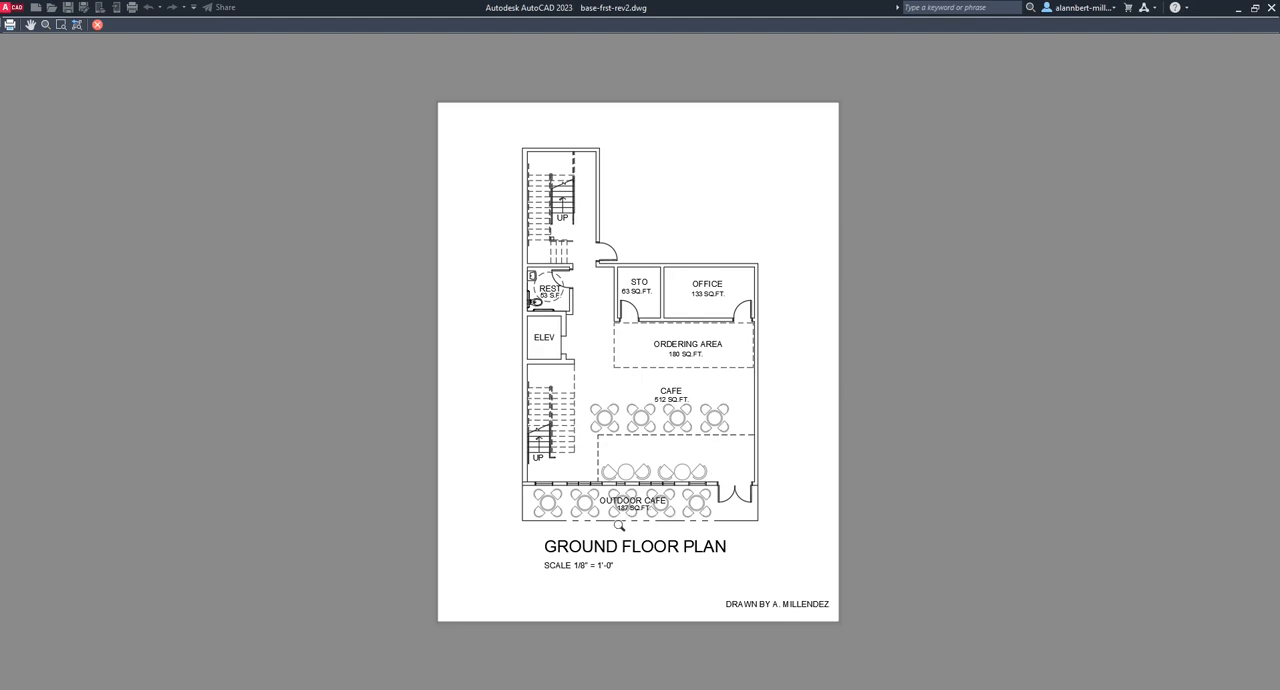
pyautogui.scroll(4, 659, 508)
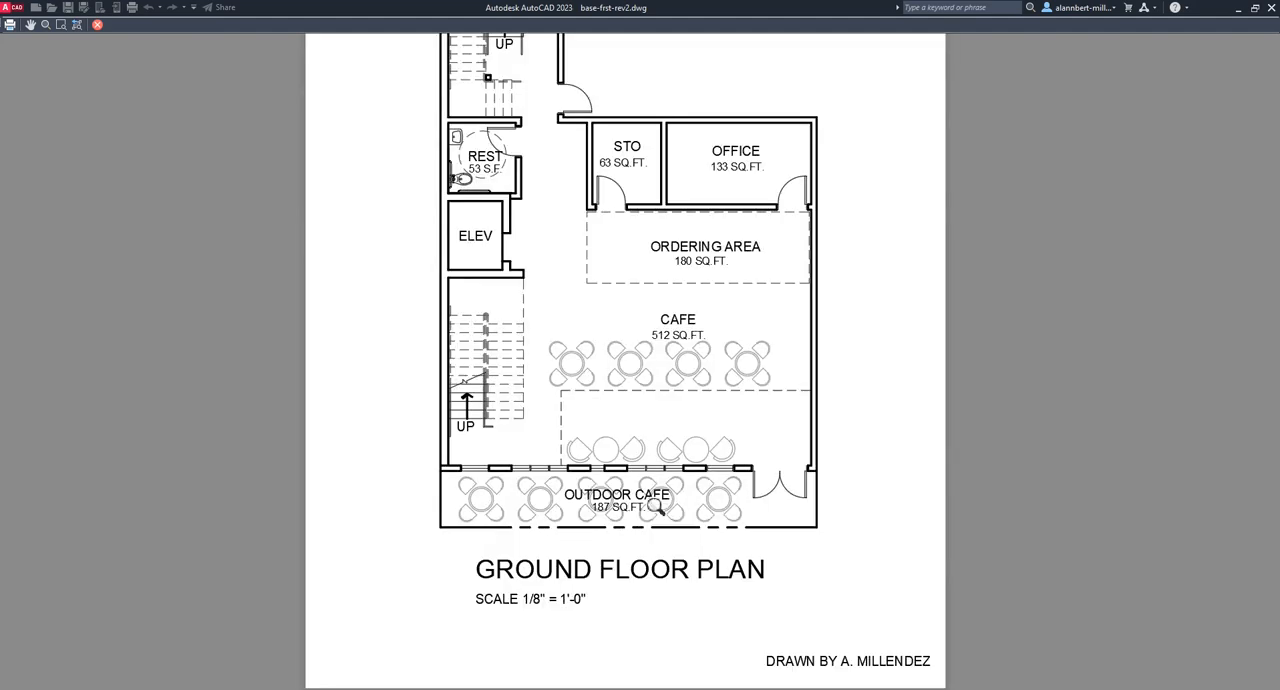
pyautogui.scroll(-2, 659, 508)
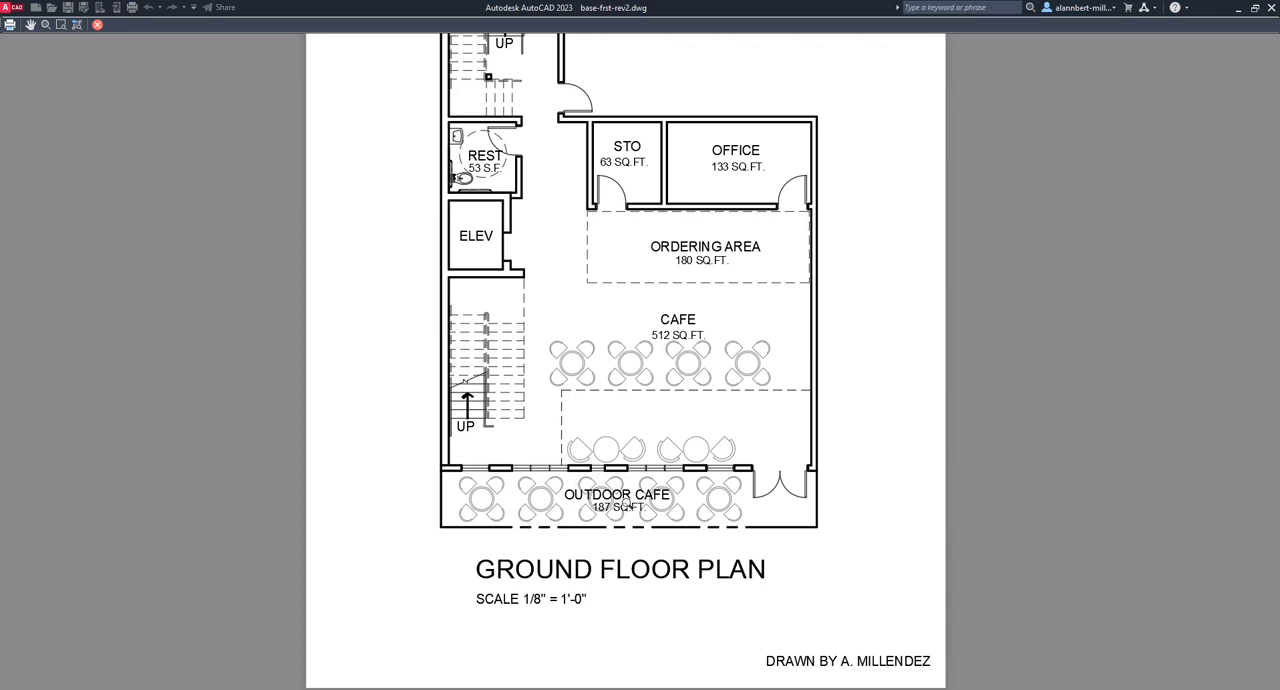
pyautogui.scroll(4, 621, 505)
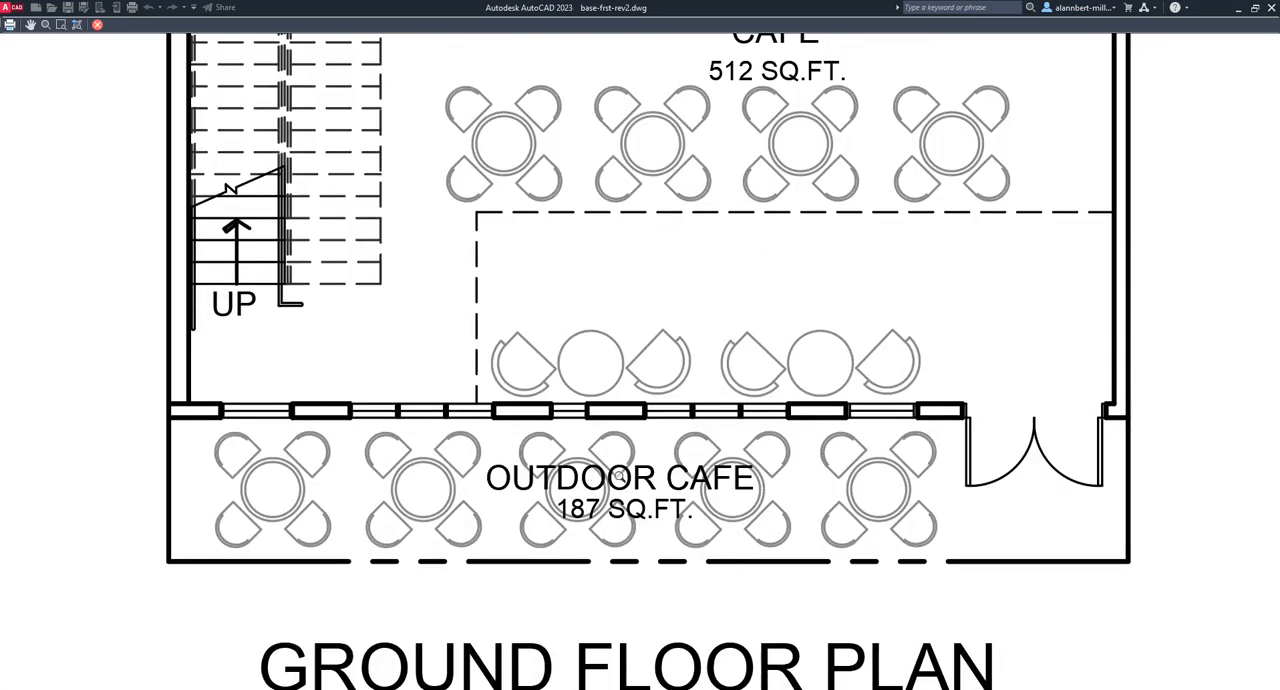
pyautogui.scroll(-6, 620, 480)
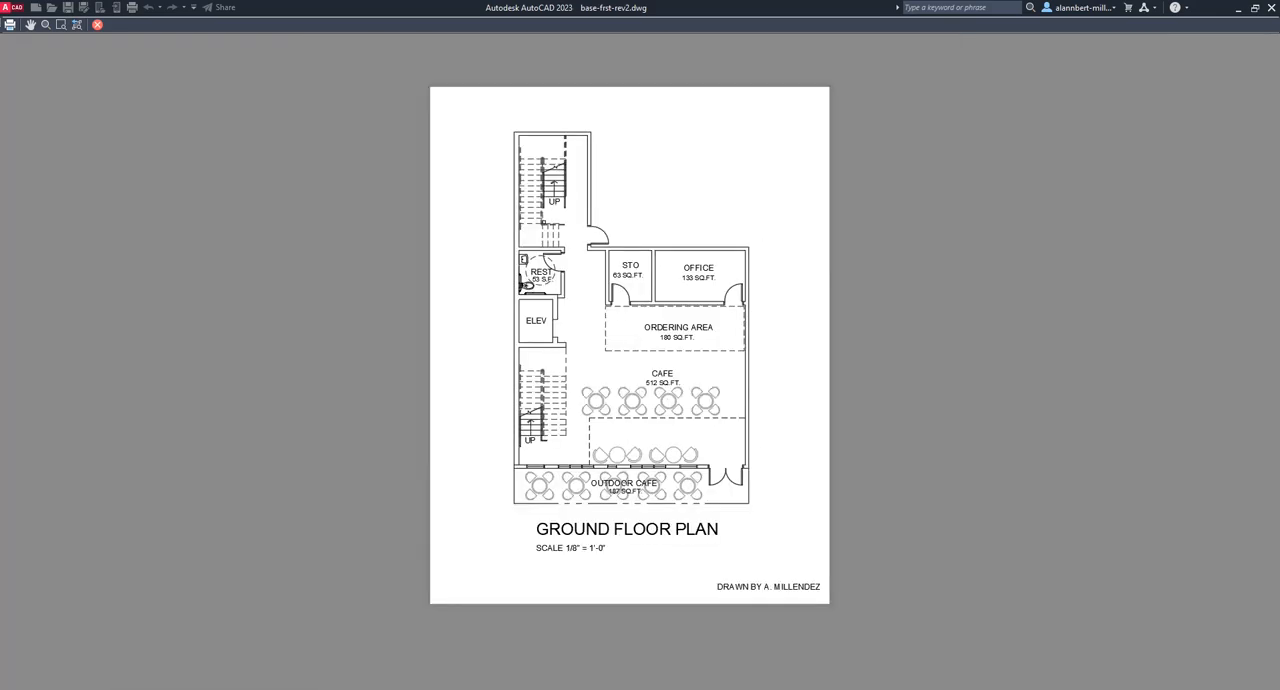
pyautogui.press('Escape')
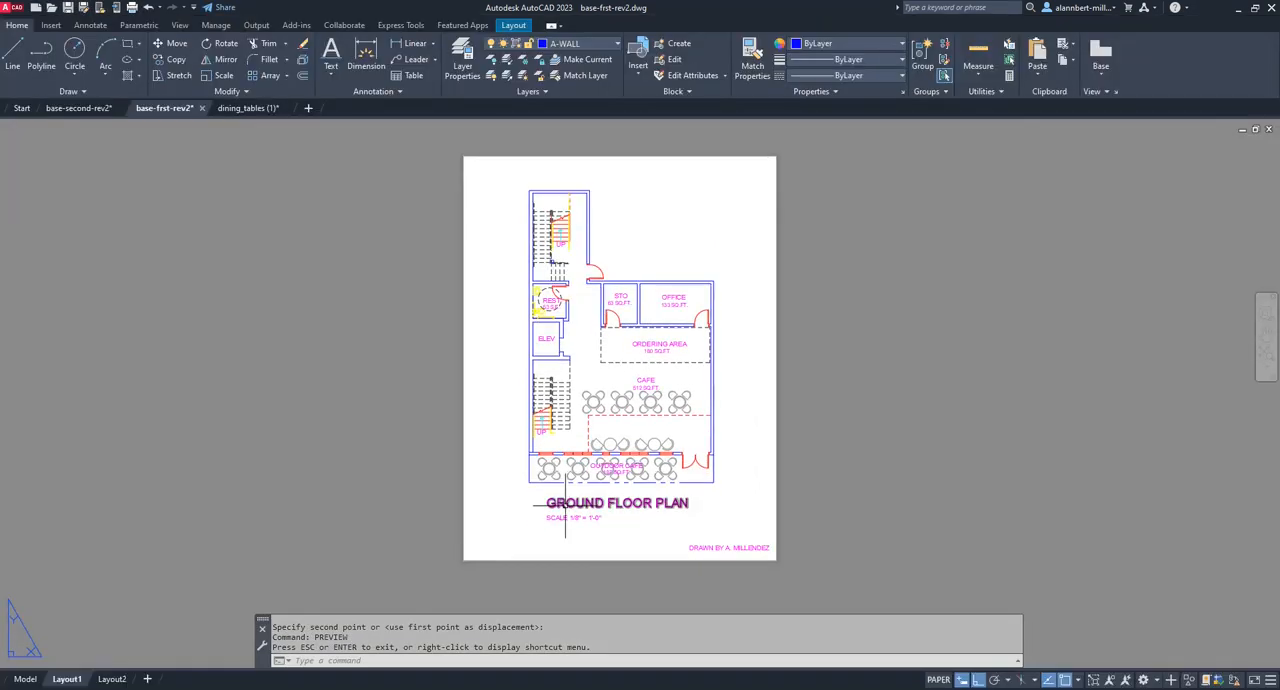
# Move the outdoor cafe's 187 SQ.FT. text straight down, just below the strip's dashed boundary line.
pyautogui.scroll(8, 648, 442)
pyautogui.write('m')
pyautogui.press('Return')
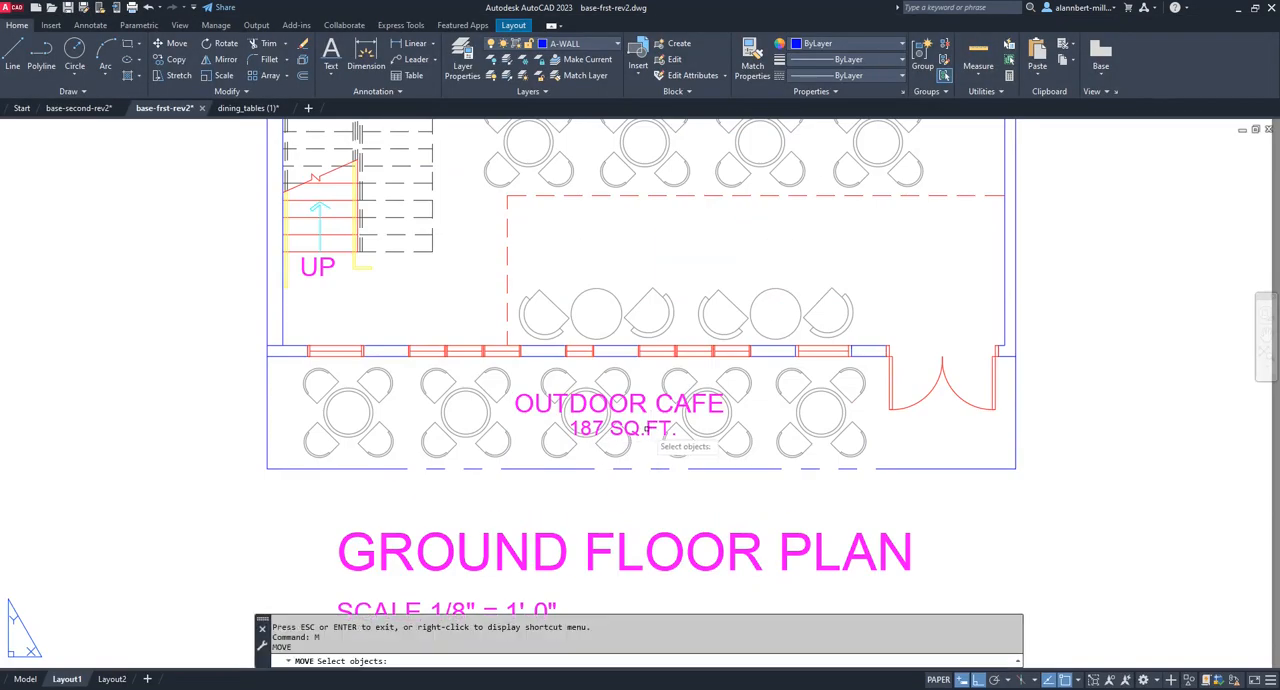
pyautogui.click(646, 430)
pyautogui.press('Return')
pyautogui.click(628, 430)
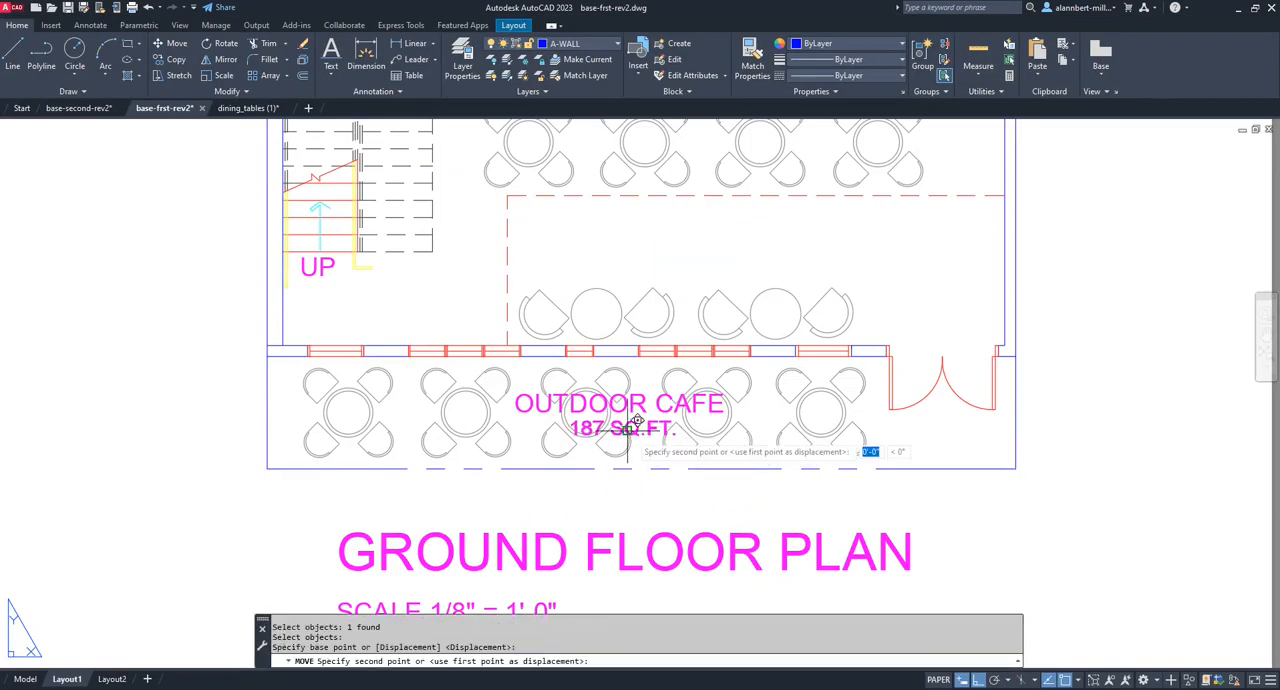
pyautogui.click(641, 476)
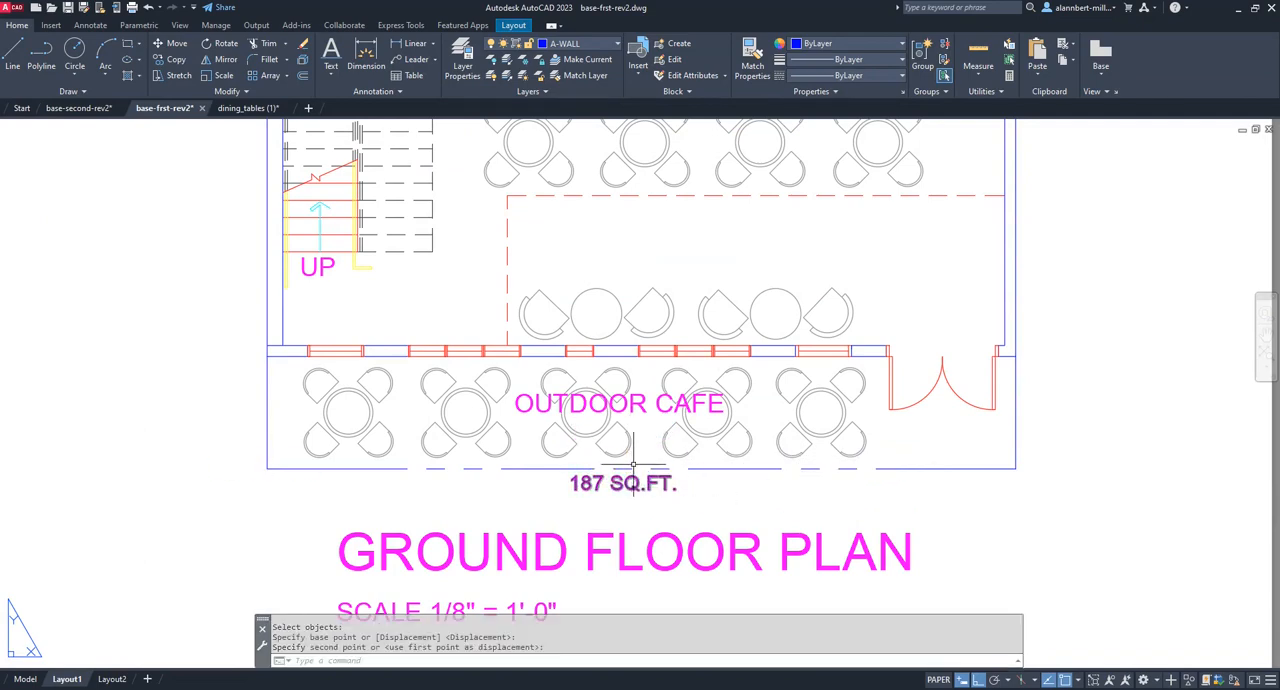
# Move the OUTDOOR CAFE label straight down to the same level as its area text.
pyautogui.press('Return')
pyautogui.click(637, 404)
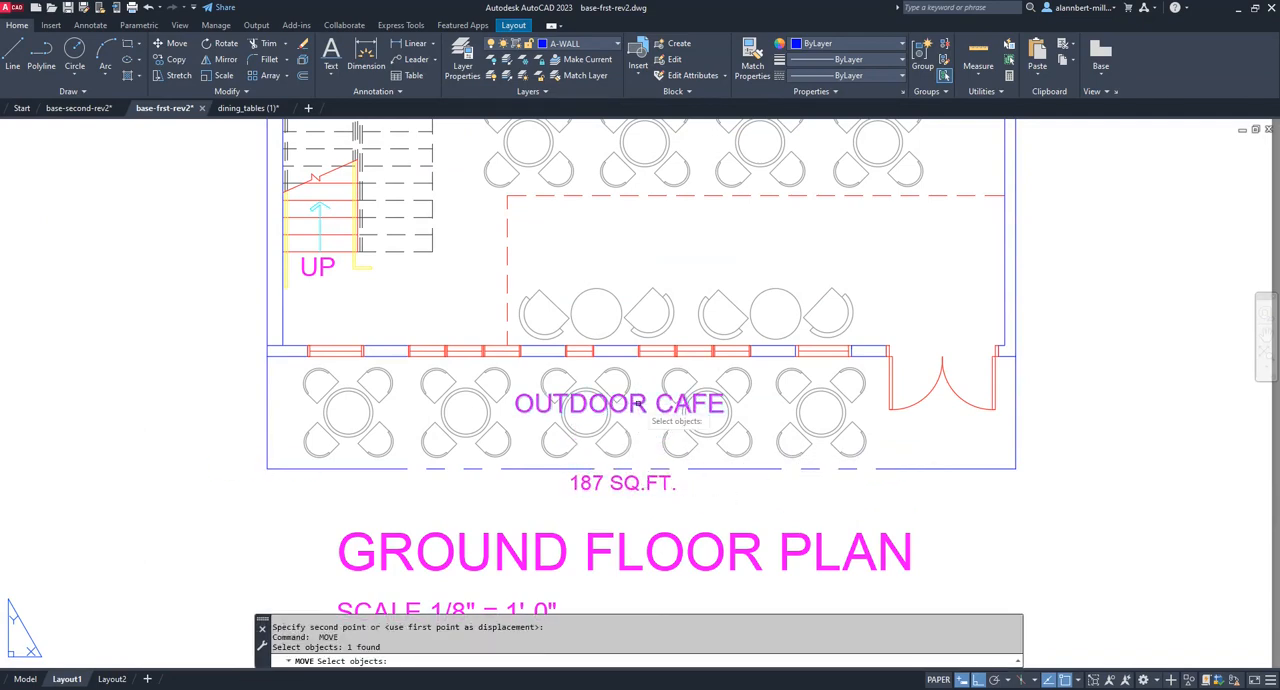
pyautogui.press('Return')
pyautogui.click(637, 404)
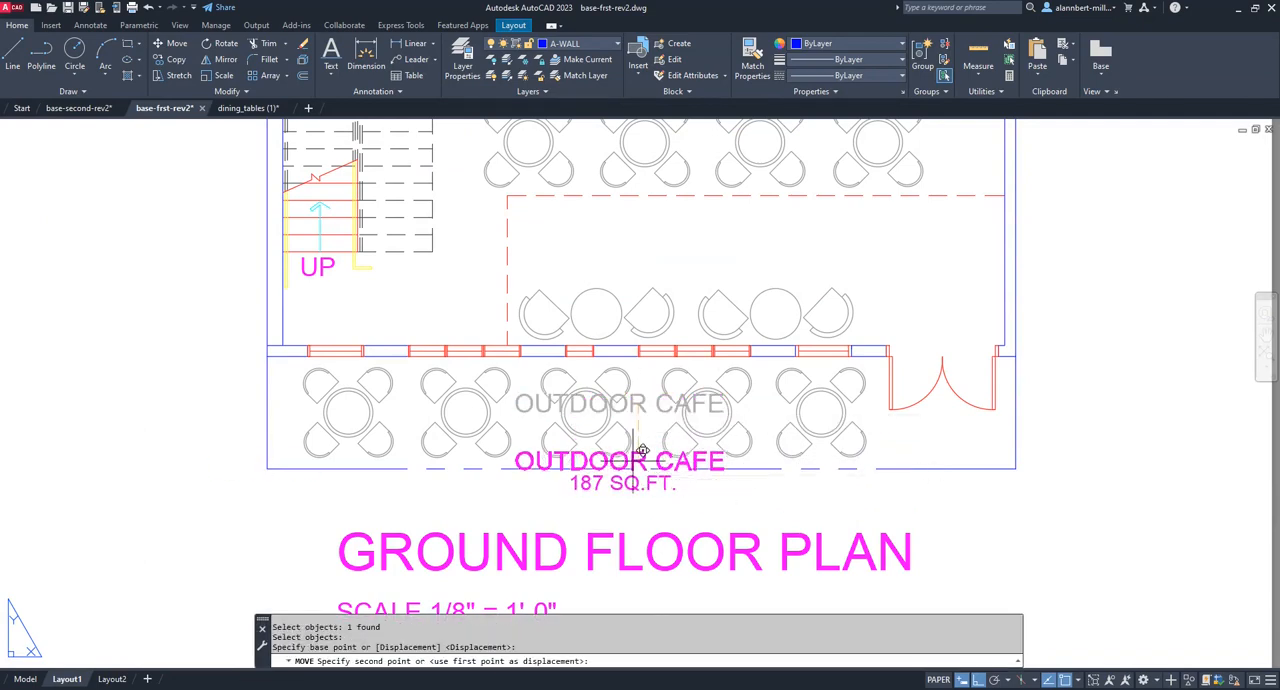
pyautogui.click(589, 483)
# Move the OUTDOOR CAFE label horizontally about 1 3/16" left, beside its area text and aligned with the start of the plan title.
pyautogui.write('m')
pyautogui.press('Return')
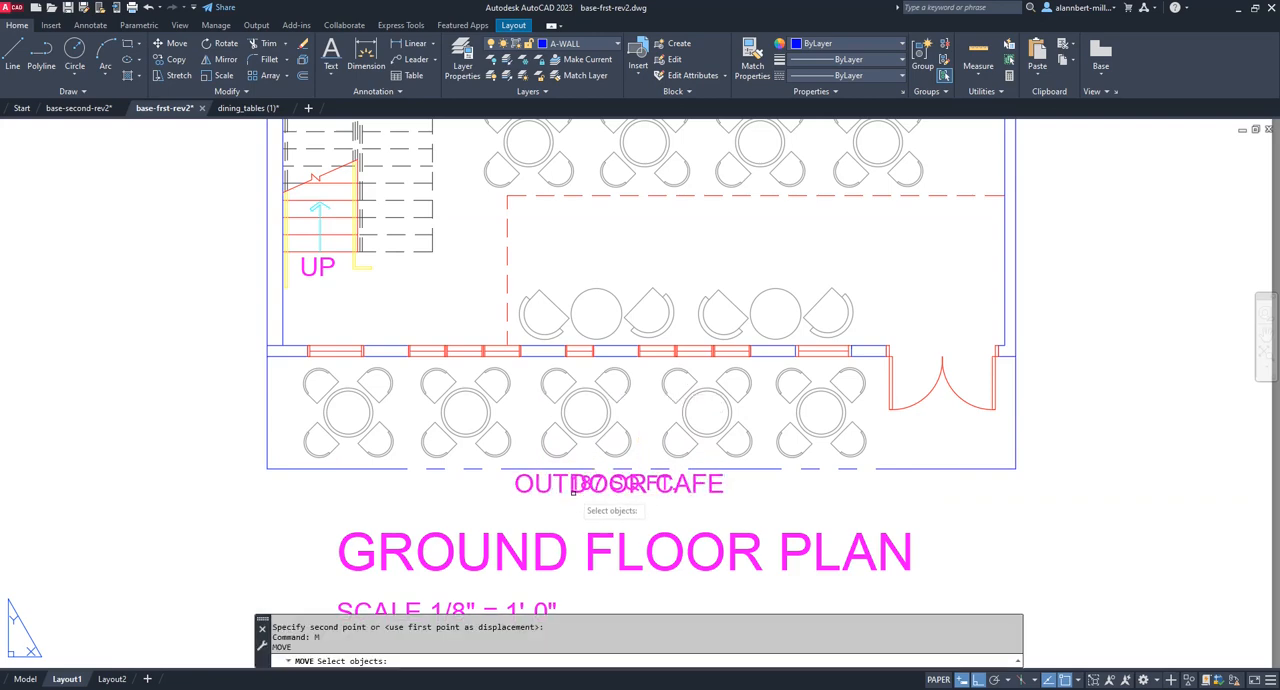
pyautogui.click(573, 490)
pyautogui.press('Return')
pyautogui.click(741, 507)
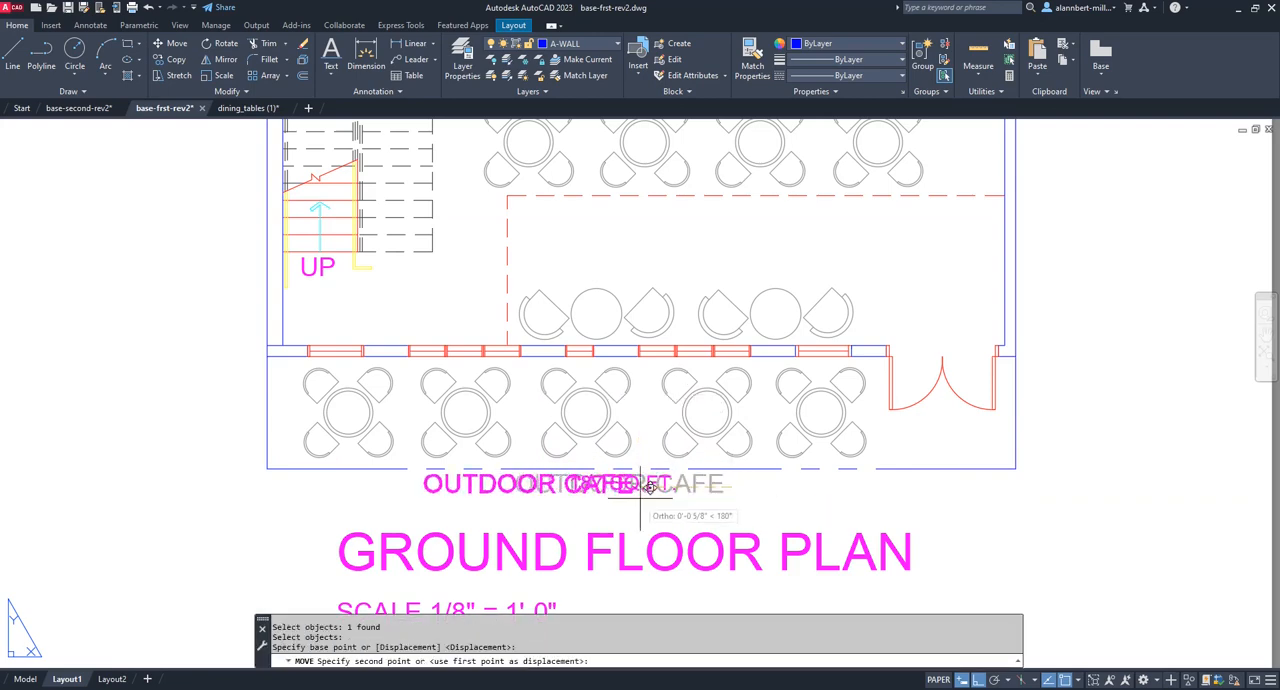
pyautogui.click(556, 517)
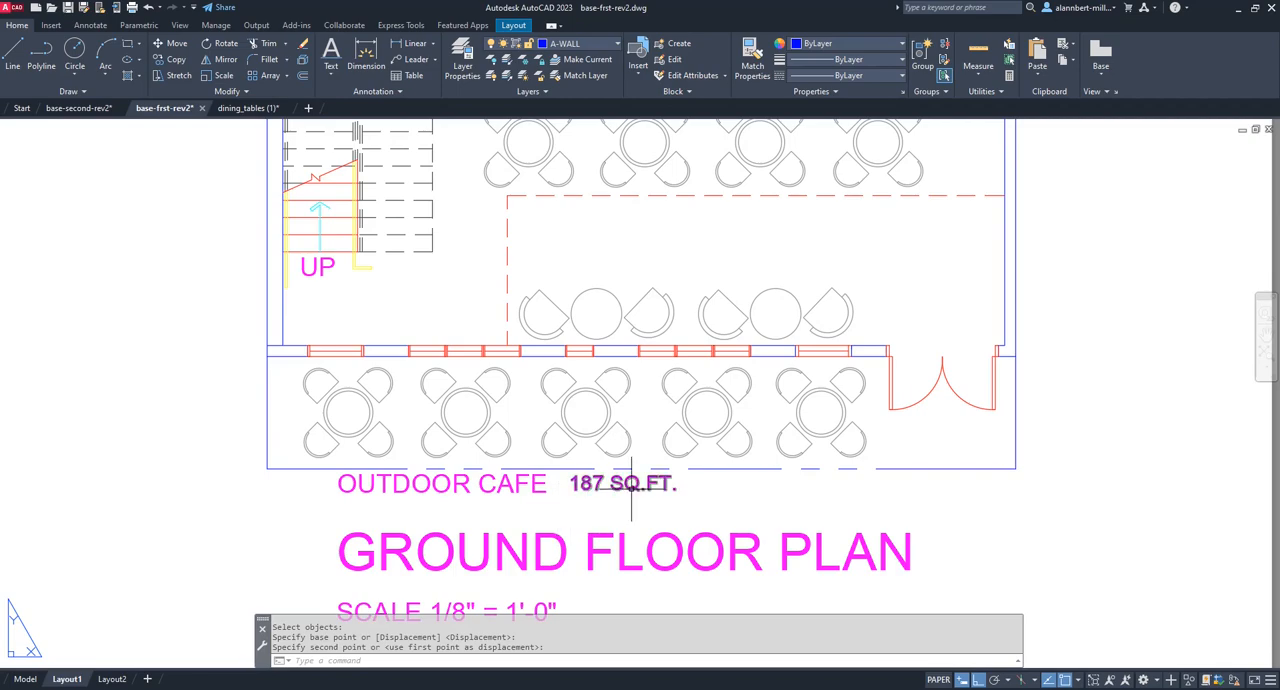
# Move the GROUND FLOOR PLAN title and its scale note together straight down, leaving more space below the OUTDOOR CAFE label.
pyautogui.press('Escape')
pyautogui.press('Escape')
pyautogui.scroll(-5, 731, 486)
pyautogui.scroll(4, 686, 528)
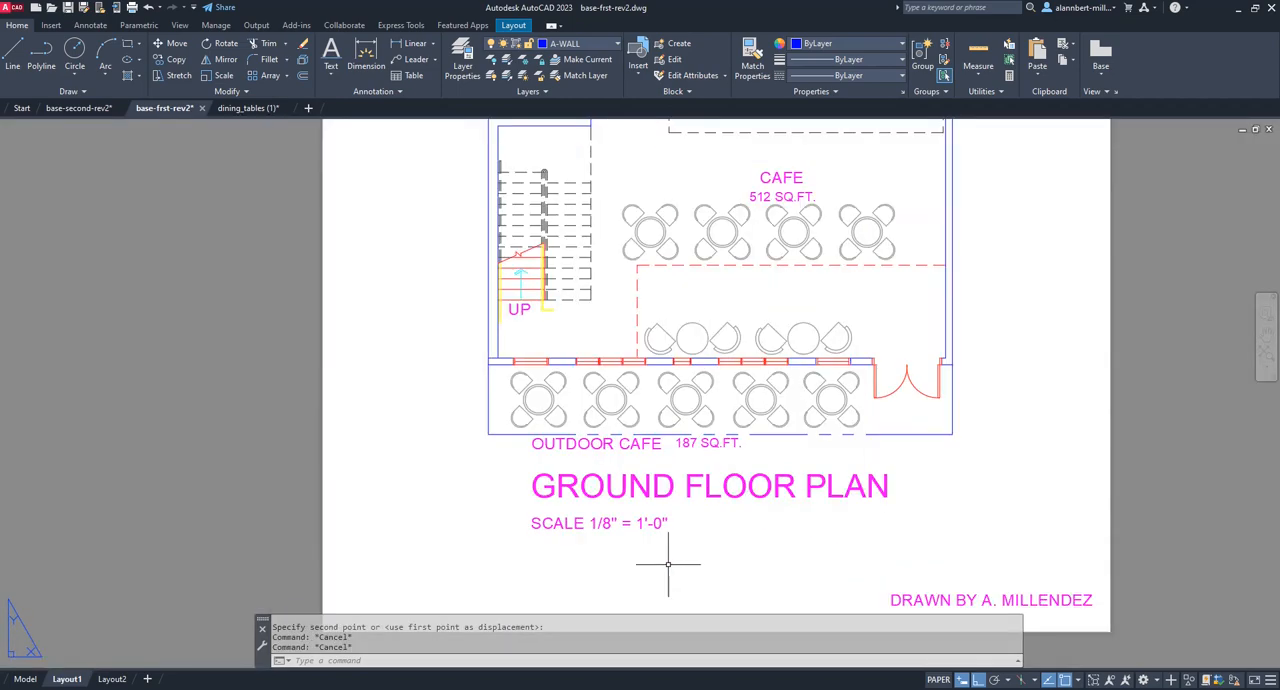
pyautogui.write('m')
pyautogui.press('Return')
pyautogui.click(692, 545)
pyautogui.click(560, 464)
pyautogui.press('Return')
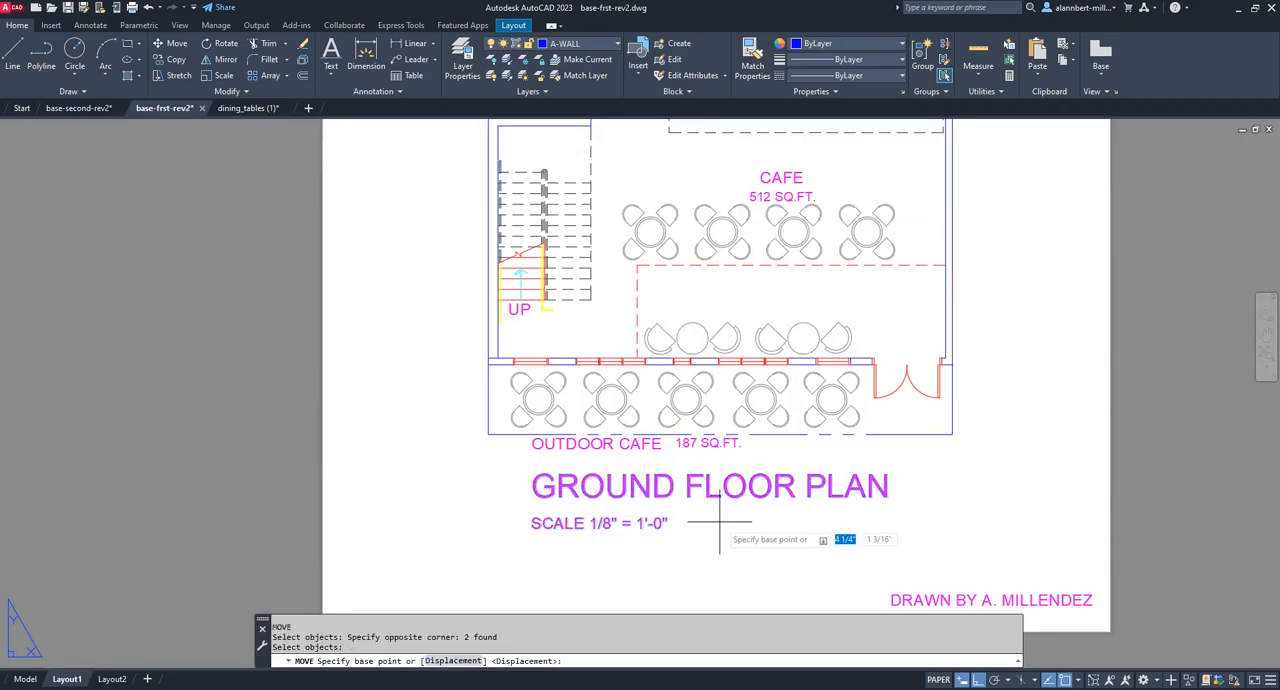
pyautogui.click(719, 521)
pyautogui.click(665, 556)
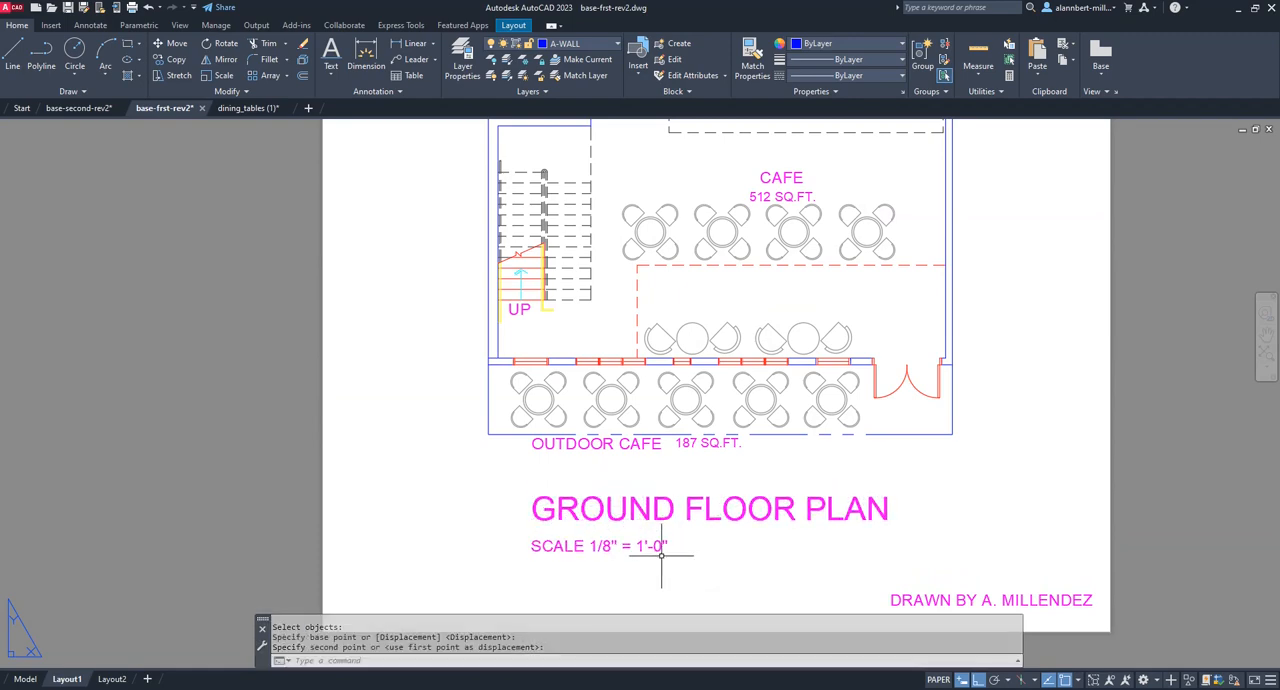
# Move the SCALE 1/8" = 1'-0" note straight up about 1/16", closer to the plan title.
pyautogui.press('Return')
pyautogui.click(662, 548)
pyautogui.press('Return')
pyautogui.click(696, 541)
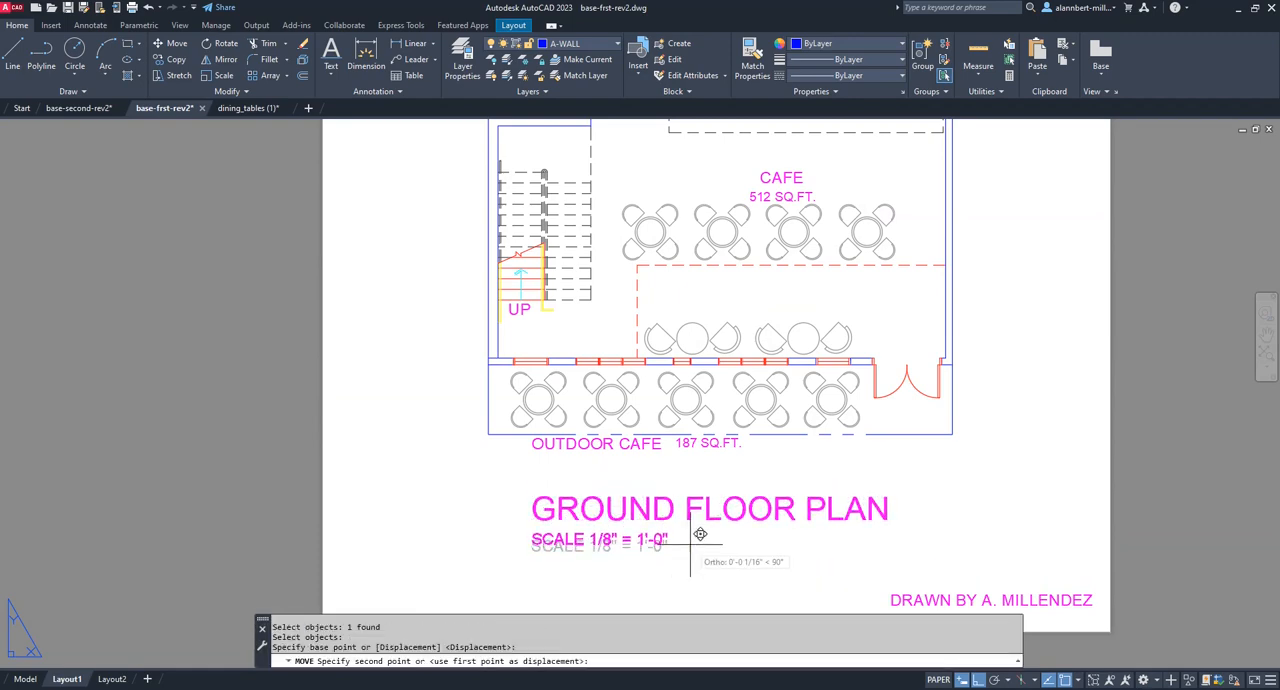
pyautogui.click(700, 534)
# Draw a horizontal line between the GROUND FLOOR PLAN title and the scale note, extending slightly past both ends of the title.
pyautogui.write('l')
pyautogui.press('Return')
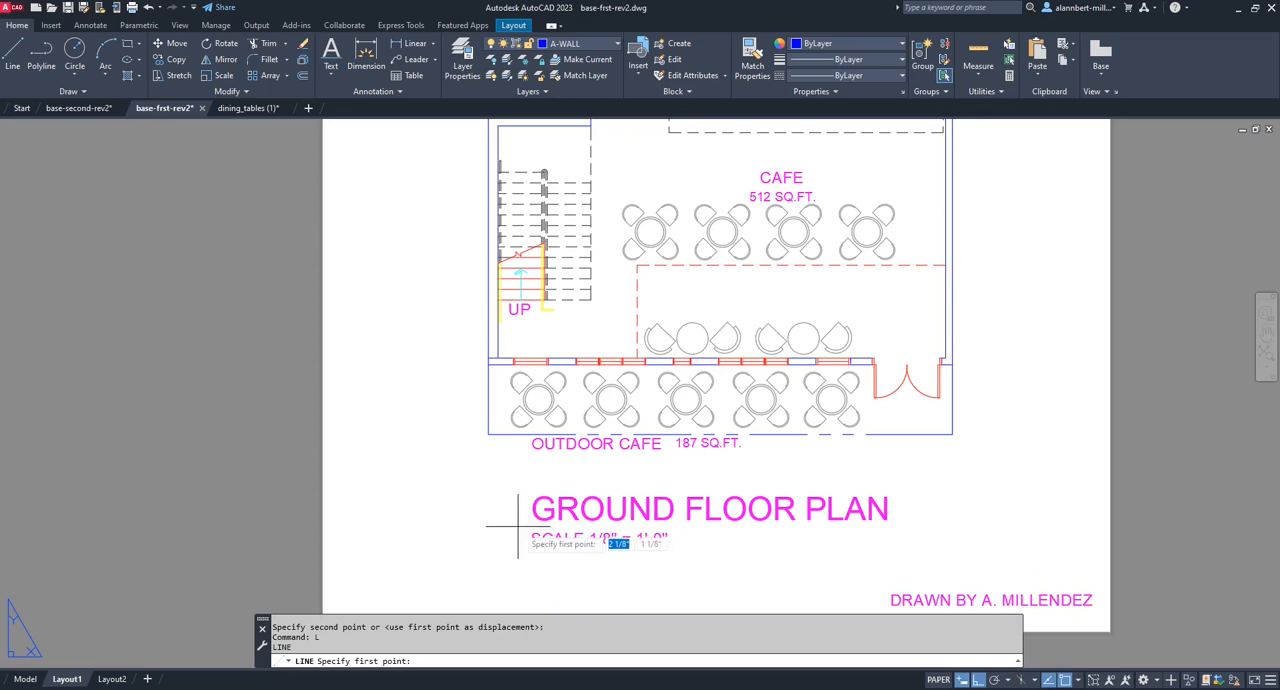
pyautogui.click(518, 525)
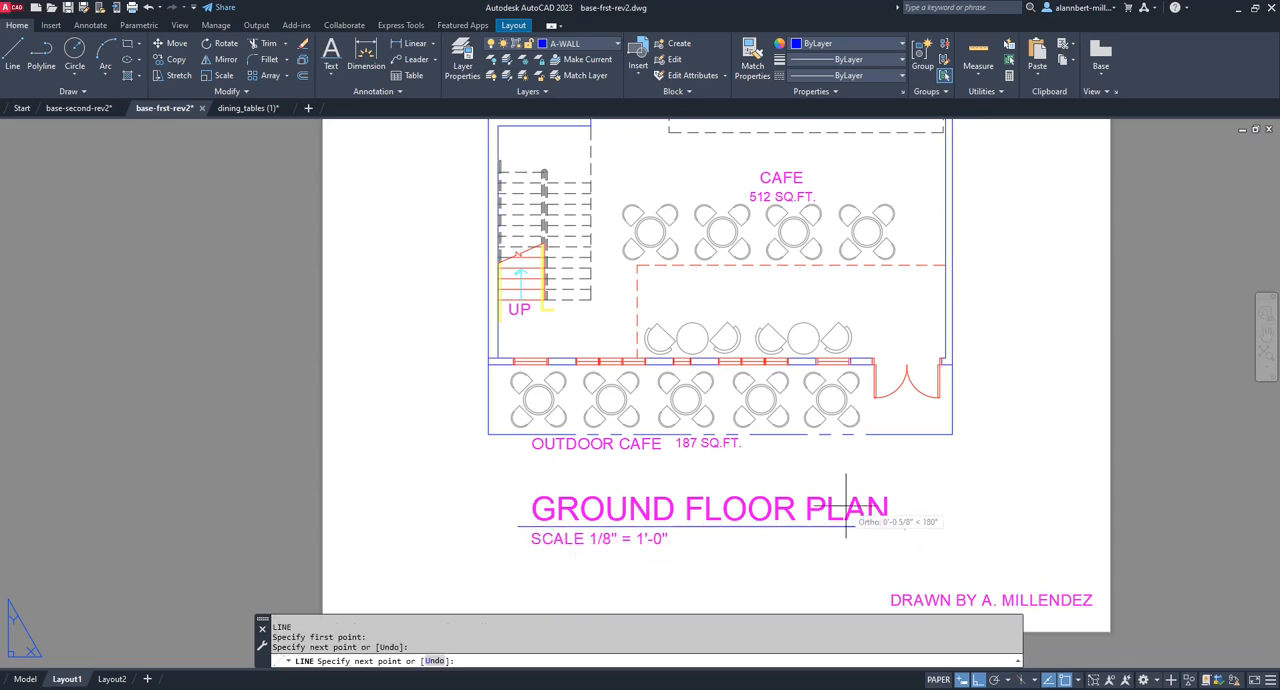
pyautogui.click(904, 525)
pyautogui.press('Return')
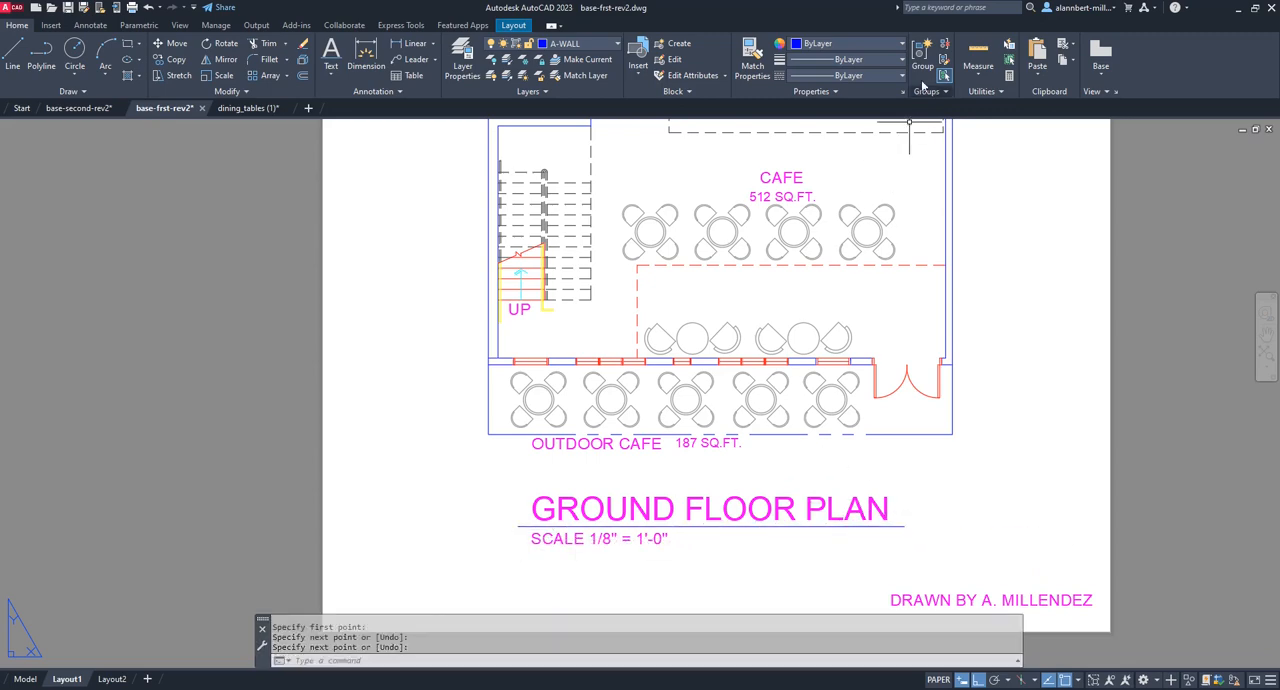
# Match the properties of the GROUND FLOOR PLAN title onto the line beneath it.
pyautogui.click(752, 55)
pyautogui.click(664, 518)
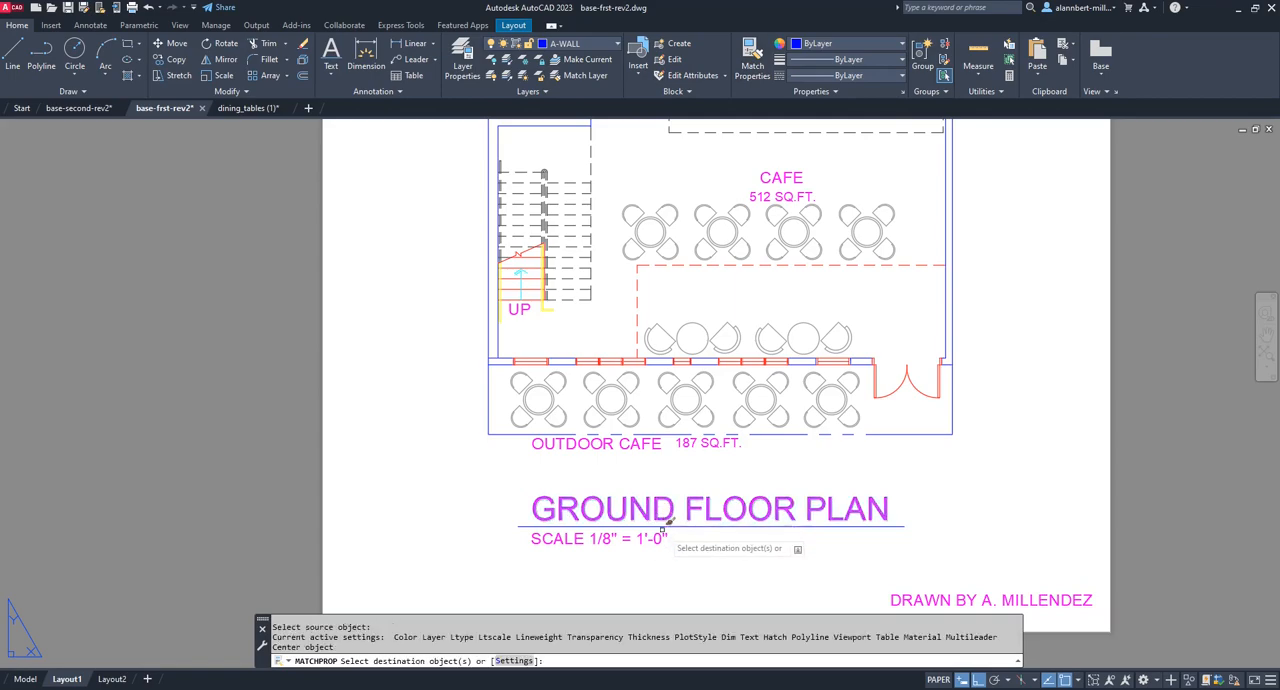
pyautogui.click(826, 524)
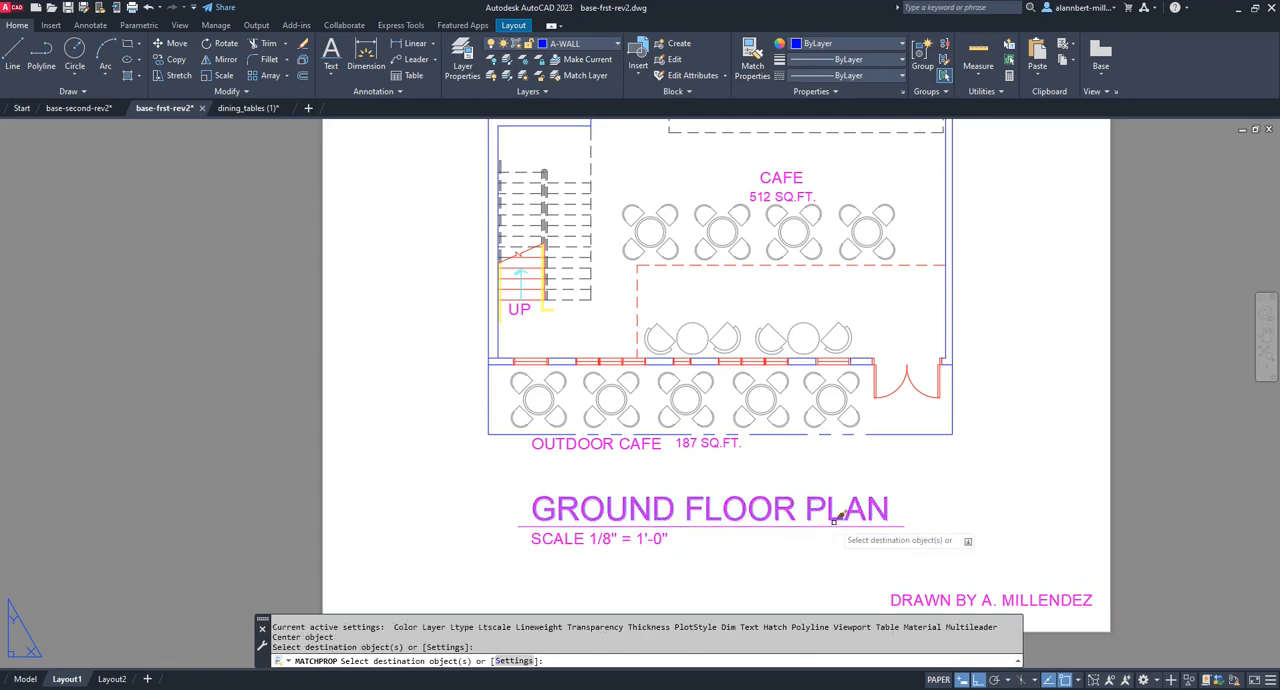
pyautogui.press('Escape')
# Open the plot preview of Layout1 to examine the underlined plan title and the outdoor cafe labels.
pyautogui.scroll(-5, 900, 435)
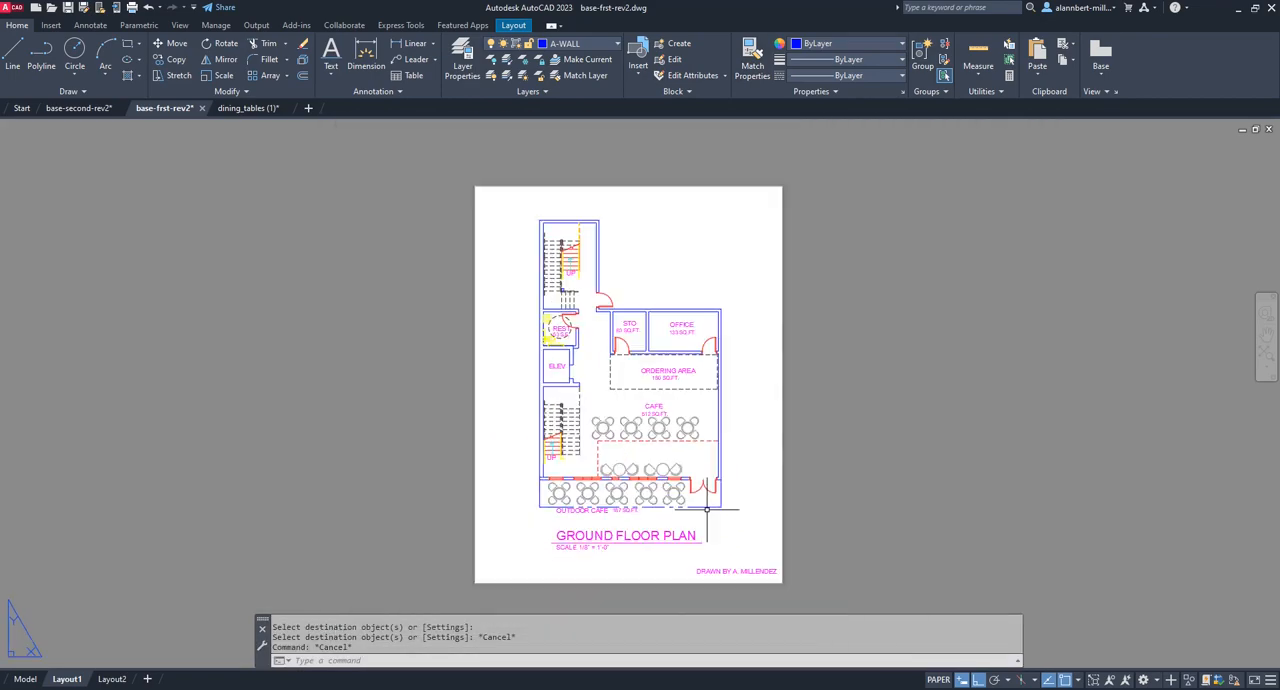
pyautogui.moveTo(706, 509); pyautogui.dragTo(698, 490, button='middle')
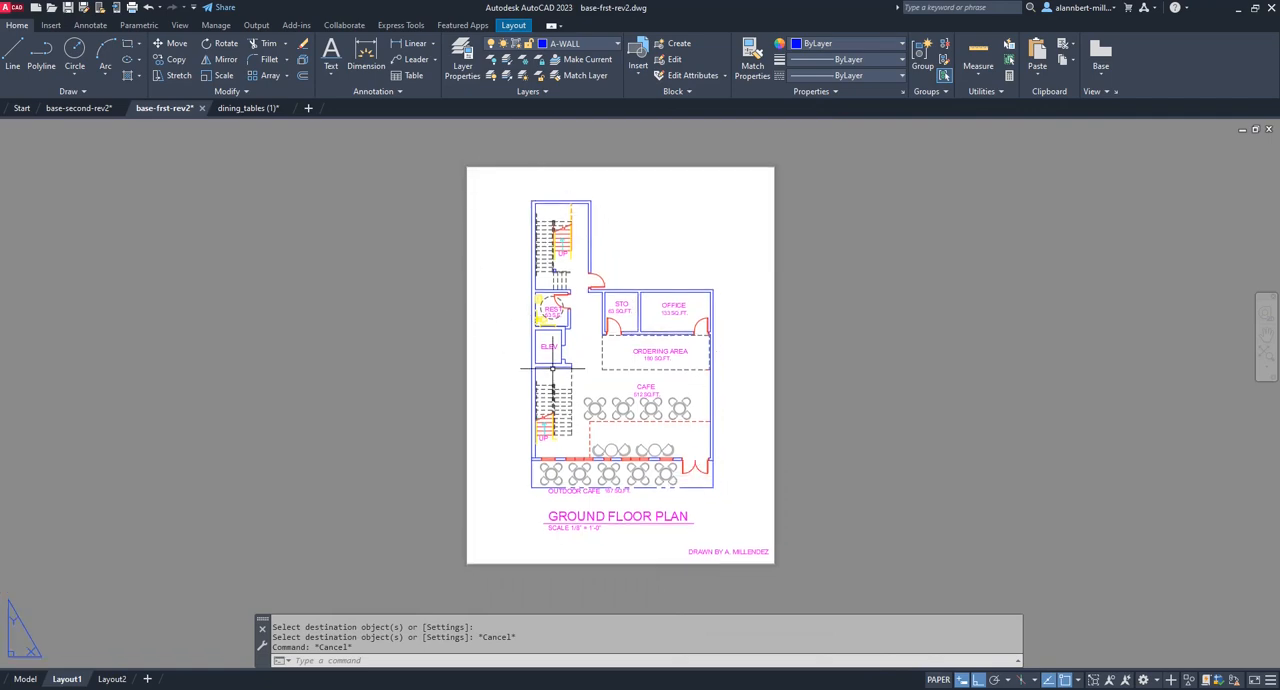
pyautogui.press('Return')
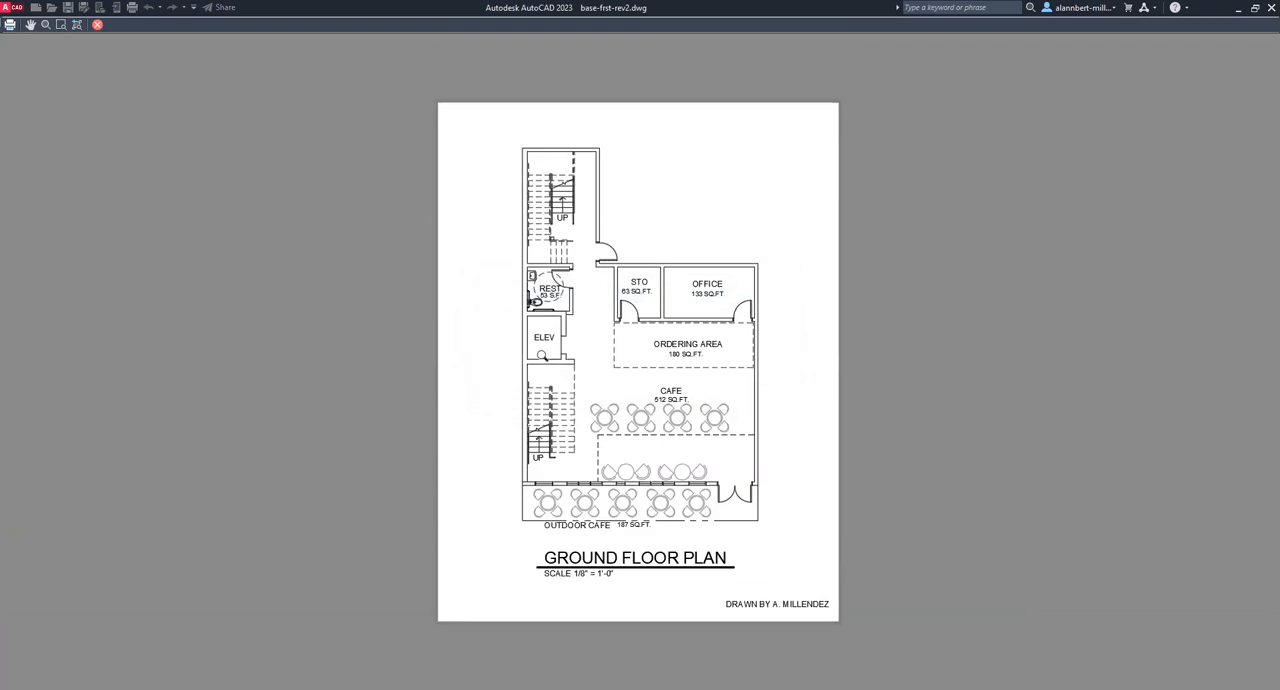